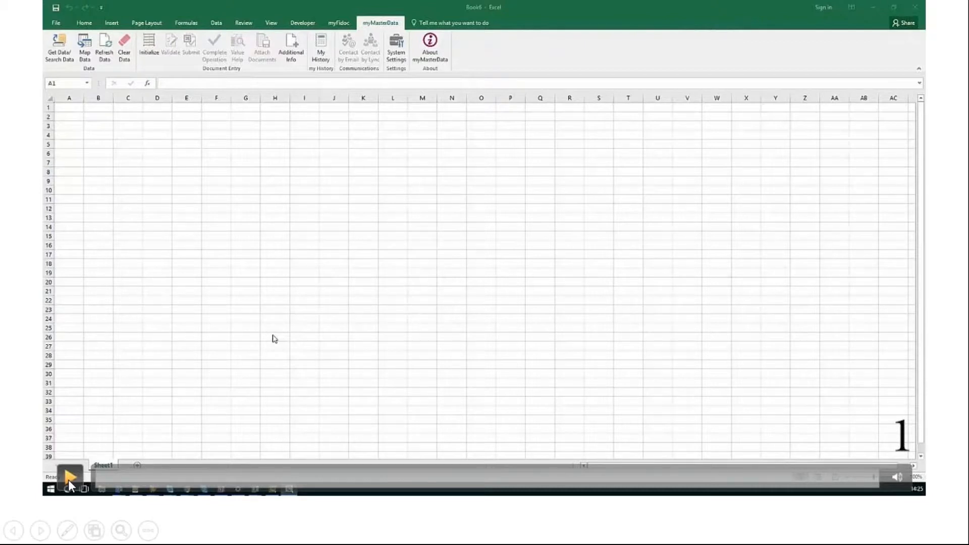
# Start initializing a new master data request and open the list of Master Data types
pyautogui.click(69, 480)
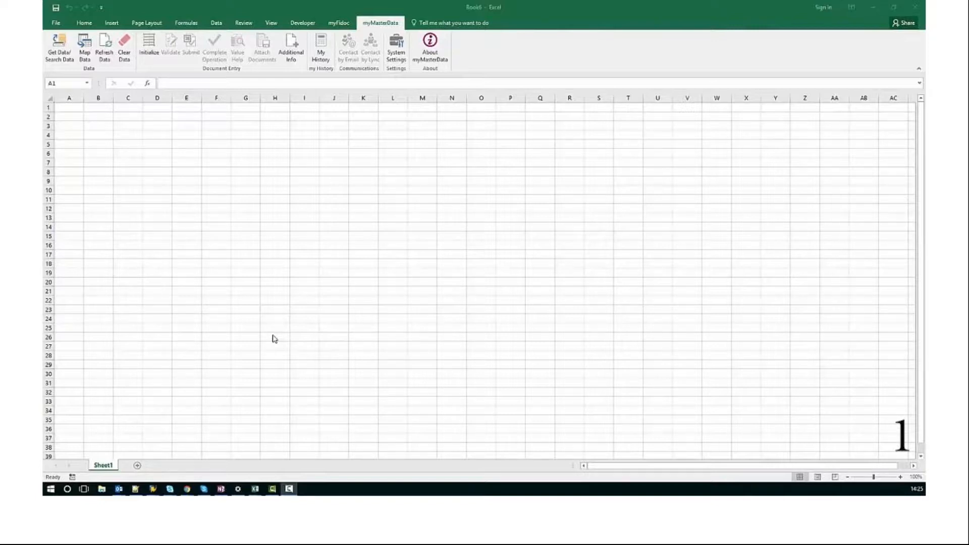
pyautogui.click(150, 52)
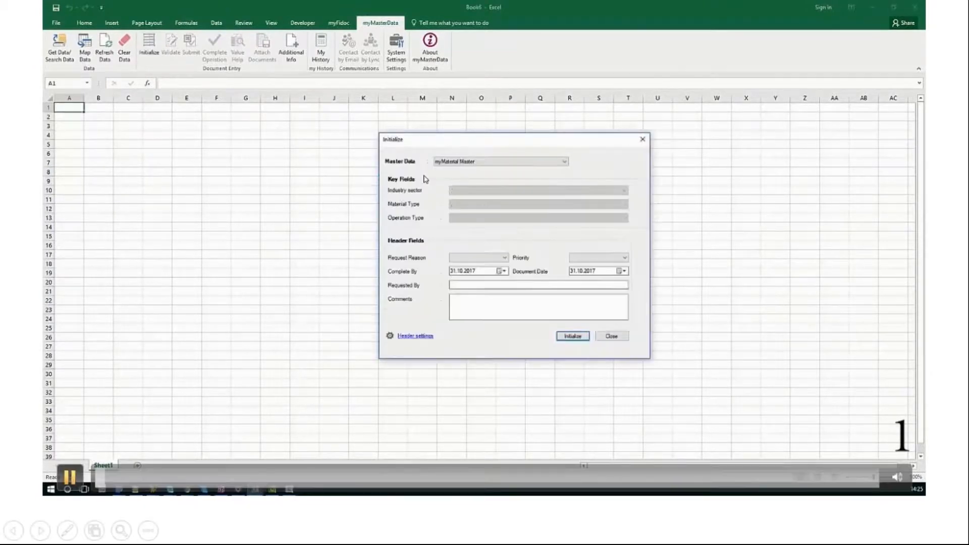
pyautogui.click(437, 162)
pyautogui.click(72, 477)
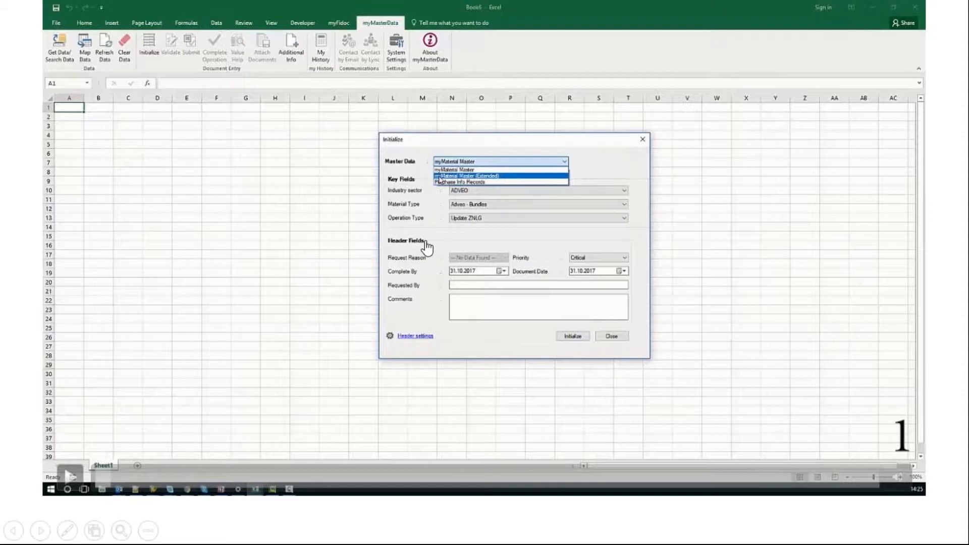
pyautogui.click(72, 475)
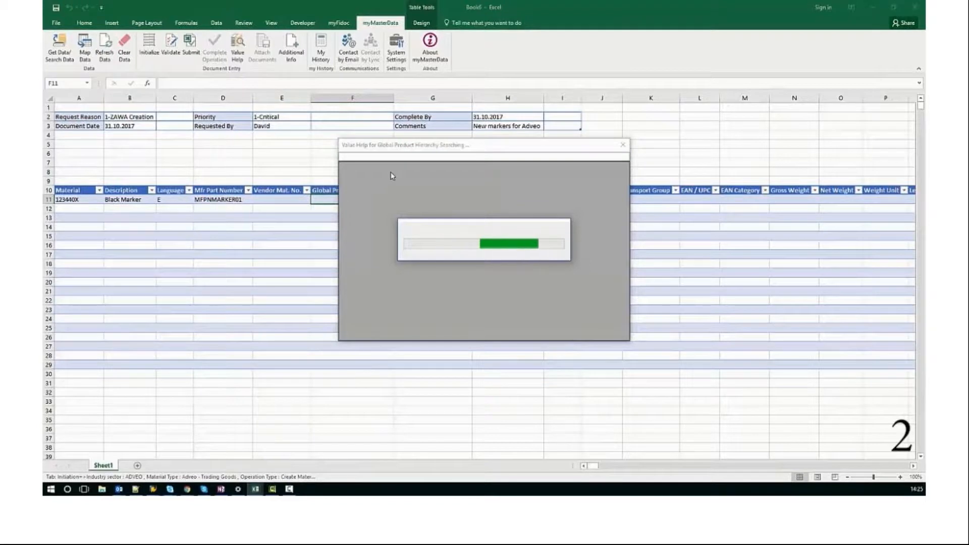
pyautogui.doubleClick(403, 218)
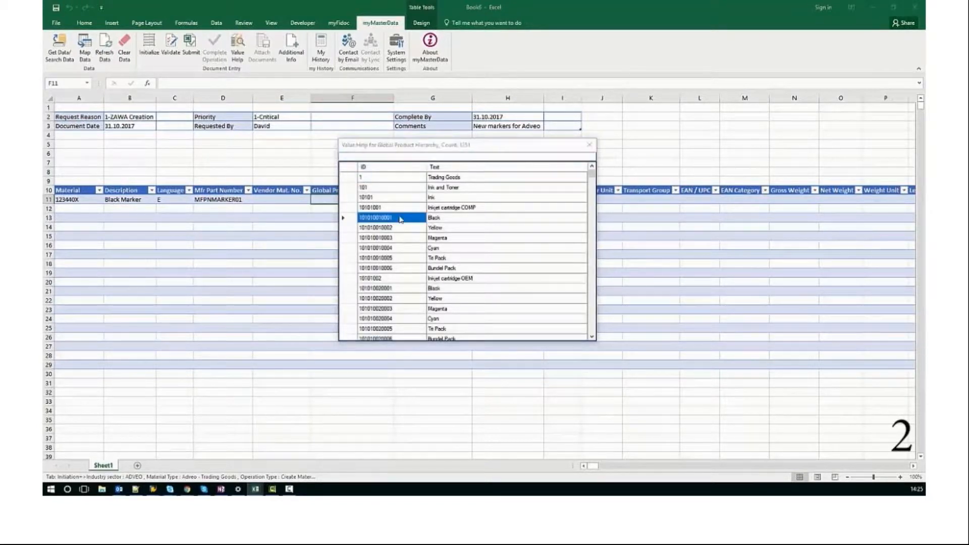
pyautogui.hotkey('ctrl', 'c')
pyautogui.press('Right')
pyautogui.hotkey('ctrl', 'v')
# Pick 0001 as the Black Marker's Range ID from the value help and set its Base Unit to EA
pyautogui.press('Right')
pyautogui.click(237, 46)
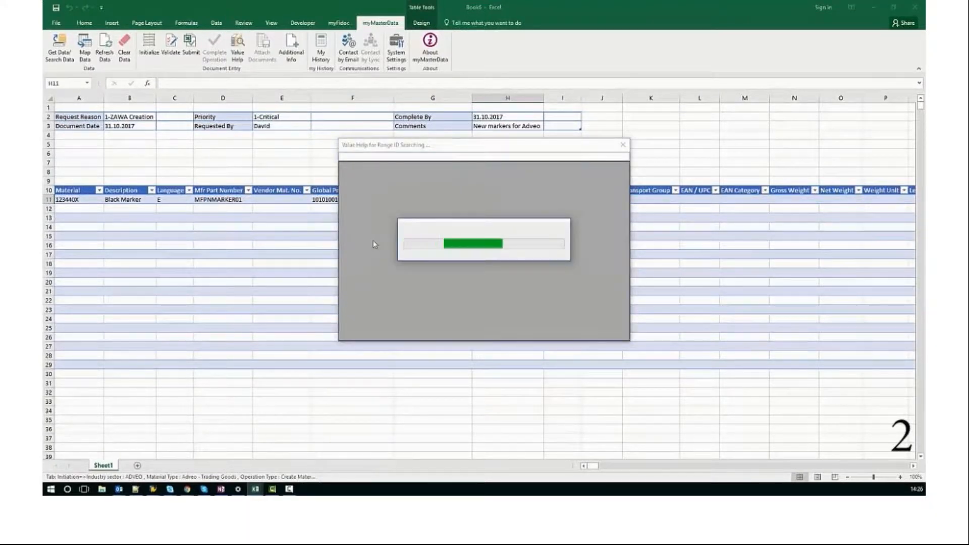
pyautogui.doubleClick(379, 178)
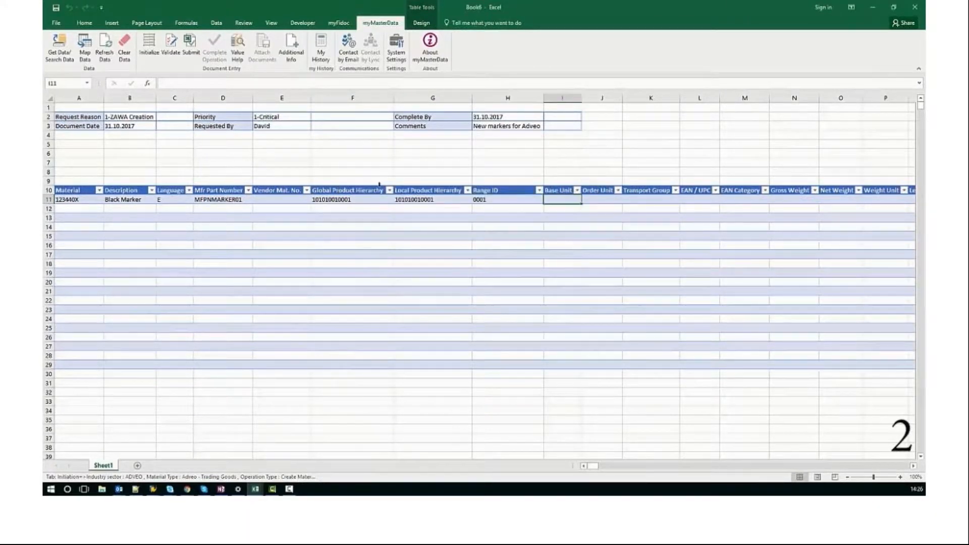
pyautogui.write('EA')
pyautogui.press('Tab')
pyautogui.press('Tab')
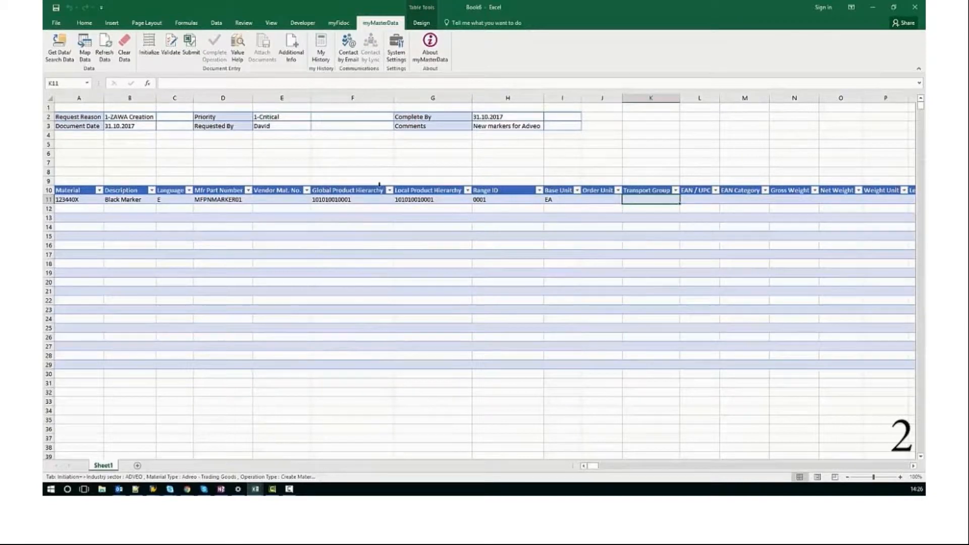
pyautogui.click(237, 47)
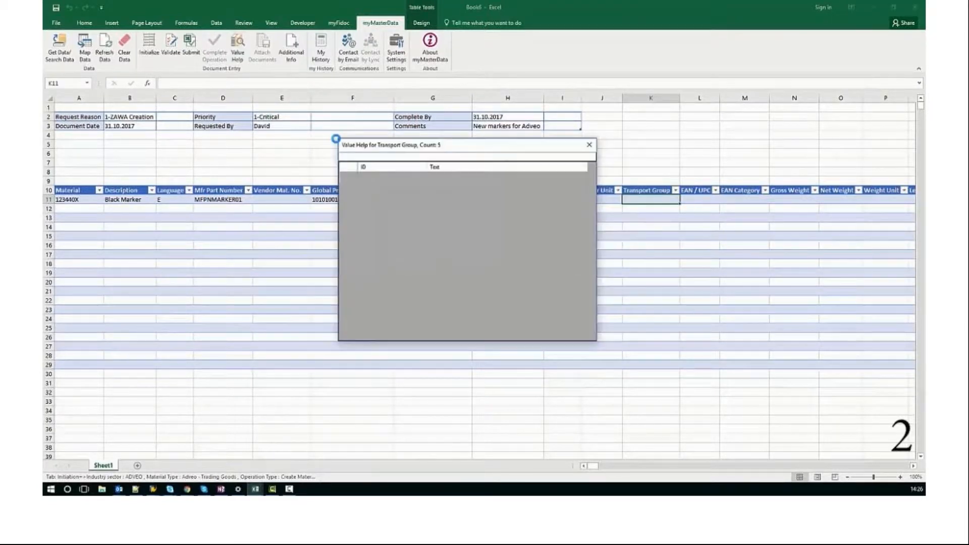
pyautogui.doubleClick(383, 179)
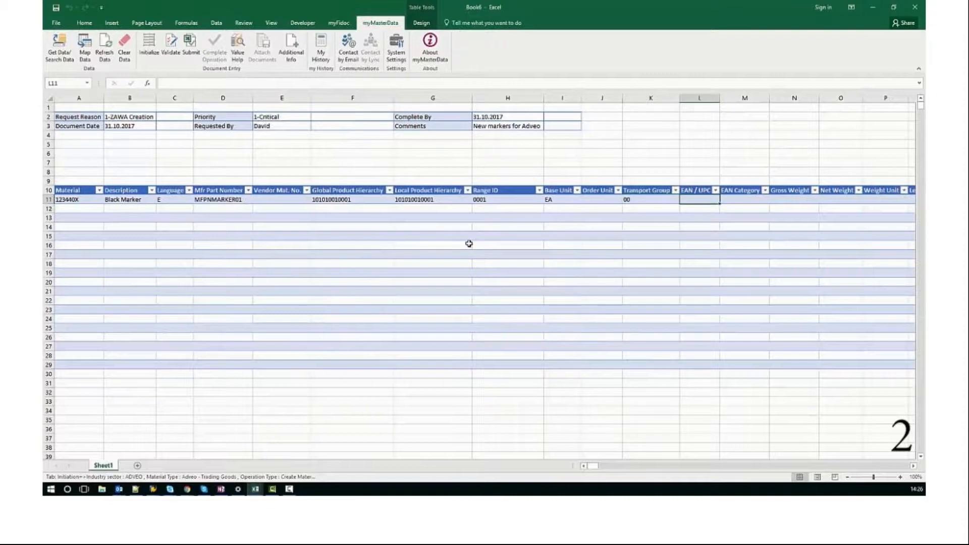
pyautogui.write('8730876389900')
pyautogui.press('Tab')
# Set the Black Marker's Gross Weight to 10, Net Weight to 8 and Weight Unit to G
pyautogui.press('Tab')
pyautogui.write('10')
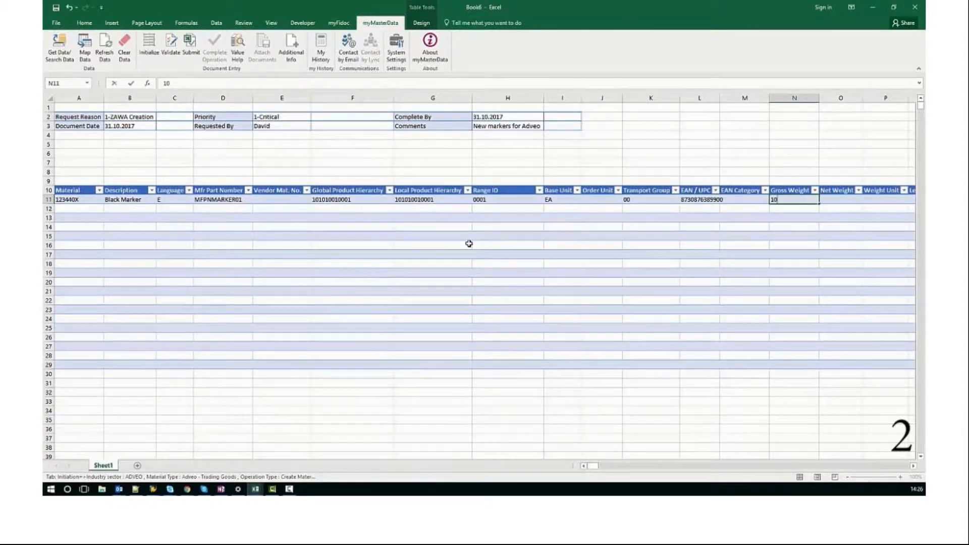
pyautogui.press('Tab')
pyautogui.write('8')
pyautogui.press('Tab')
pyautogui.write('G')
# Set the Black Marker's Length to 10, Height to 1, Width to 1 and their unit to CM
pyautogui.press('Tab')
pyautogui.write('10')
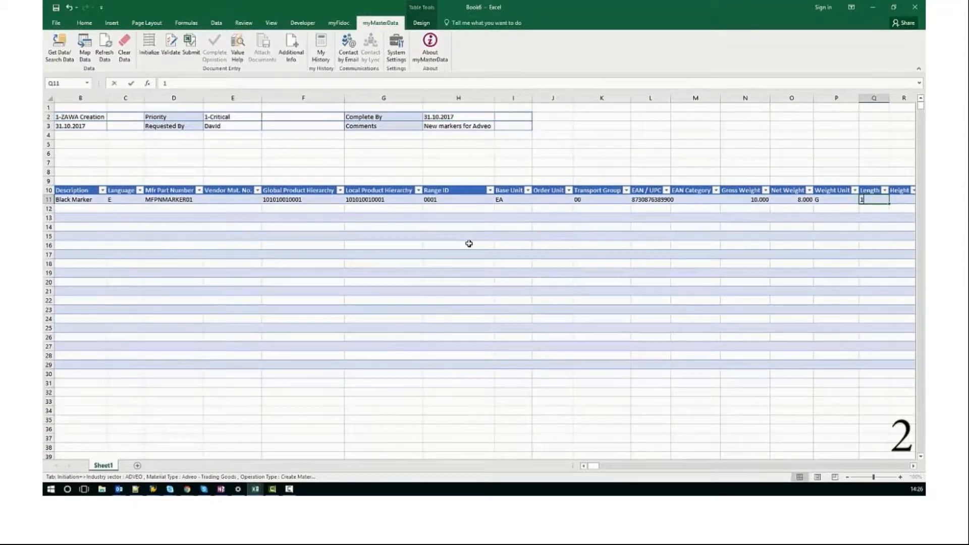
pyautogui.press('Tab')
pyautogui.write('1\t1')
pyautogui.press('Tab')
pyautogui.write('CM')
# Set the Black Marker's Distribution Channel to 07
pyautogui.press('Tab')
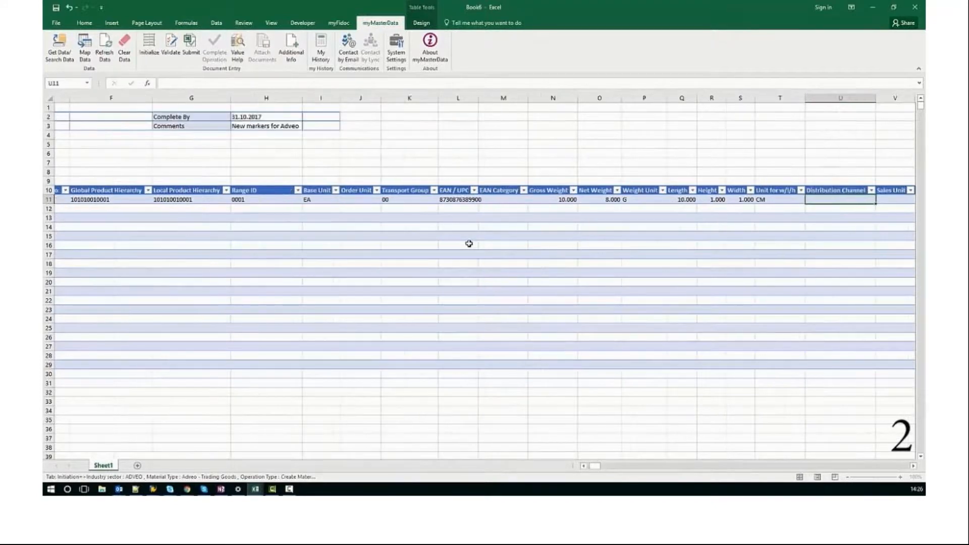
pyautogui.write('07')
pyautogui.press('Tab')
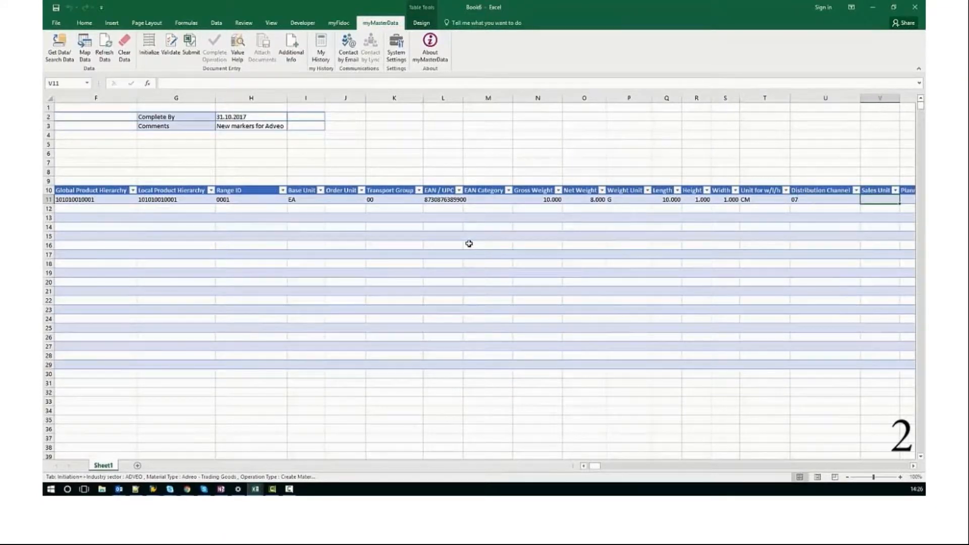
pyautogui.hotkey('ctrl', 'v')
# Copy the completed Black Marker row and paste it into rows 12 to 14
pyautogui.press('Left')
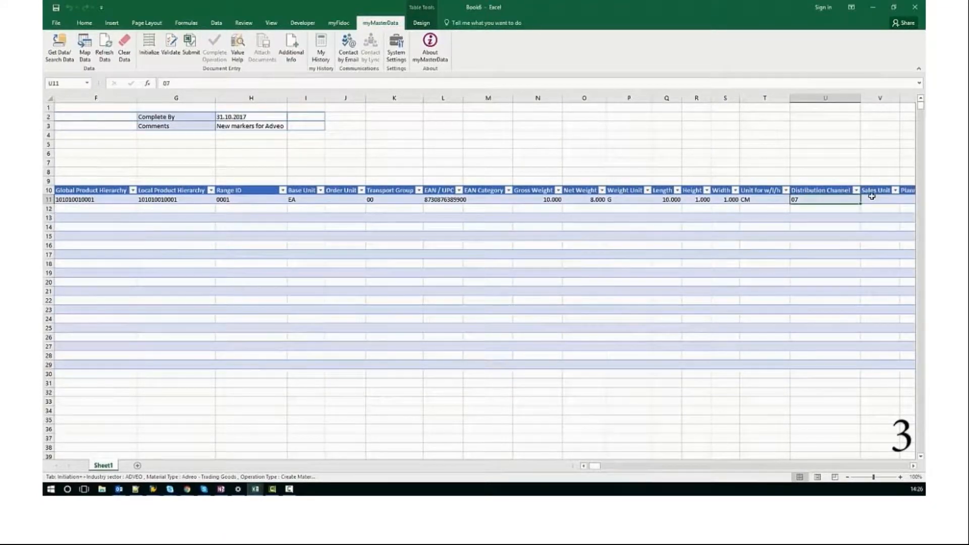
pyautogui.hotkey('shift', 'Left')
pyautogui.hotkey('shift', 'Left')
pyautogui.hotkey('shift', 'Left')
pyautogui.hotkey('shift', 'Left')
pyautogui.hotkey('shift', 'Left')
pyautogui.hotkey('shift', 'Left')
pyautogui.hotkey('shift', 'Left')
pyautogui.hotkey('shift', 'Left')
pyautogui.hotkey('shift', 'Left')
pyautogui.hotkey('shift', 'Left')
pyautogui.hotkey('shift', 'Left')
pyautogui.hotkey('shift', 'Left')
pyautogui.hotkey('shift', 'Left')
pyautogui.hotkey('shift', 'Left')
pyautogui.hotkey('shift', 'Left')
pyautogui.hotkey('shift', 'Left')
pyautogui.hotkey('shift', 'Left')
pyautogui.hotkey('shift', 'Left')
pyautogui.hotkey('shift', 'Left')
pyautogui.hotkey('shift', 'Left')
pyautogui.hotkey('ctrl', 'c')
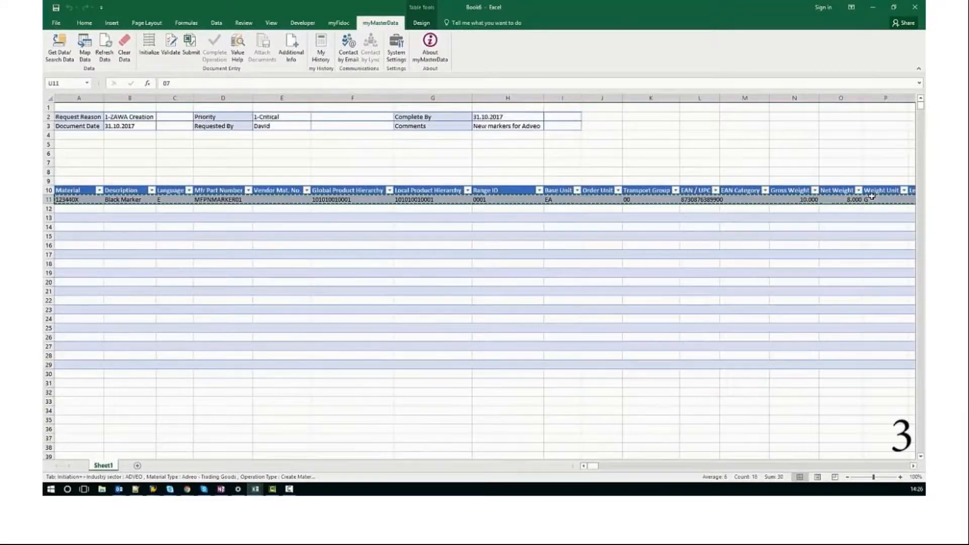
pyautogui.press('Down')
pyautogui.press('Down')
pyautogui.press('Left')
pyautogui.press('Left')
pyautogui.press('Left')
pyautogui.press('Left')
pyautogui.press('Left')
pyautogui.press('Left')
pyautogui.press('Left')
pyautogui.press('Left')
pyautogui.press('Left')
pyautogui.press('Left')
pyautogui.press('Left')
pyautogui.press('Left')
pyautogui.press('Left')
pyautogui.press('Left')
pyautogui.press('Left')
pyautogui.press('Left')
pyautogui.press('Left')
pyautogui.press('Left')
pyautogui.press('Left')
pyautogui.press('Left')
pyautogui.press('Up')
pyautogui.hotkey('shift', 'Down')
pyautogui.hotkey('shift', 'Down')
pyautogui.hotkey('ctrl', 'v')
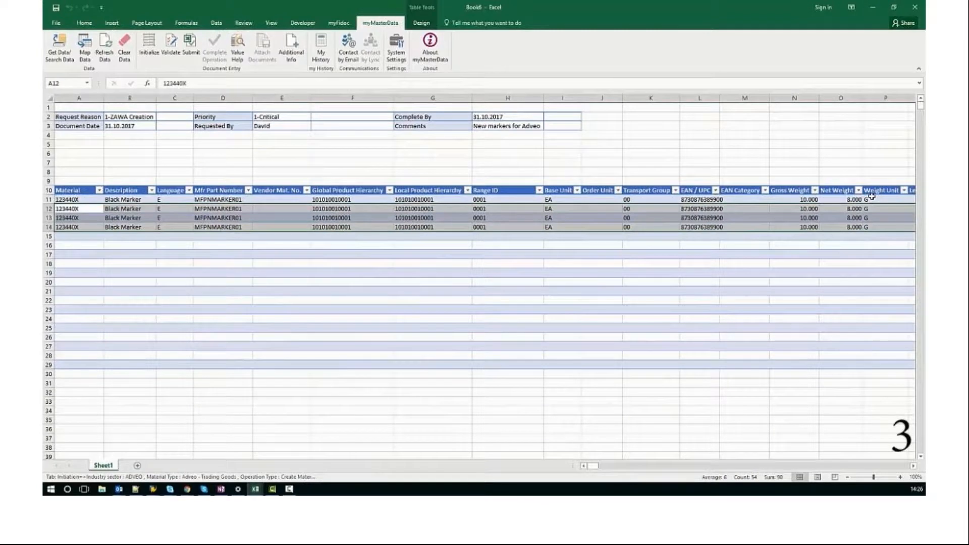
# Change the Material numbers in rows 12 to 14 to 123441X, 123442X and 123443X
pyautogui.press('F2')
pyautogui.press('Left')
pyautogui.press('BackSpace')
pyautogui.write('1')
pyautogui.press('Return')
pyautogui.press('F2')
pyautogui.press('Left')
pyautogui.press('BackSpace')
pyautogui.write('2')
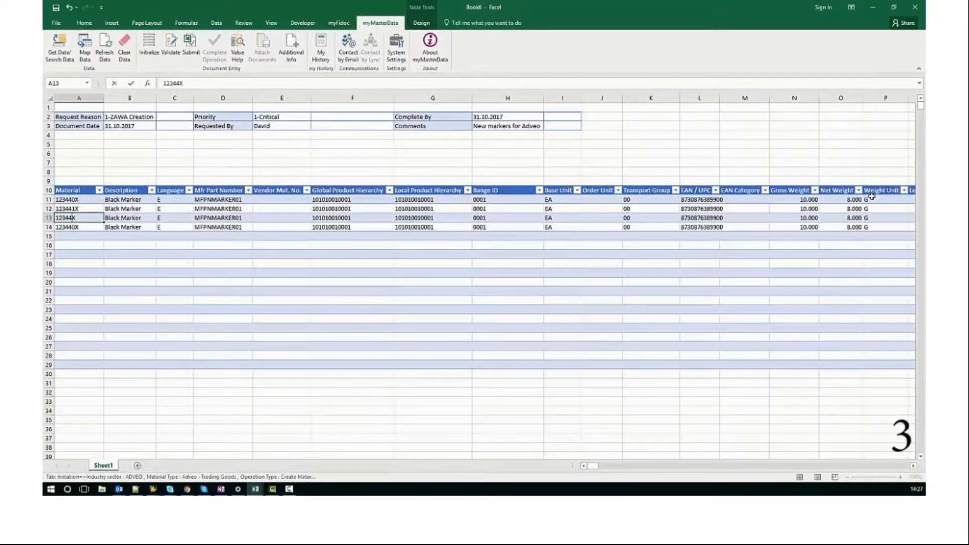
pyautogui.press('Return')
pyautogui.press('F2')
pyautogui.press('Left')
pyautogui.press('BackSpace')
pyautogui.write('3')
pyautogui.press('Return')
# Change the Descriptions in rows 12 to 14 to Yellow Marker, Magenta Marker and Cyan Marker
pyautogui.press('Up')
pyautogui.press('Up')
pyautogui.press('Up')
pyautogui.press('Right')
pyautogui.write('Yellow Marker')
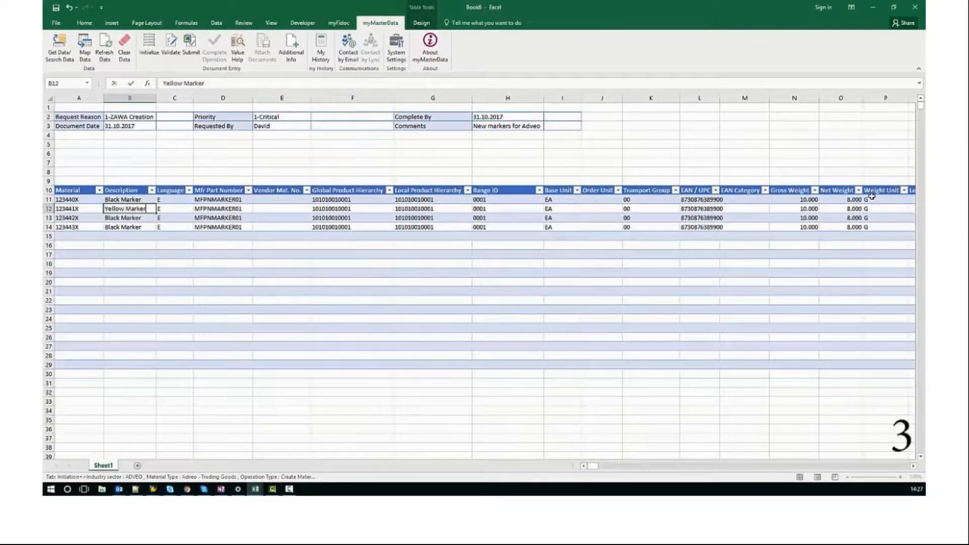
pyautogui.press('Return')
pyautogui.write('Magenta')
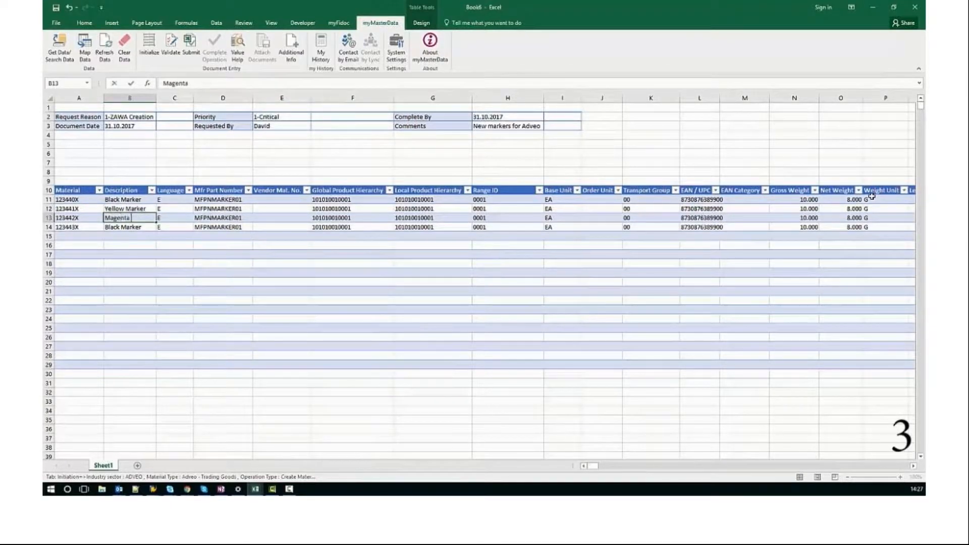
pyautogui.write(' Marker')
pyautogui.press('Return')
pyautogui.write('Cyan')
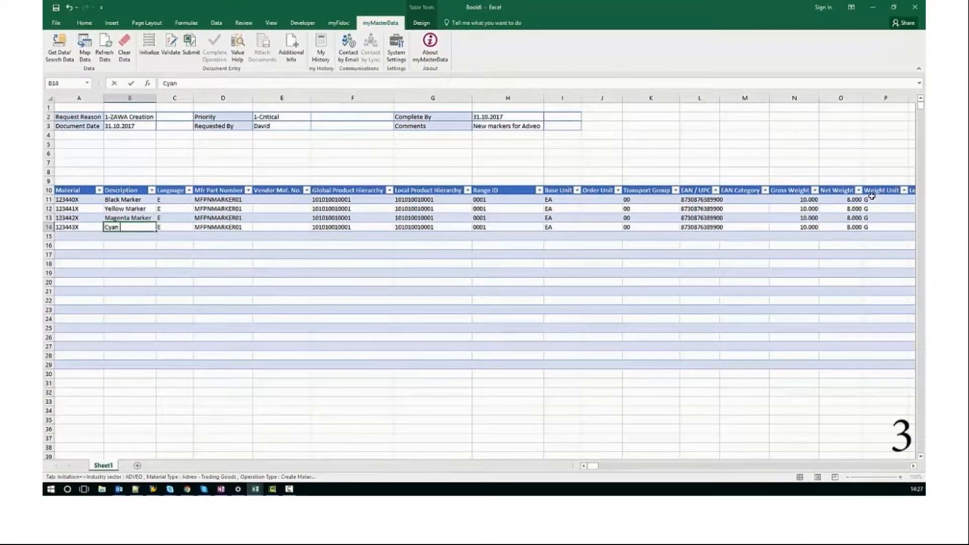
pyautogui.write(' Marker')
# Fill the Mfr Part Number series from row 11 down to row 14, ending at MFPNMARKER04
pyautogui.press('Tab')
pyautogui.press('Tab')
pyautogui.press('Tab')
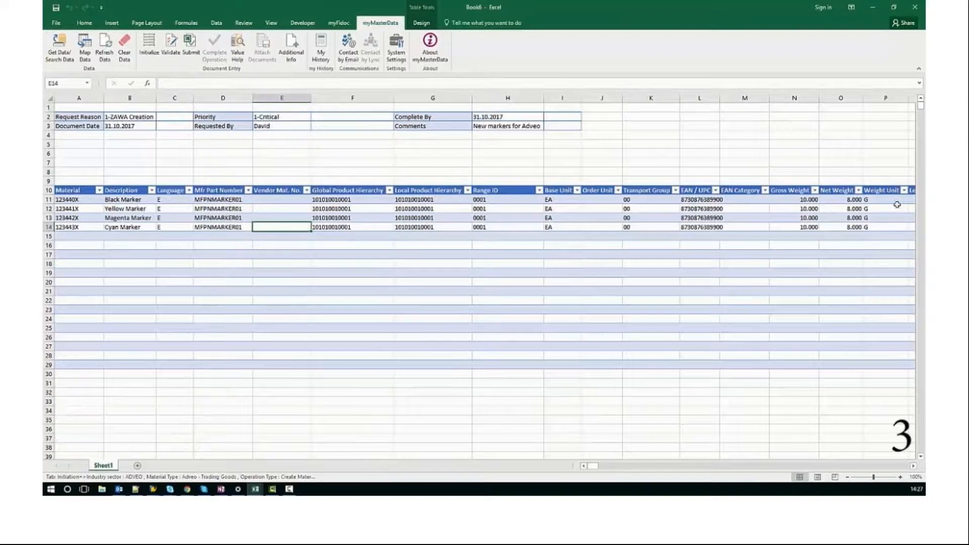
pyautogui.click(246, 201)
pyautogui.moveTo(253, 204); pyautogui.dragTo(252, 228)
pyautogui.click(369, 207)
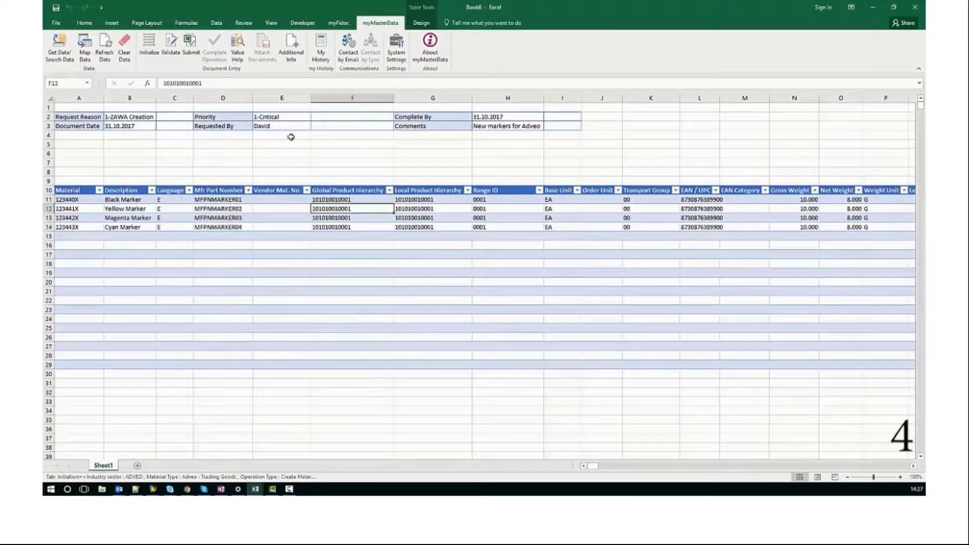
pyautogui.click(237, 47)
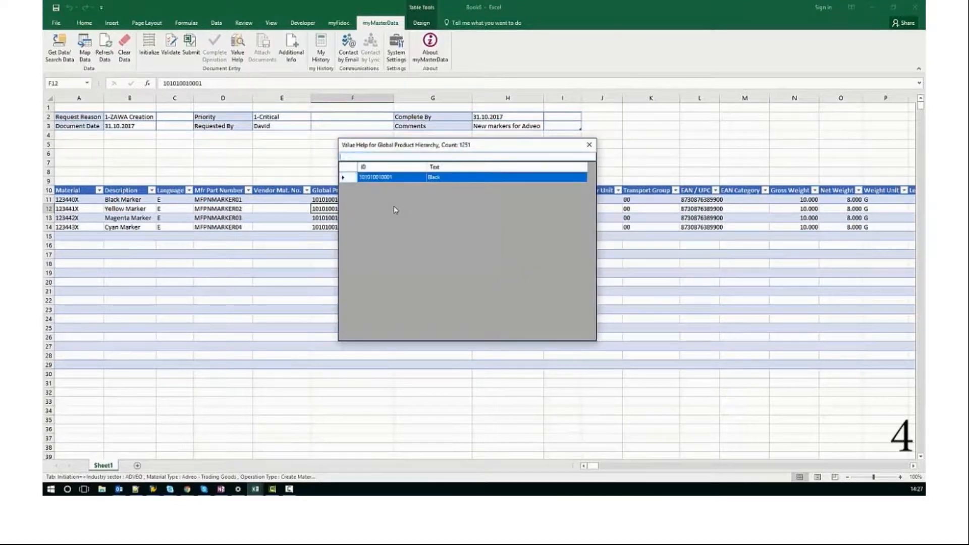
pyautogui.doubleClick(393, 227)
pyautogui.doubleClick(375, 218)
pyautogui.press('BackSpace')
pyautogui.write('3')
pyautogui.press('Return')
pyautogui.press('F2')
pyautogui.press('BackSpace')
pyautogui.write('4')
# Copy the four Global Product Hierarchy values into the Local Product Hierarchy column
pyautogui.click(375, 217)
pyautogui.press('Up')
pyautogui.press('Up')
pyautogui.hotkey('shift', 'Down')
pyautogui.hotkey('shift', 'Down')
pyautogui.hotkey('shift', 'Down')
pyautogui.hotkey('ctrl', 'c')
pyautogui.press('Right')
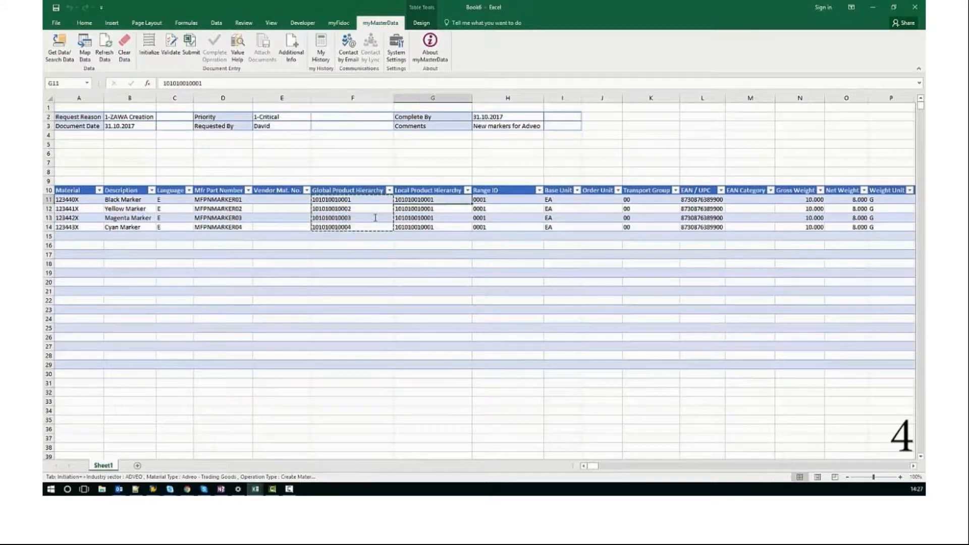
pyautogui.press('Return')
pyautogui.press('Right')
pyautogui.press('Right')
pyautogui.press('Right')
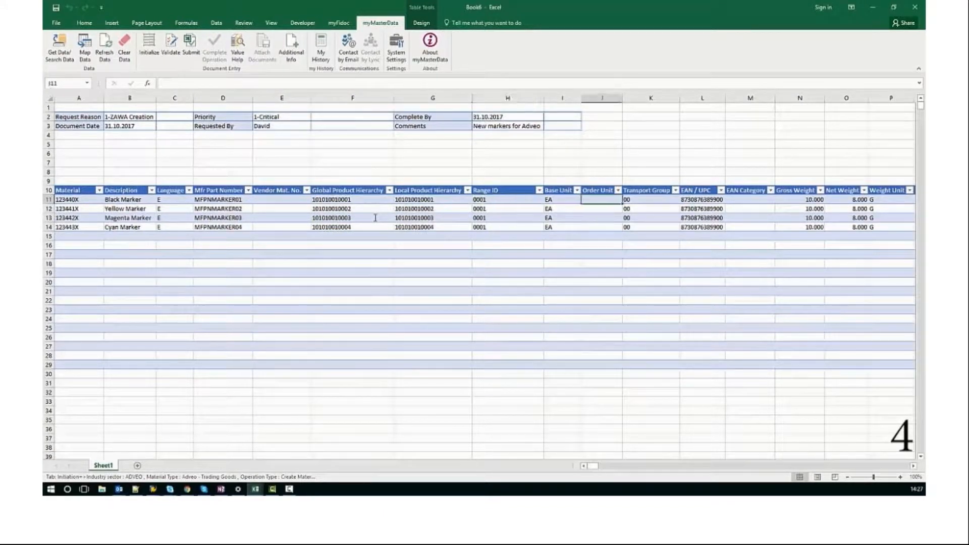
pyautogui.hotkey('alt', 'Tab')
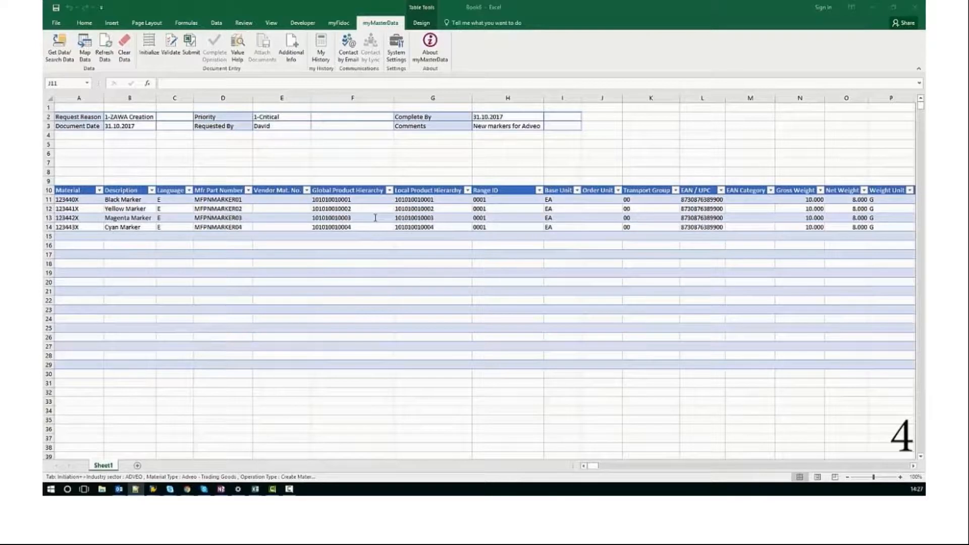
pyautogui.hotkey('alt', 'Tab')
pyautogui.press('Right')
pyautogui.press('Right')
pyautogui.press('Down')
pyautogui.hotkey('ctrl', 'v')
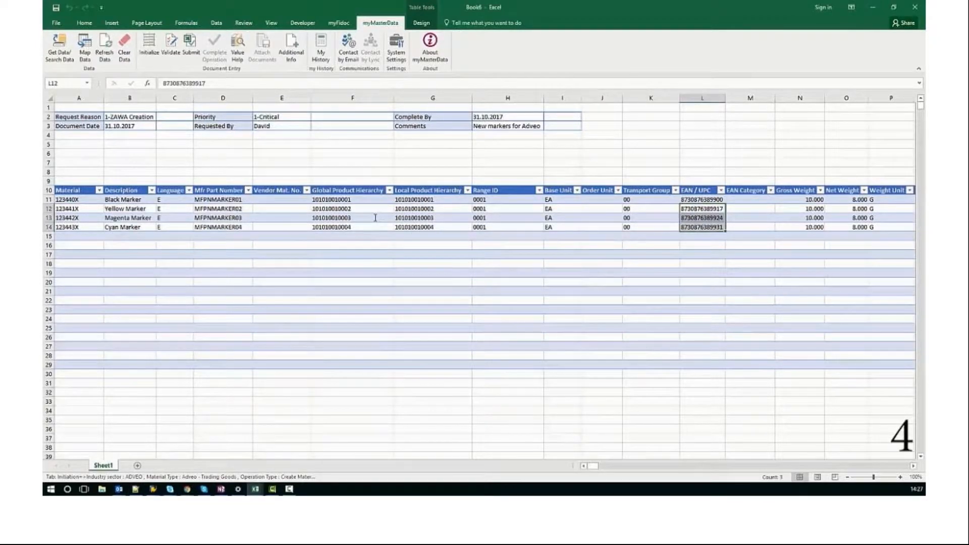
# Submit the initiation data for the four markers and acknowledge the created request
pyautogui.click(429, 200)
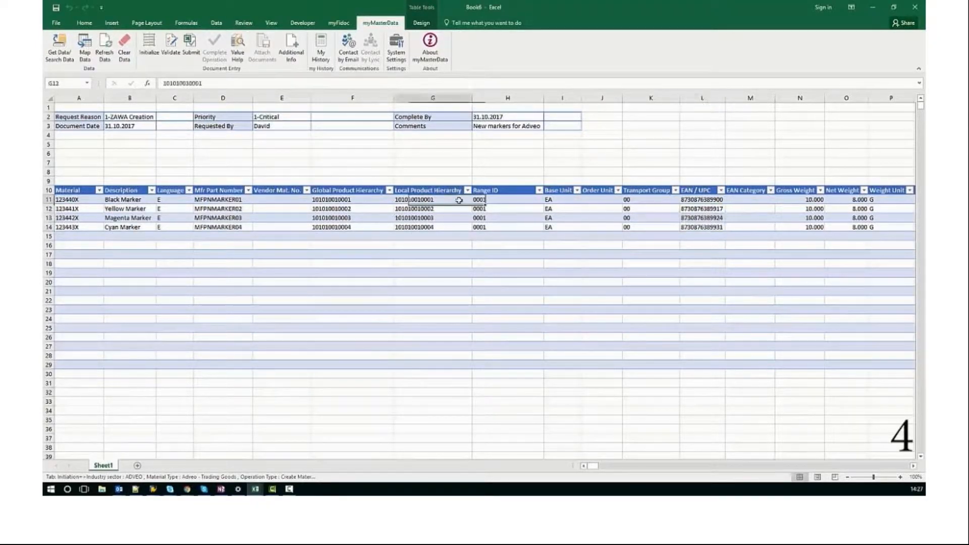
pyautogui.click(191, 50)
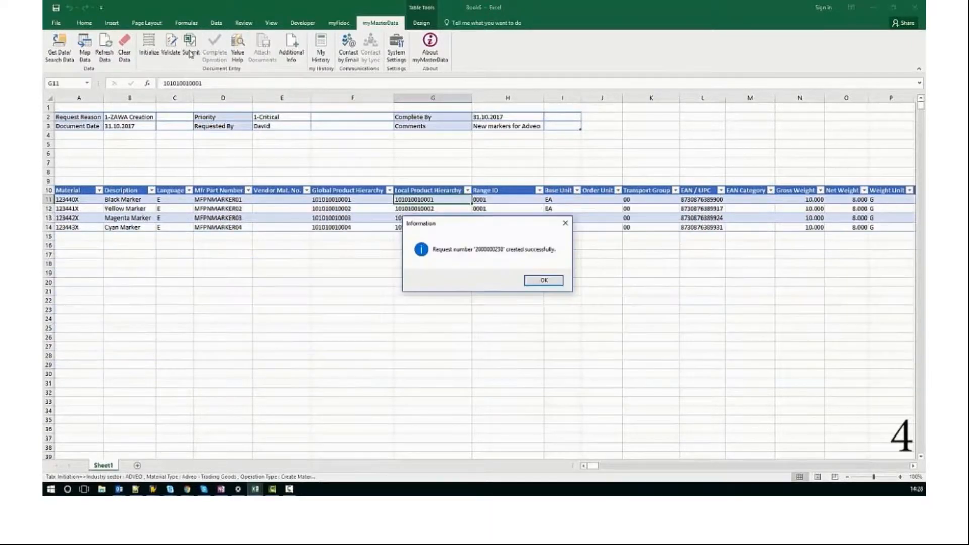
pyautogui.click(525, 281)
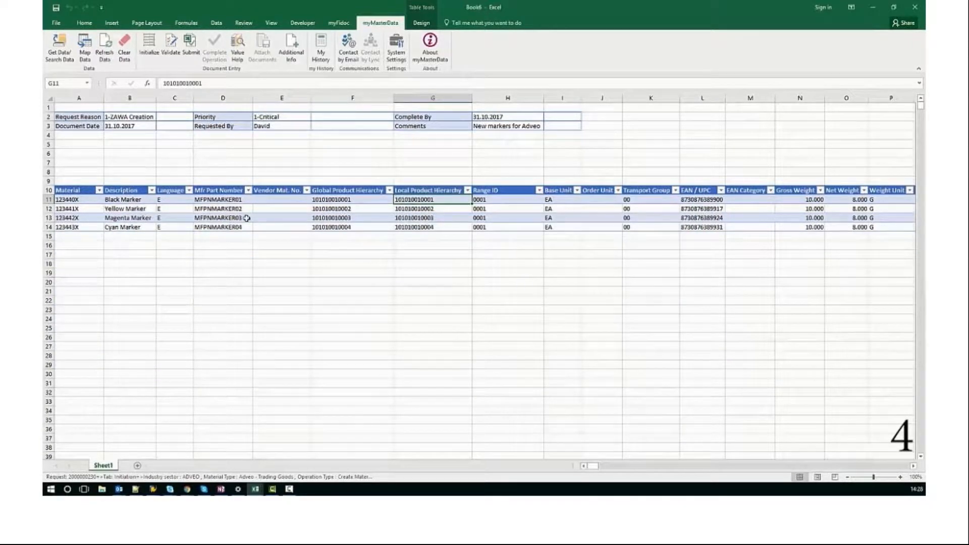
# Map the request's Basic Data onto the sheet and submit it
pyautogui.click(84, 47)
pyautogui.press('Return')
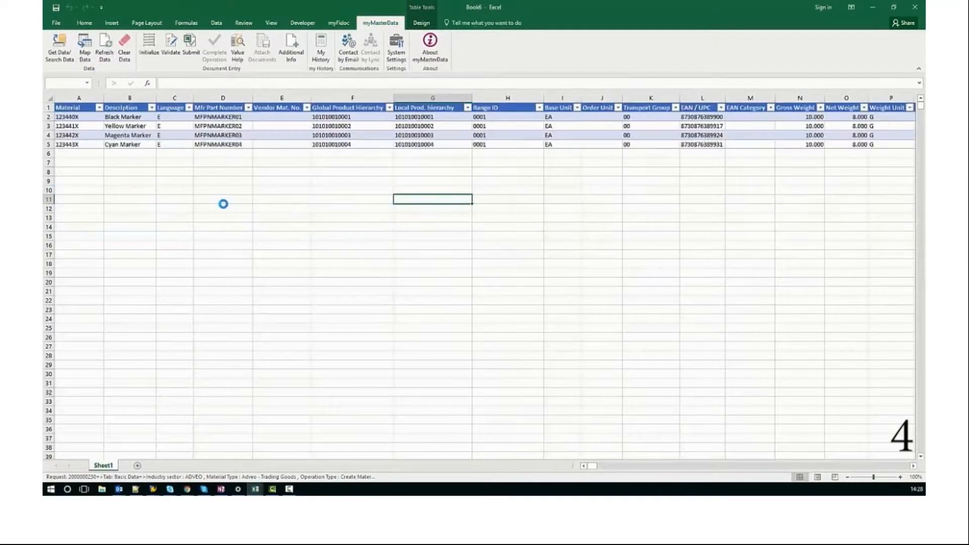
pyautogui.click(189, 51)
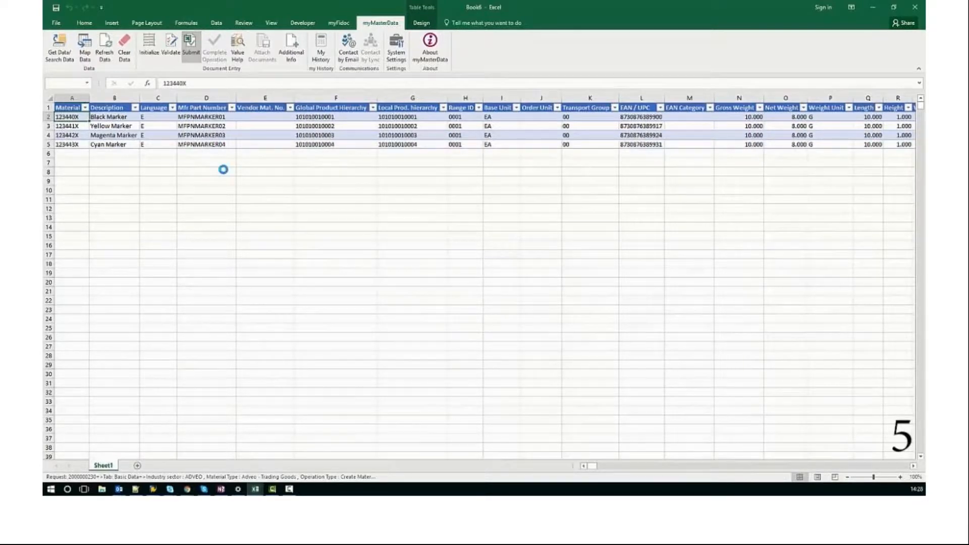
pyautogui.press('Return')
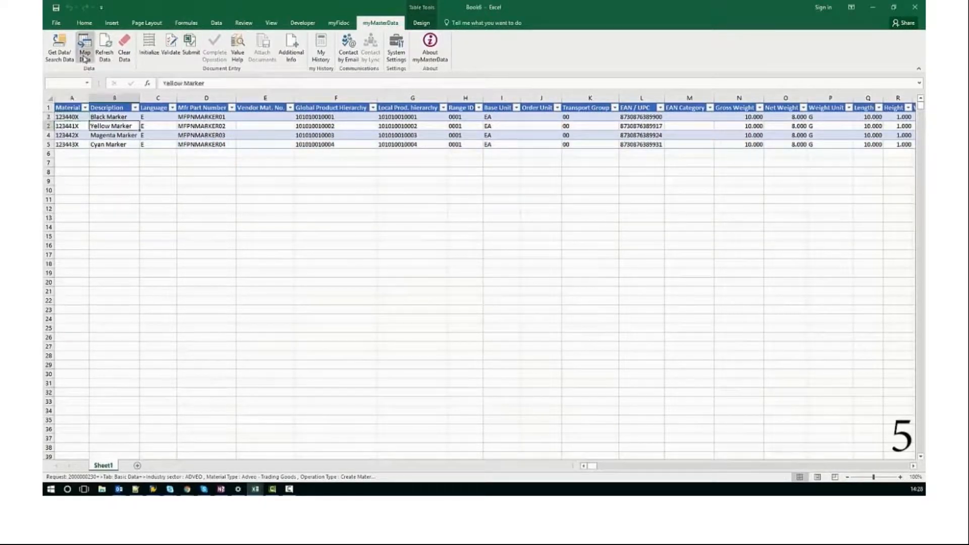
# Map the request's Default Values onto the sheet, overwriting its current data, and submit them
pyautogui.click(85, 55)
pyautogui.press('Down')
pyautogui.press('Return')
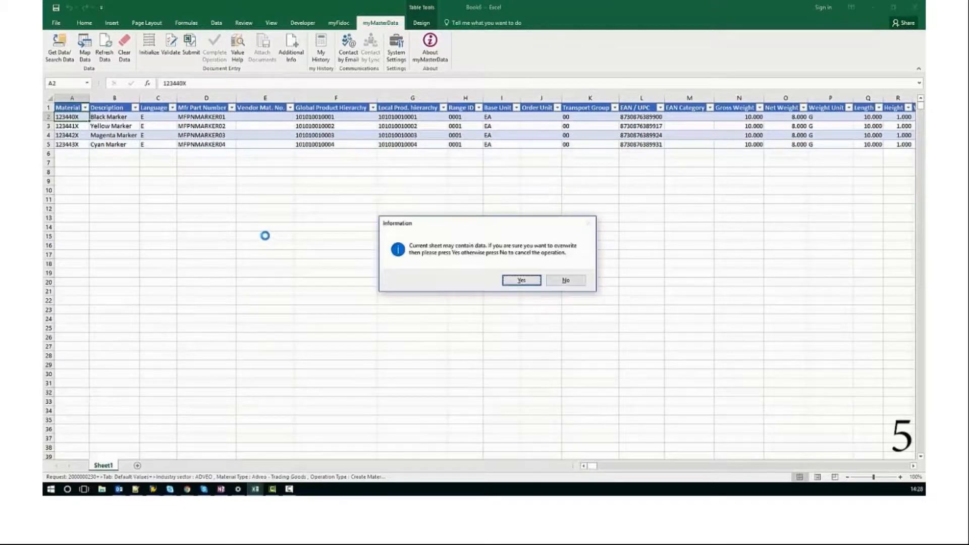
pyautogui.press('Return')
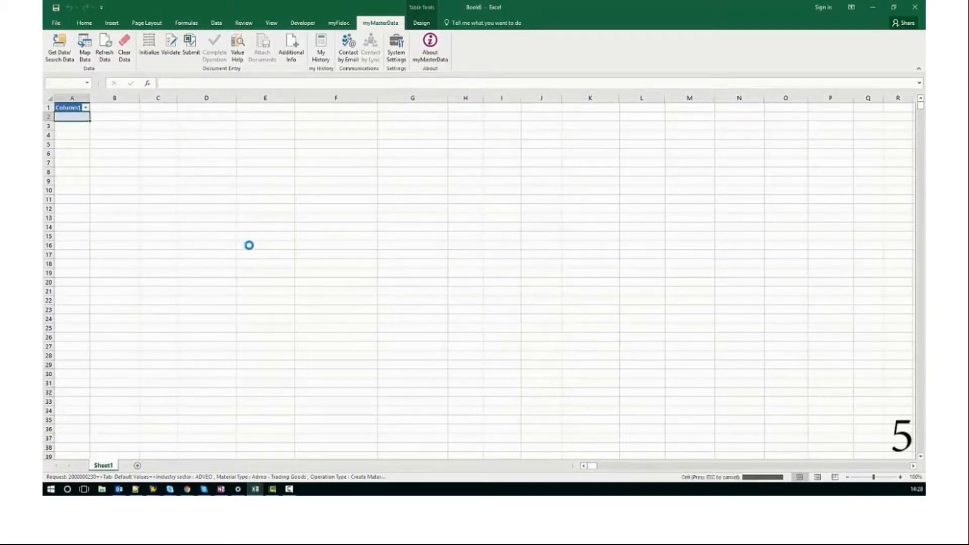
pyautogui.click(195, 53)
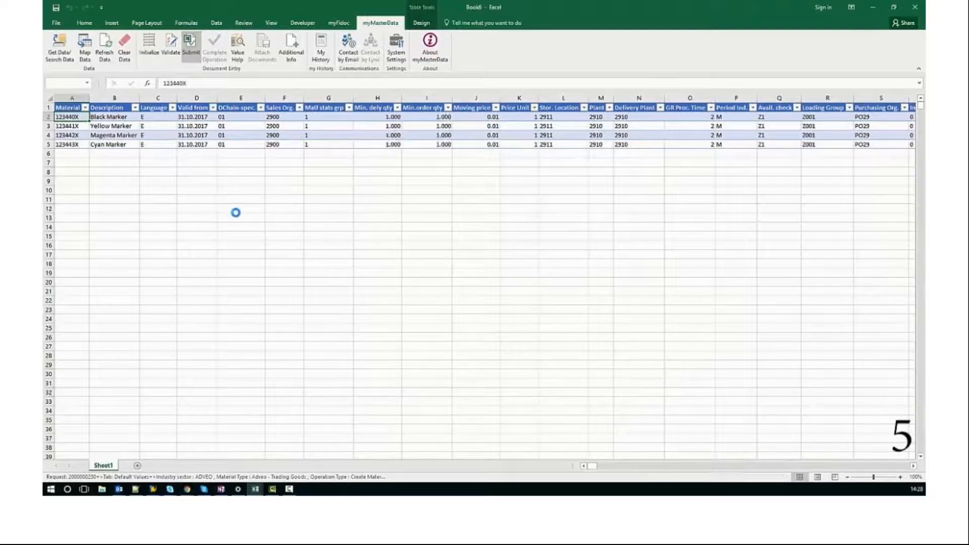
pyautogui.press('Return')
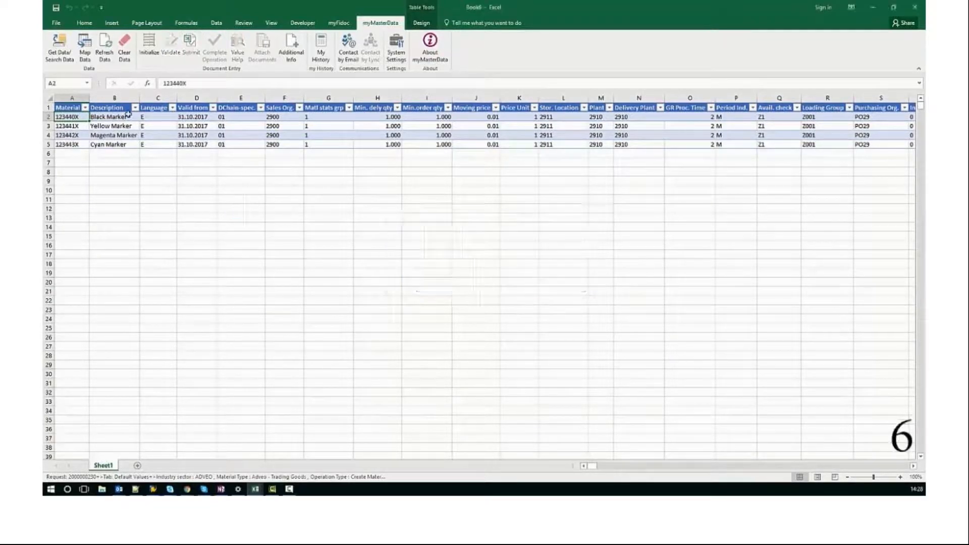
# Map the request's Dashboard onto the sheet to check the status of its datasets
pyautogui.click(85, 48)
pyautogui.press('Down')
pyautogui.press('Down')
pyautogui.press('Down')
pyautogui.press('Return')
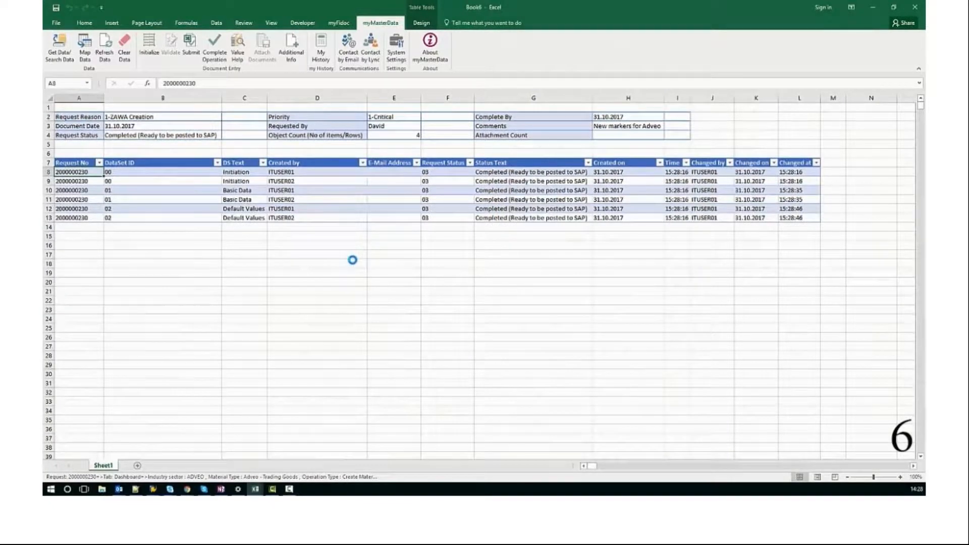
# Close the current workbook without saving and open a new blank workbook with the myMasterData commands available
pyautogui.click(918, 13)
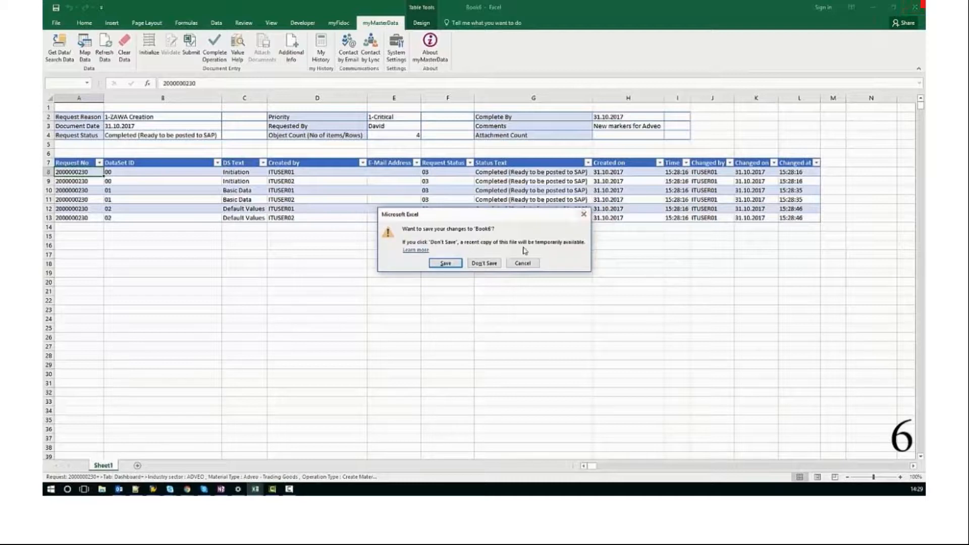
pyautogui.click(485, 263)
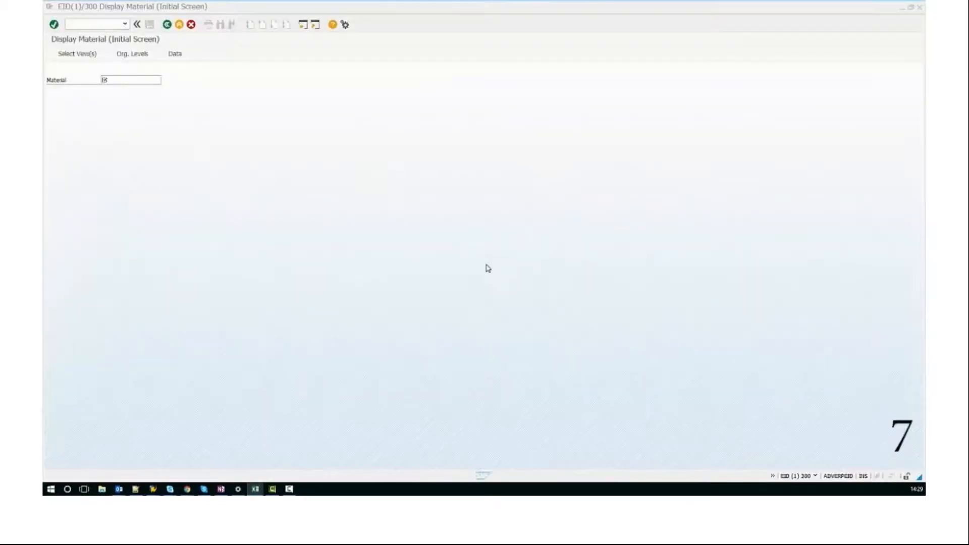
pyautogui.rightClick(254, 490)
pyautogui.click(261, 449)
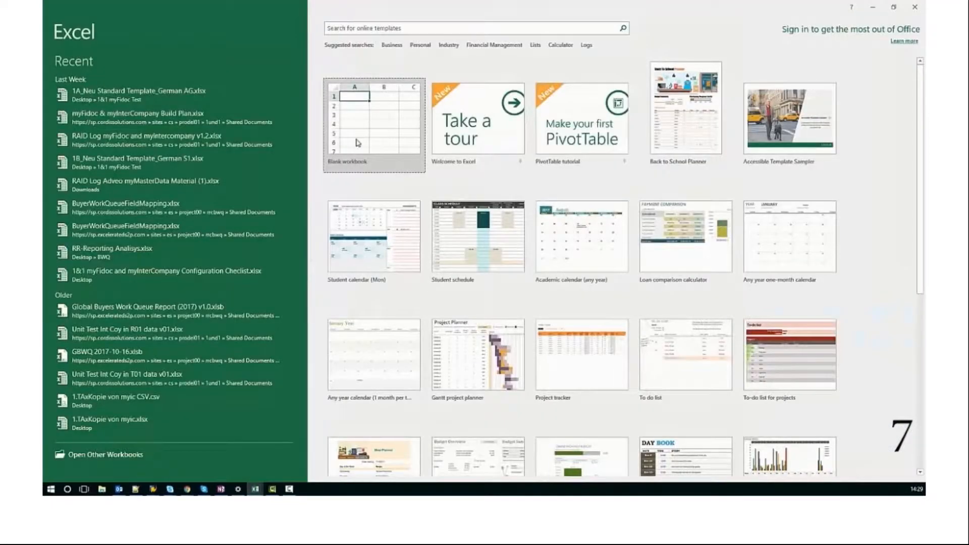
pyautogui.click(357, 143)
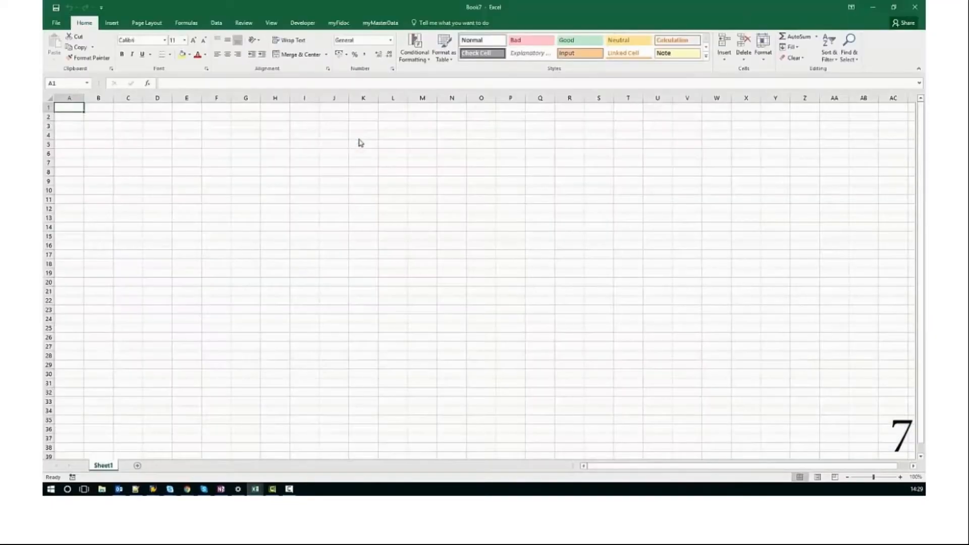
pyautogui.click(381, 23)
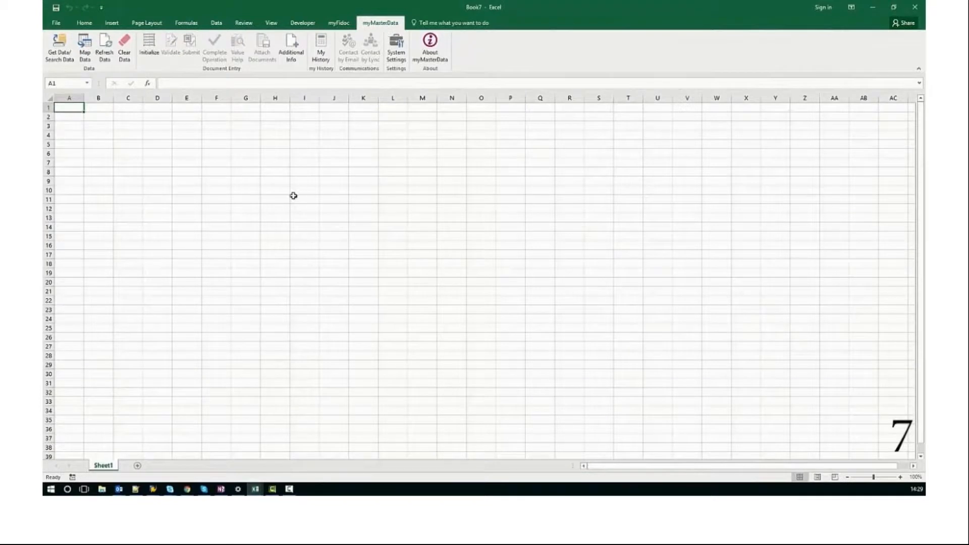
pyautogui.click(59, 46)
pyautogui.write('20')
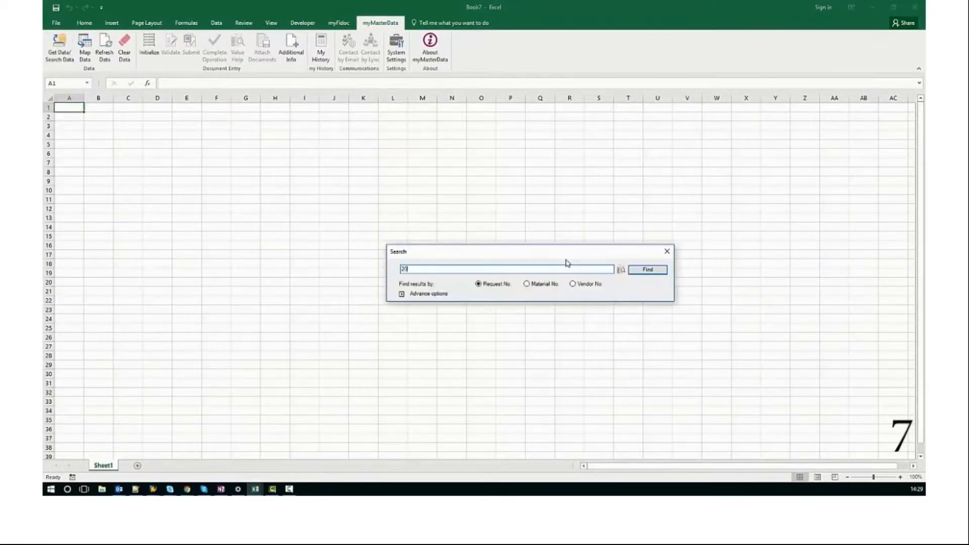
pyautogui.write('00000230')
pyautogui.press('Return')
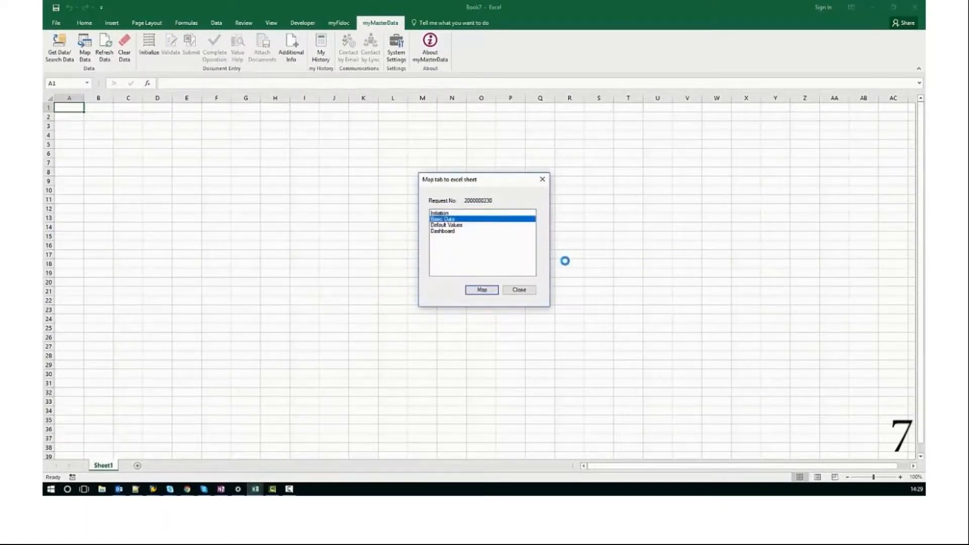
pyautogui.press('Down')
pyautogui.press('Down')
pyautogui.press('Return')
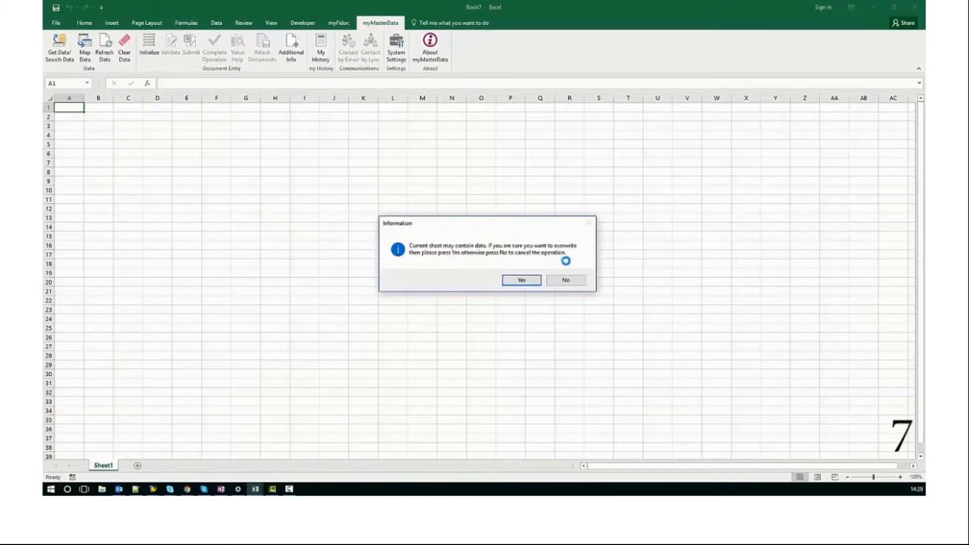
pyautogui.press('Return')
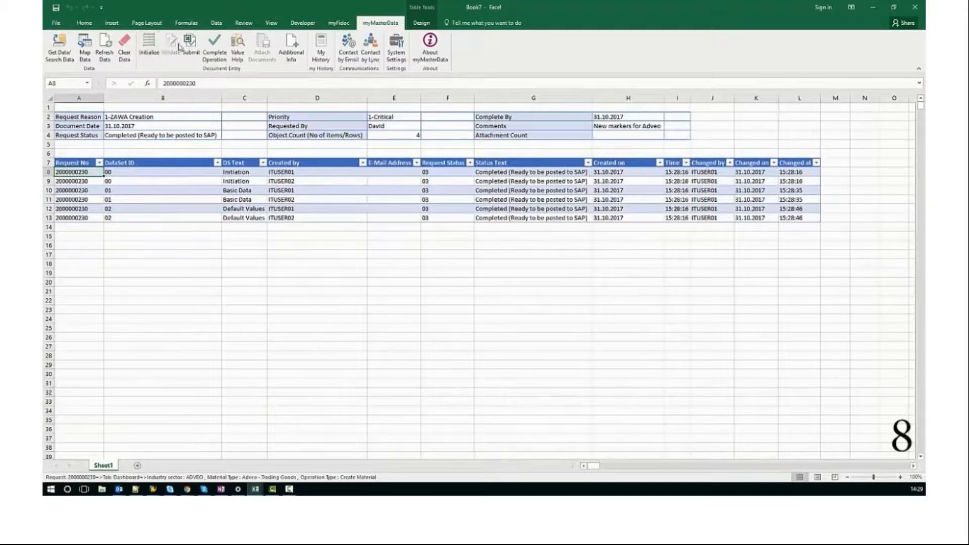
# Complete the operation for the request from its Dashboard, and map its Basic Data onto the sheet
pyautogui.click(208, 49)
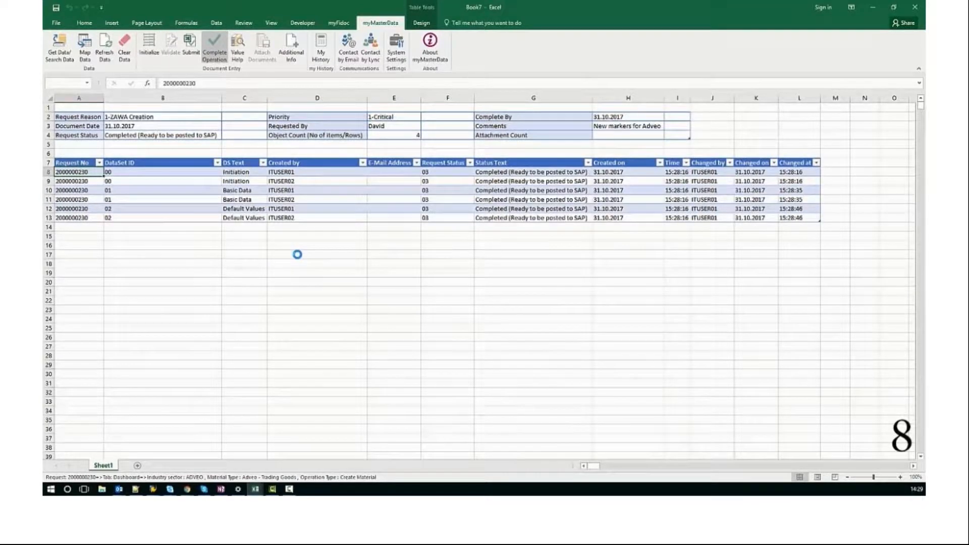
pyautogui.press('Return')
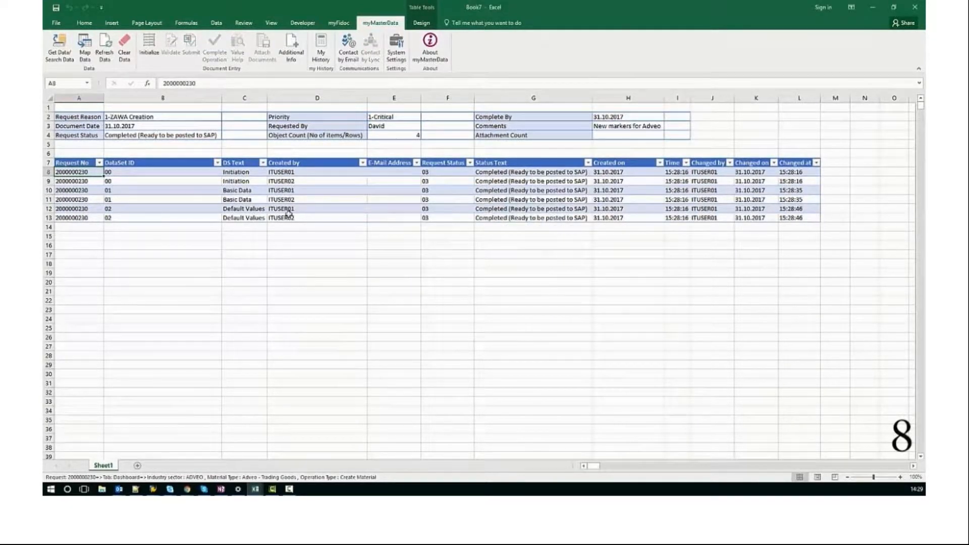
pyautogui.click(86, 48)
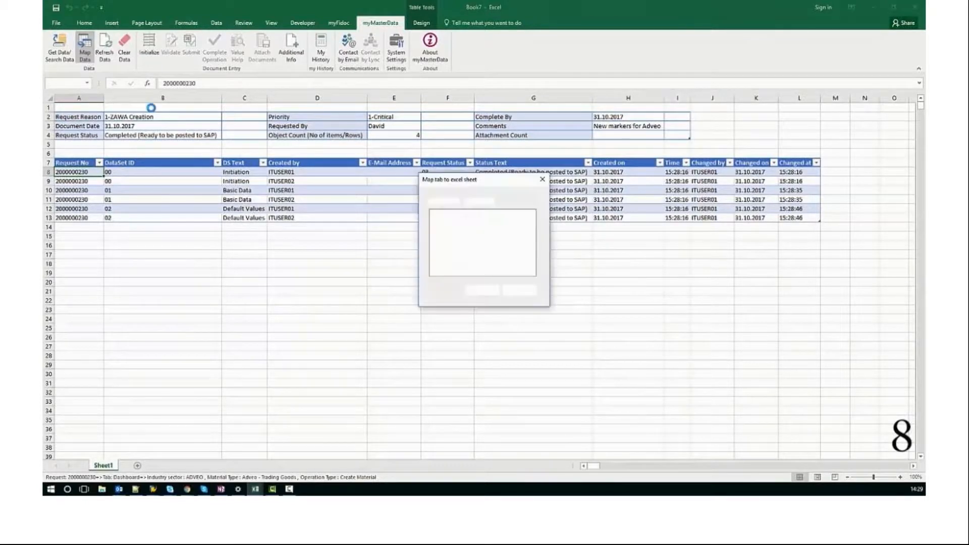
pyautogui.doubleClick(434, 219)
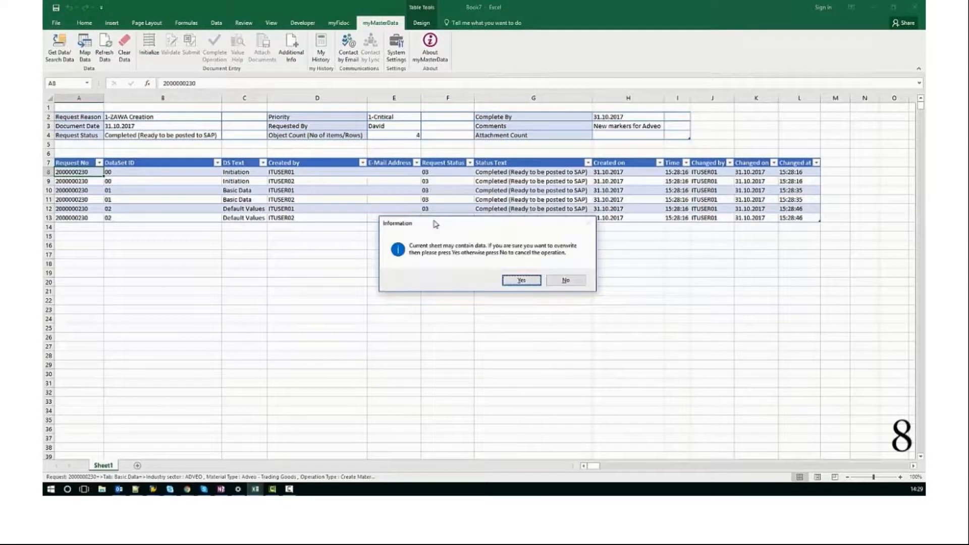
pyautogui.press('Return')
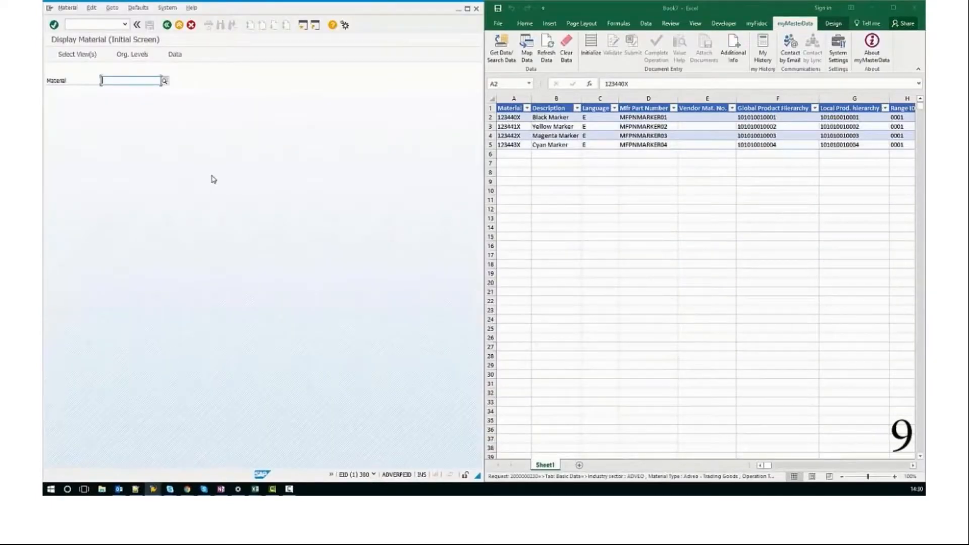
# In SAP, display material 123440X with the Basic Data 1 and Basic Data 2 views selected, and view both
pyautogui.write('123')
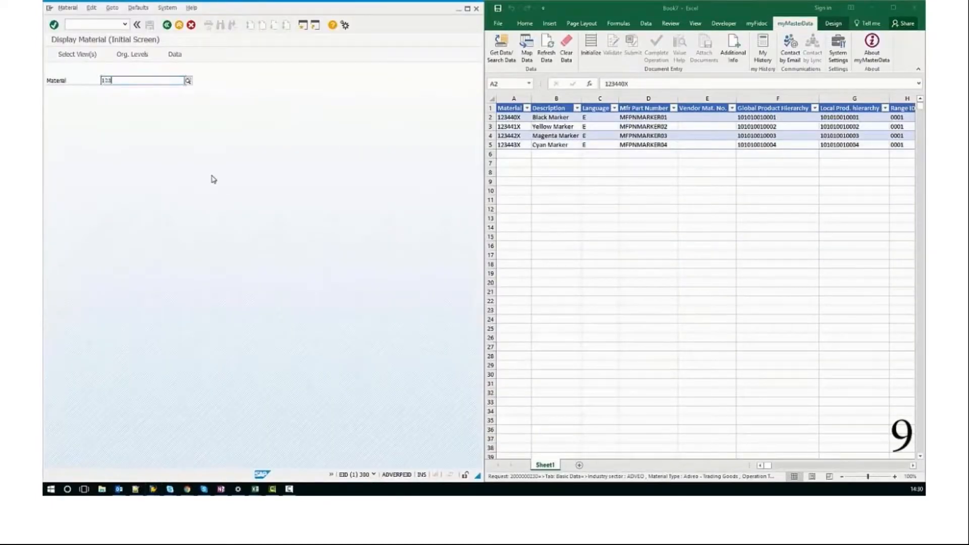
pyautogui.write('440X')
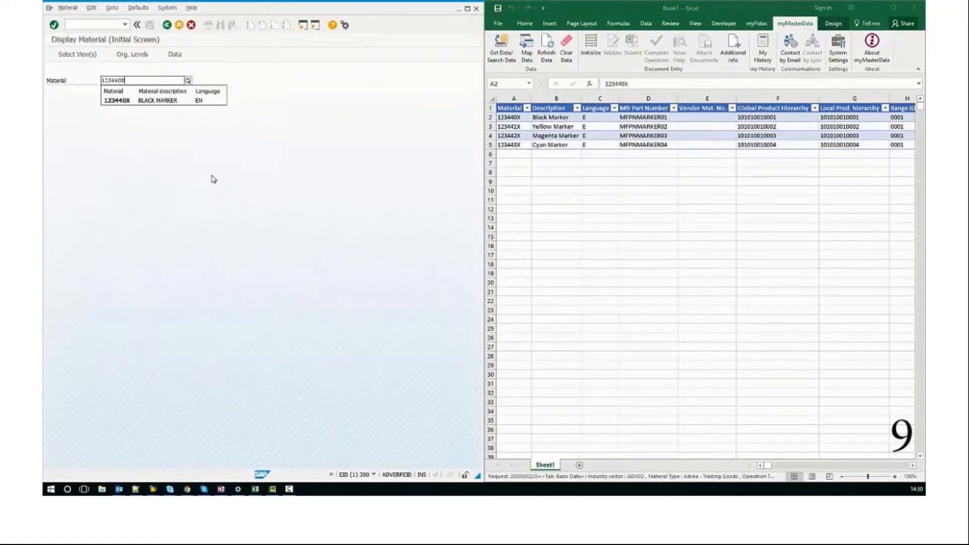
pyautogui.press('Return')
pyautogui.press('Return')
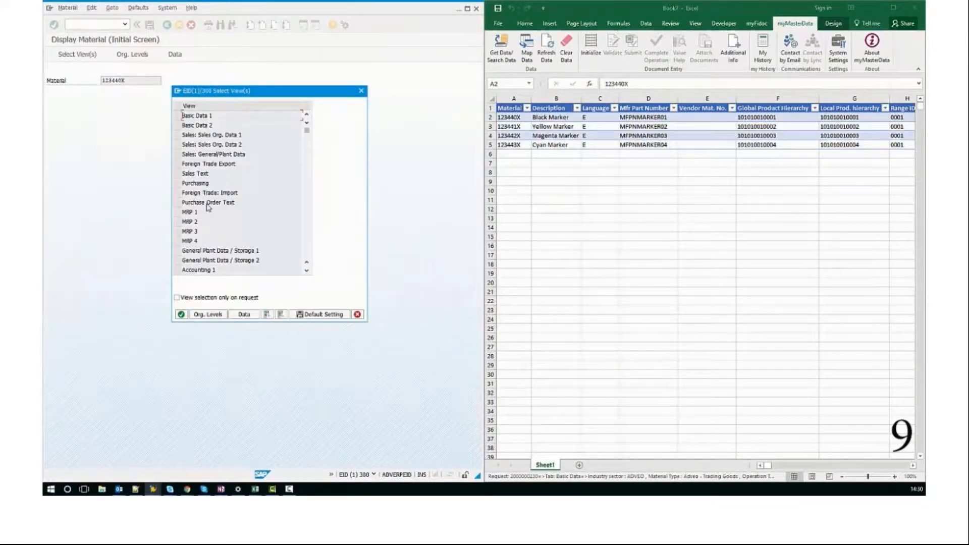
pyautogui.click(177, 116)
pyautogui.click(177, 125)
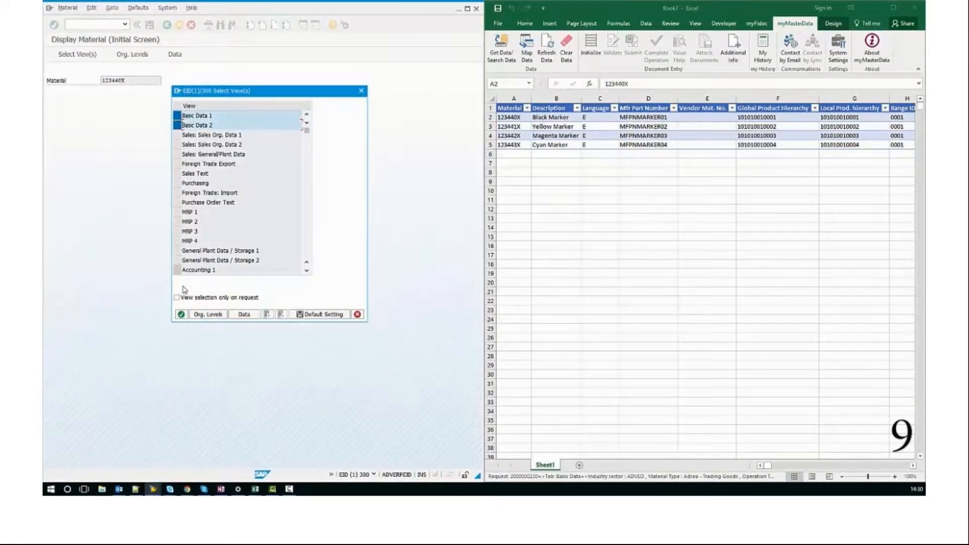
pyautogui.click(181, 315)
pyautogui.click(137, 71)
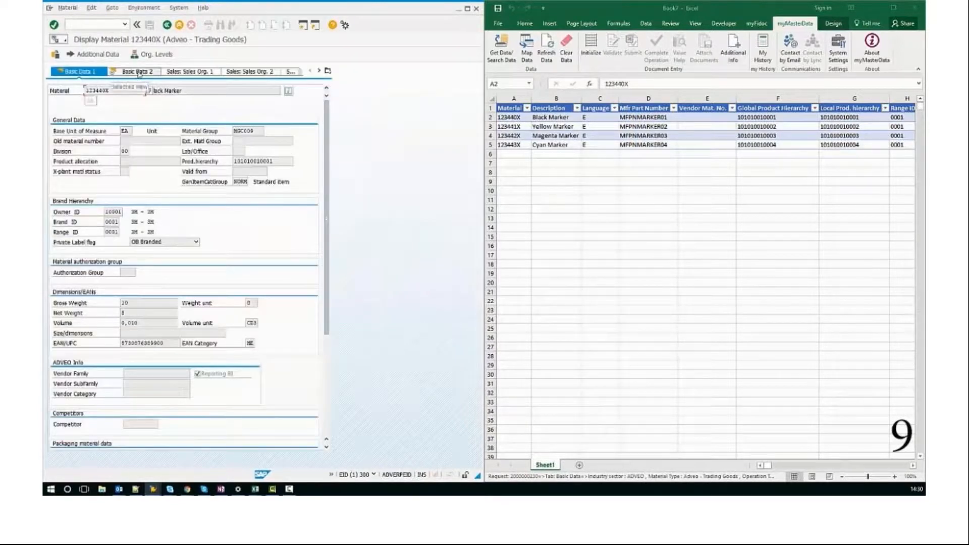
# View the material's Sales Org. 1 data for plant 2910, sales organization 2900 and distribution channel 07, and return to the initial screen
pyautogui.click(190, 72)
pyautogui.write('2910')
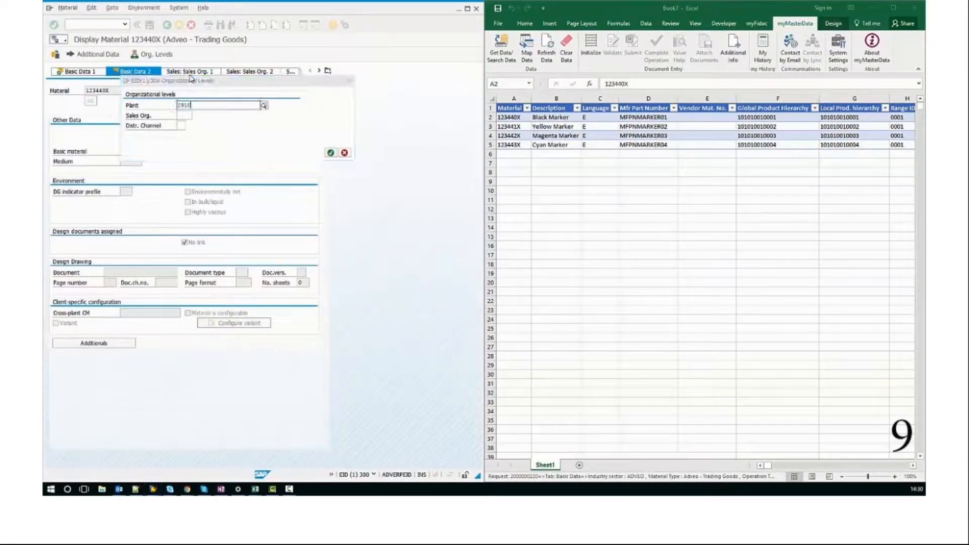
pyautogui.press('Return')
pyautogui.press('Return')
pyautogui.press('Return')
pyautogui.press('Tab')
pyautogui.write('07')
pyautogui.press('Return')
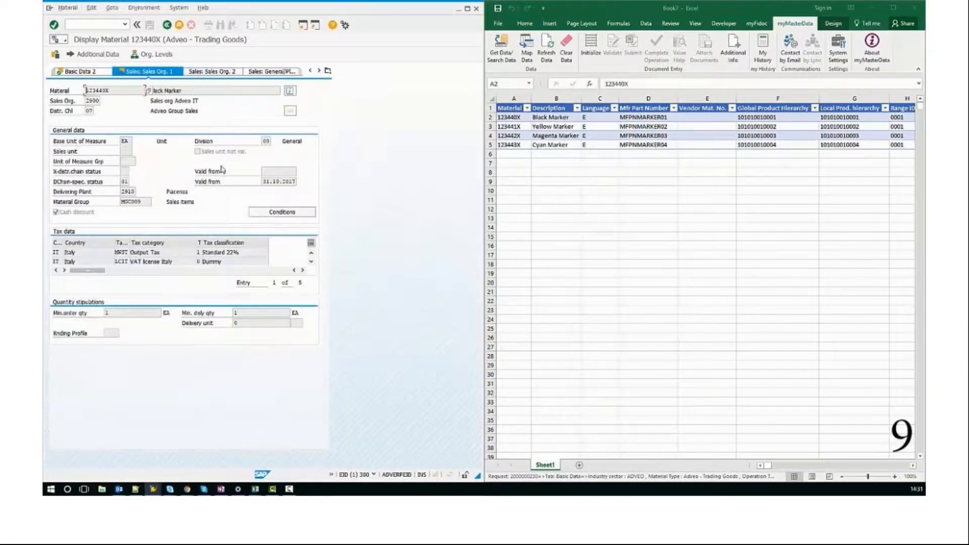
pyautogui.click(168, 25)
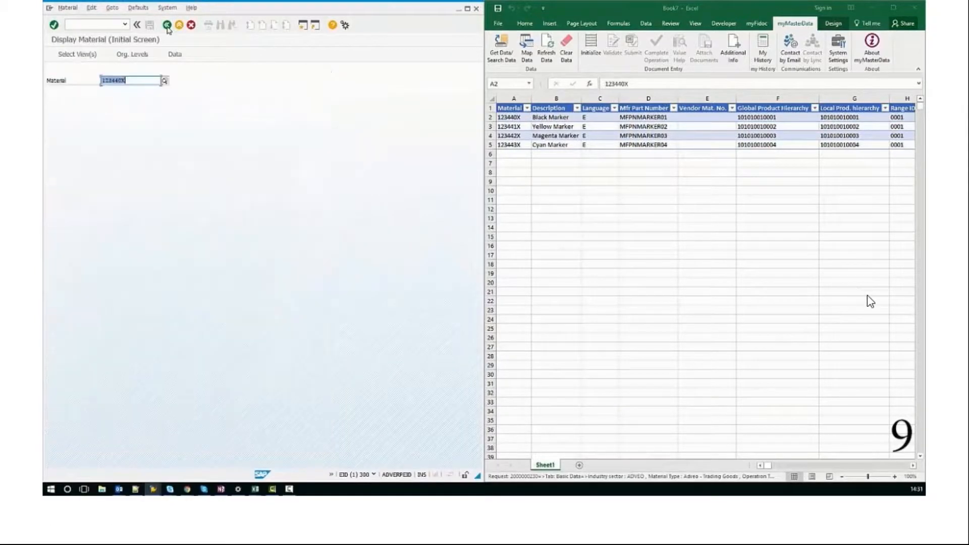
# Display the Basic Data 1 view of material 123441X
pyautogui.write('123441X')
pyautogui.press('Return')
pyautogui.click(177, 115)
pyautogui.press('Return')
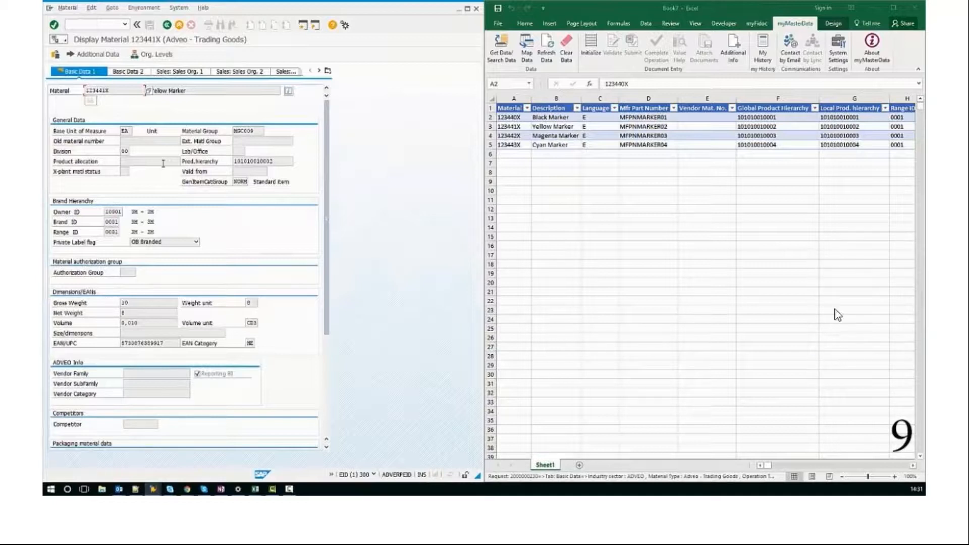
pyautogui.click(607, 513)
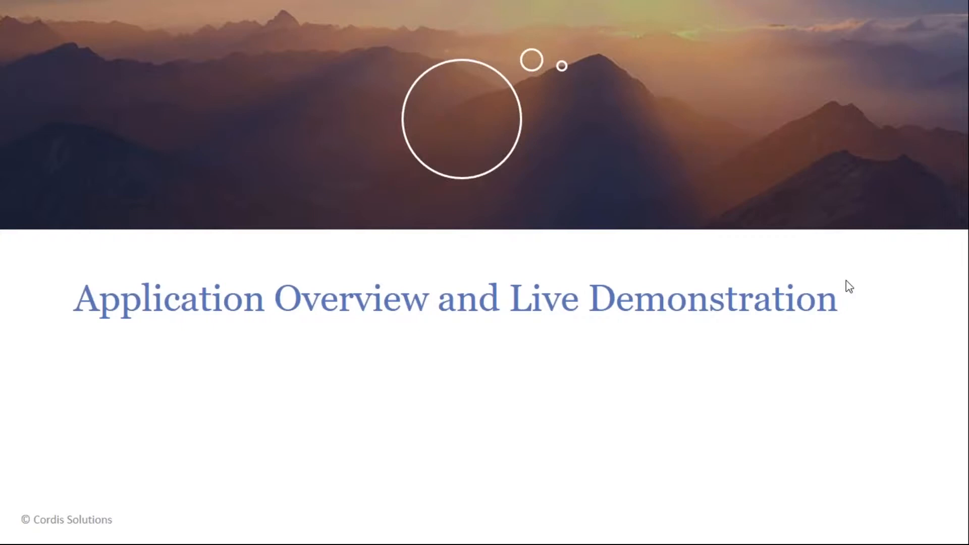
pyautogui.click(825, 366)
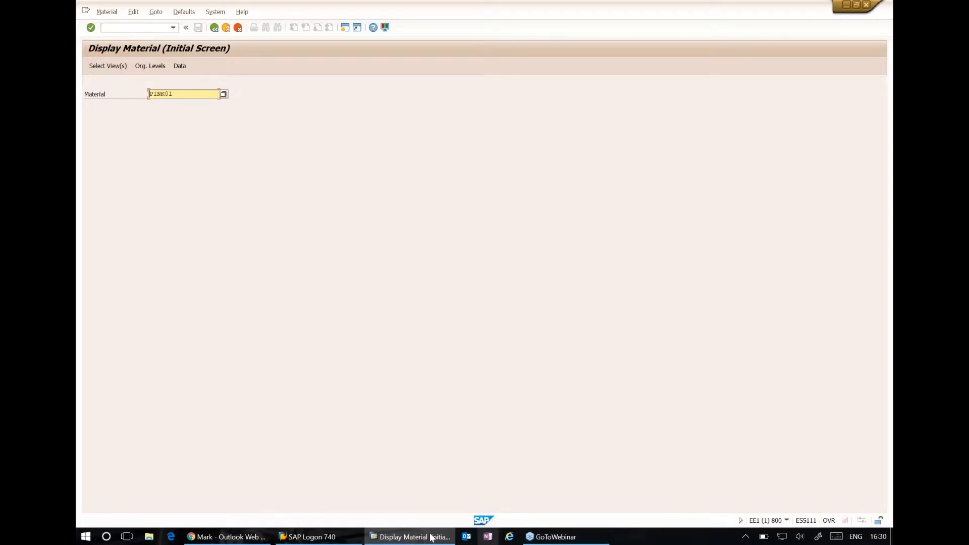
pyautogui.click(558, 539)
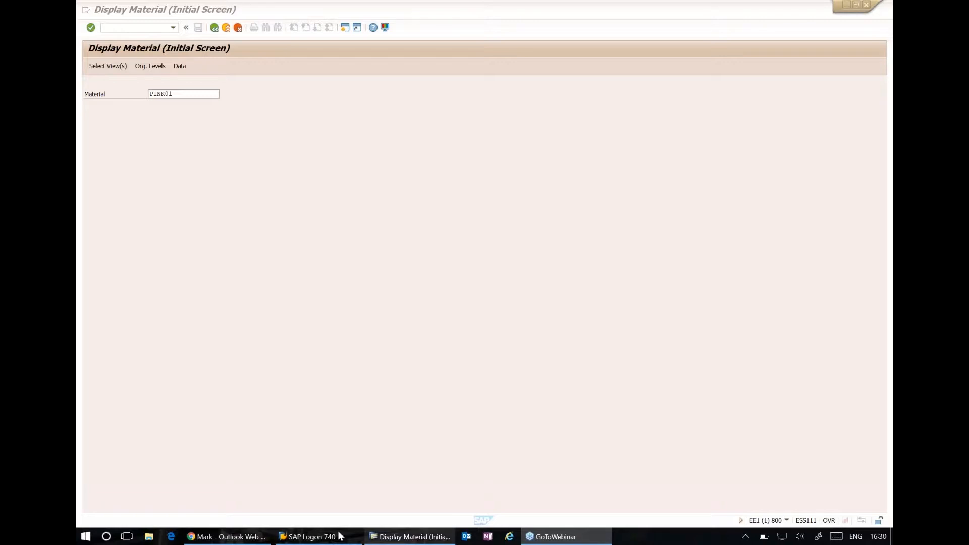
# Switch to the Fiori Home page in Chrome and open the Request MasterData app
pyautogui.click(246, 541)
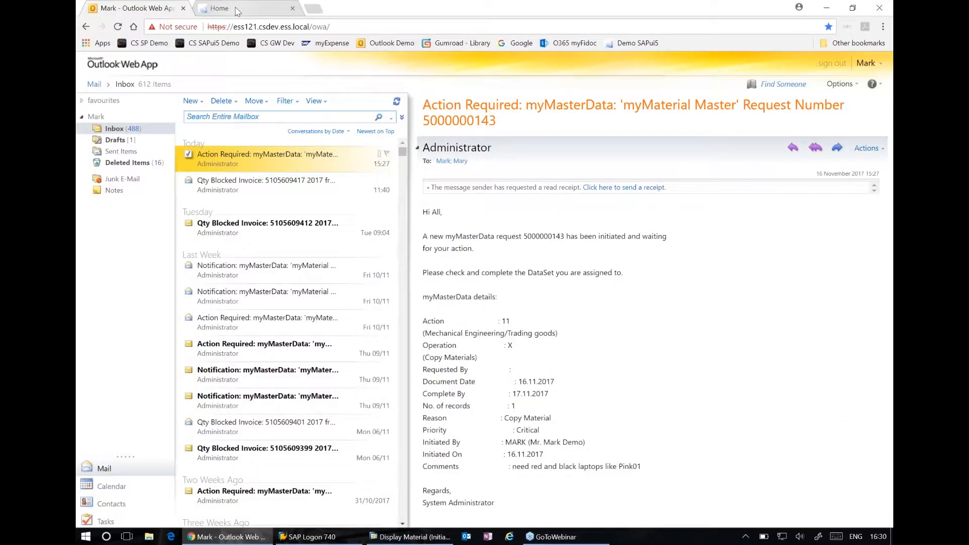
pyautogui.click(237, 9)
pyautogui.scroll(-3, 512, 268)
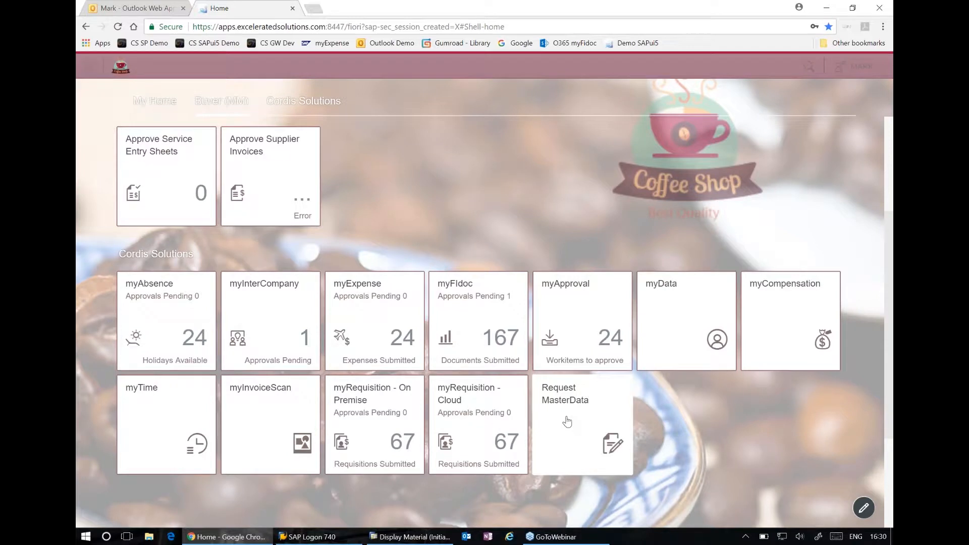
pyautogui.click(568, 420)
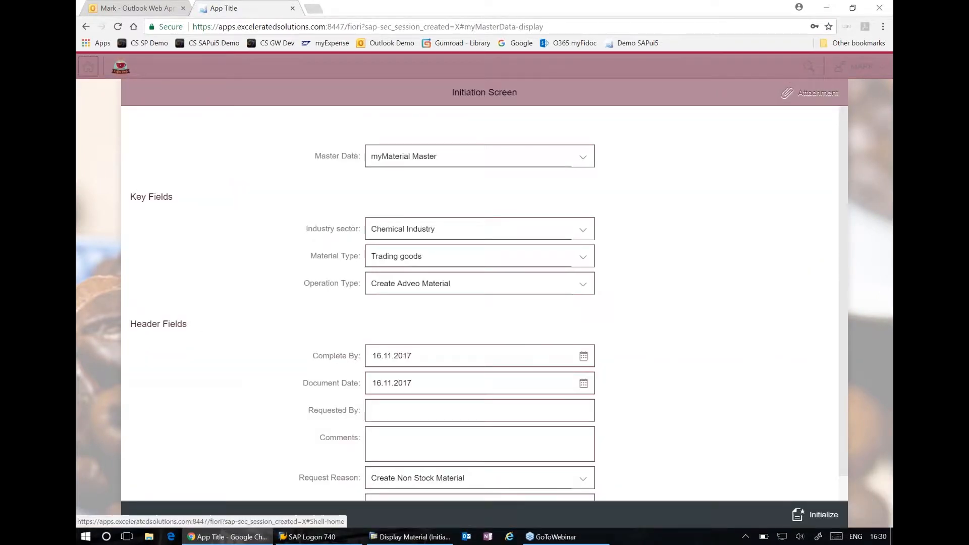
# Keep myMaterial Master as the master data type and set the industry sector to Mechanical Engineering
pyautogui.click(449, 162)
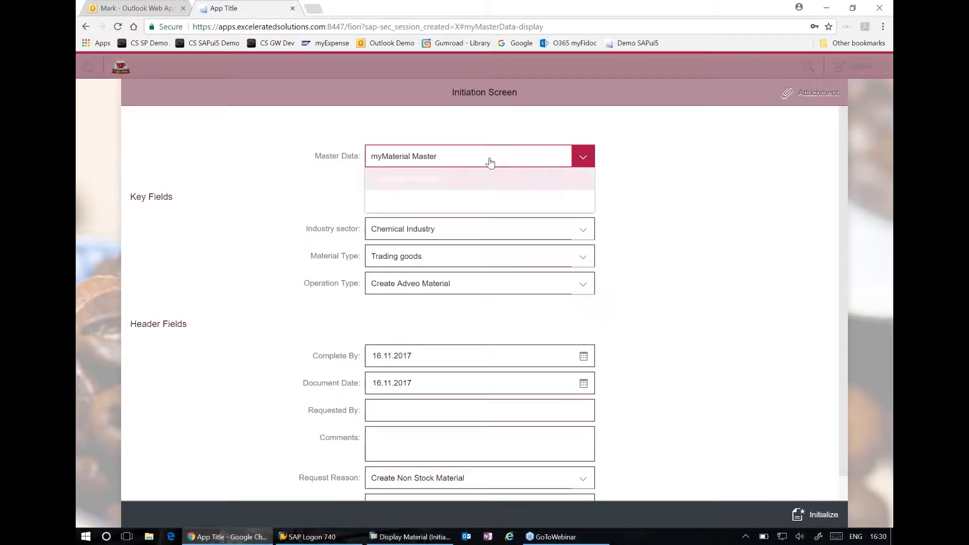
pyautogui.click(96, 146)
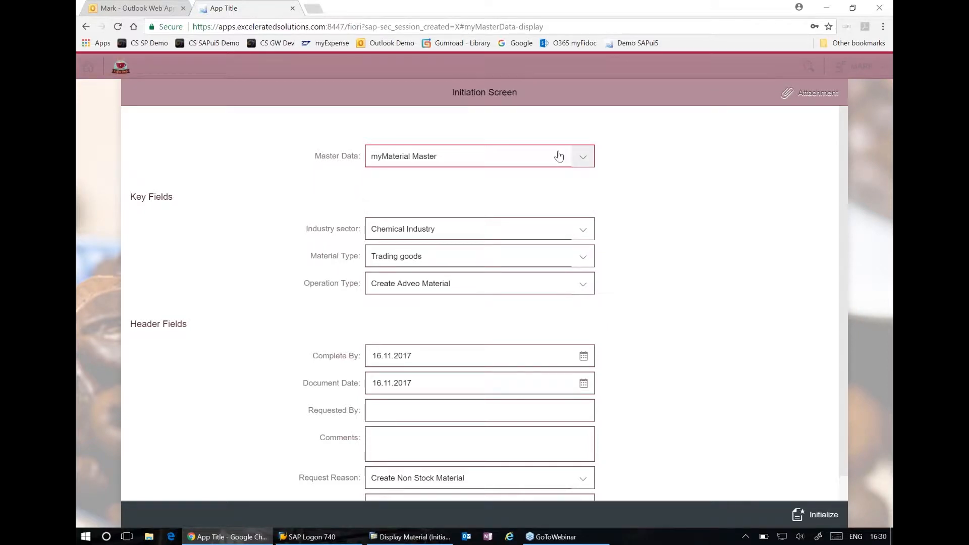
pyautogui.click(582, 160)
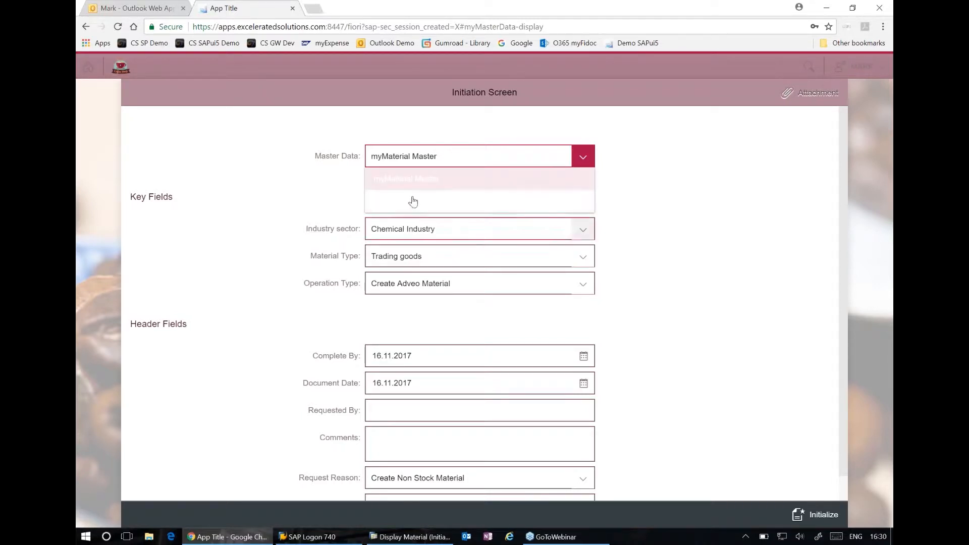
pyautogui.click(408, 179)
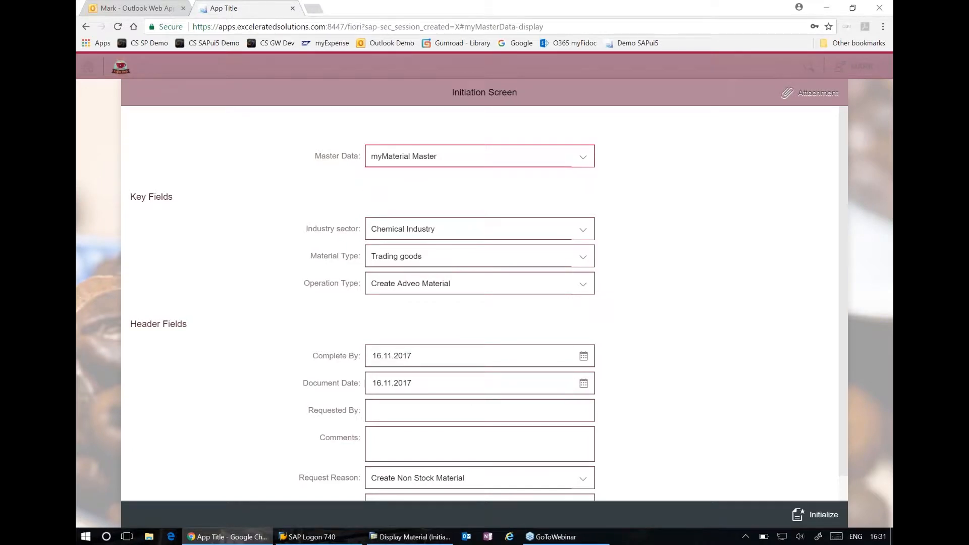
pyautogui.click(571, 232)
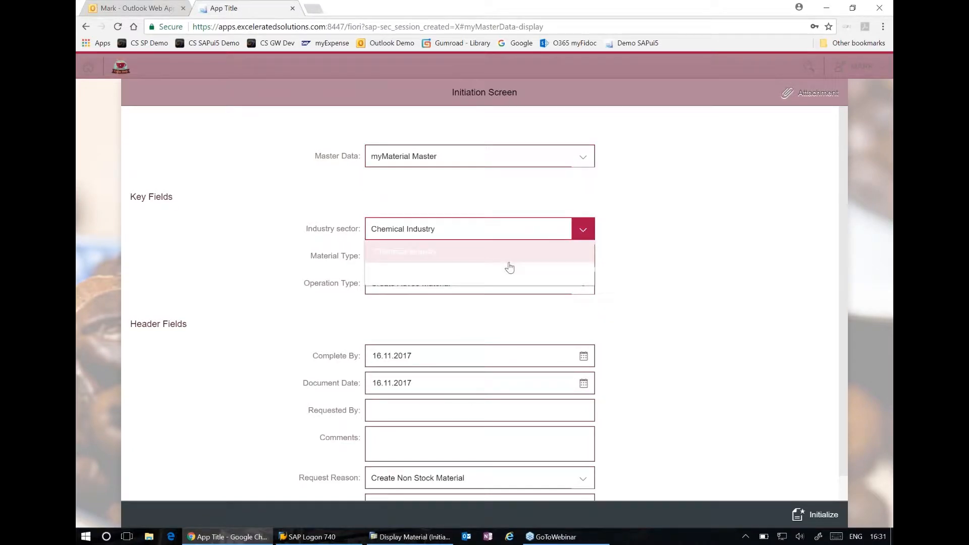
pyautogui.click(467, 278)
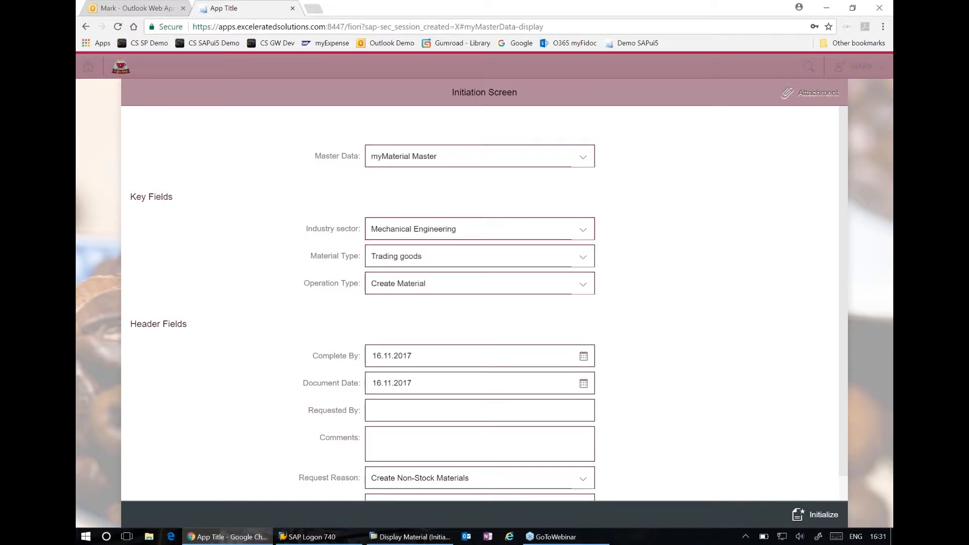
# Enter the requester's name and the comment "need 3 new maters like materil Pink 01" in the header fields
pyautogui.click(485, 413)
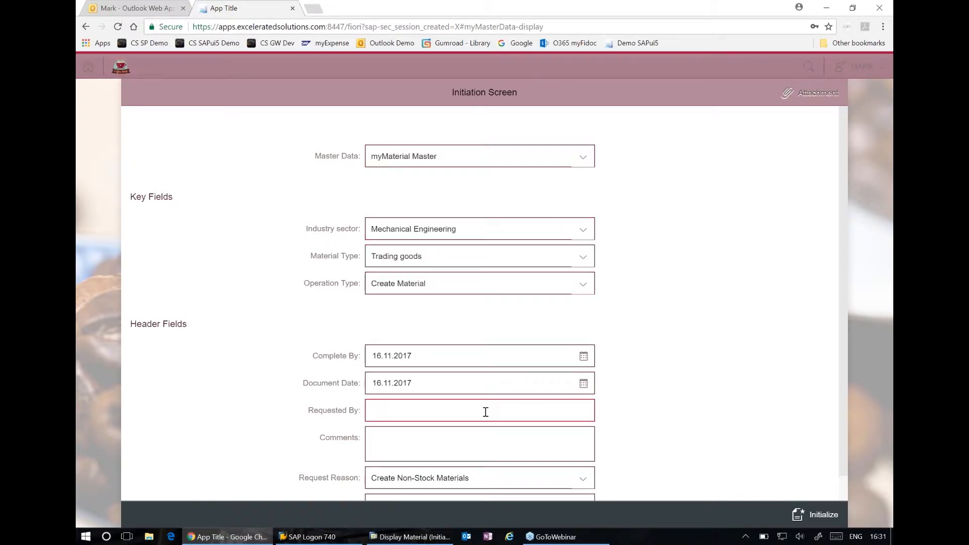
pyautogui.write('Ramesh')
pyautogui.click(487, 448)
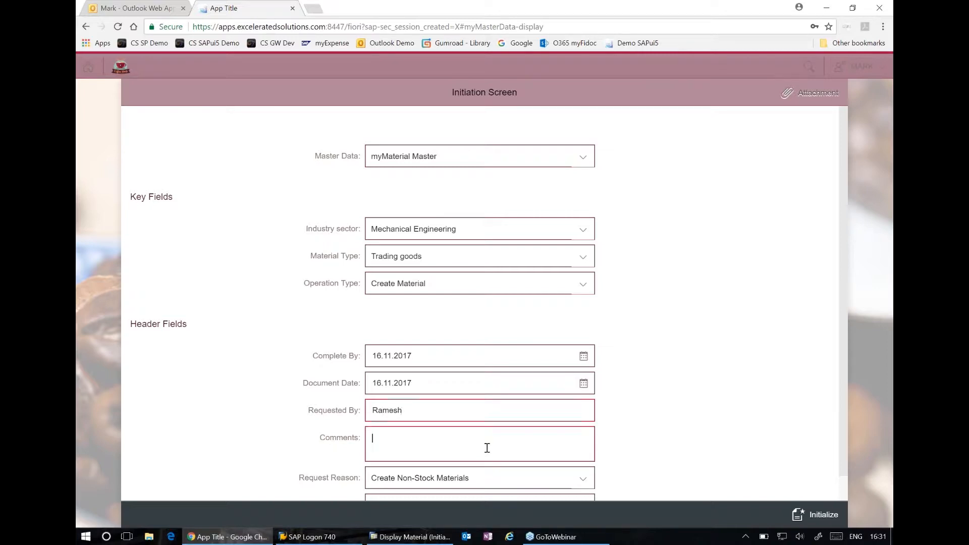
pyautogui.write('need 3 new mater')
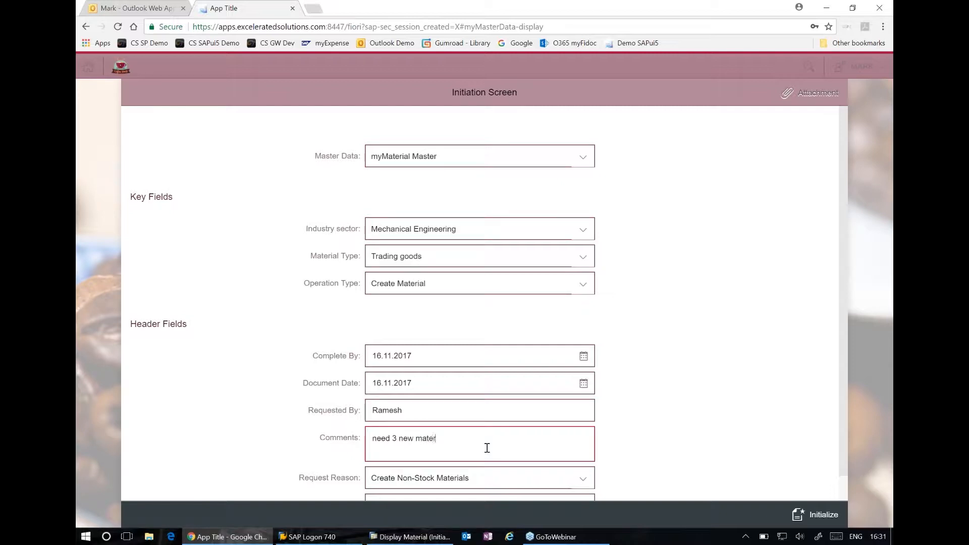
pyautogui.write('s like materil Pink 01')
# Set the Complete By date to 17.11.2017
pyautogui.scroll(-1, 749, 304)
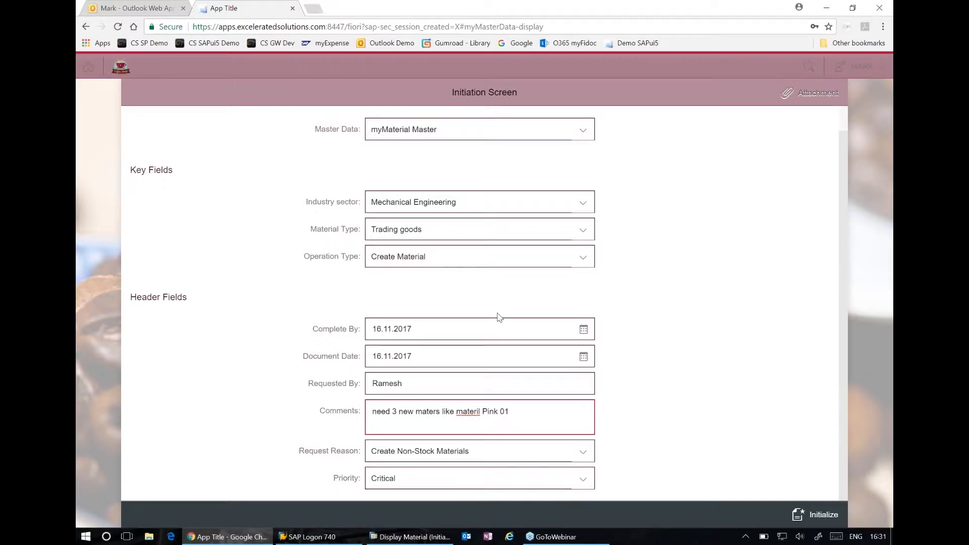
pyautogui.click(583, 329)
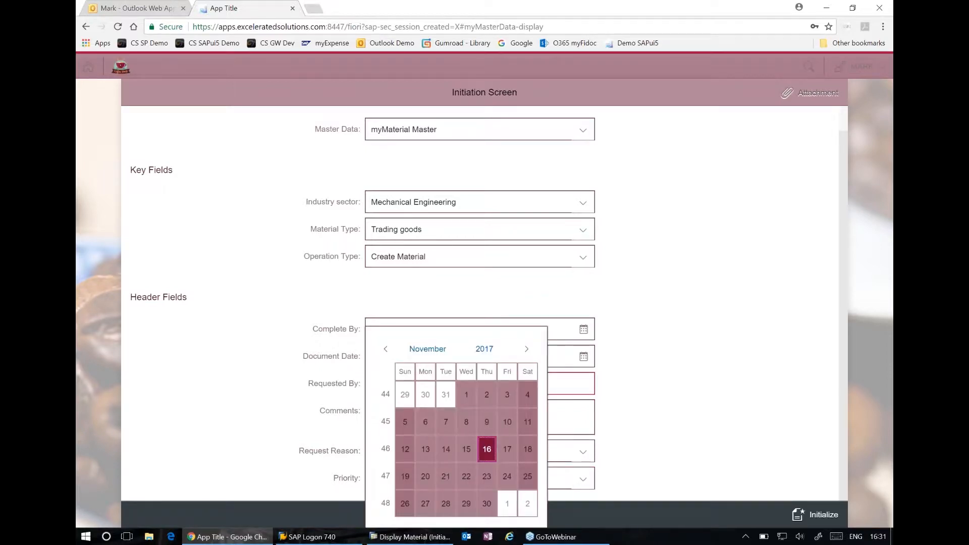
pyautogui.click(514, 452)
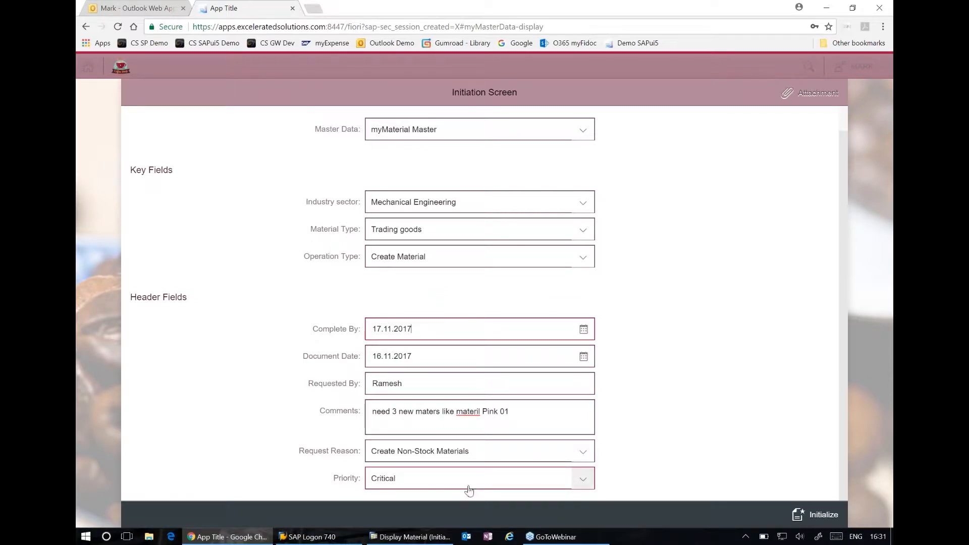
# Add ".. big sales deal" to the end of the comment and initialize the material creation request
pyautogui.click(527, 417)
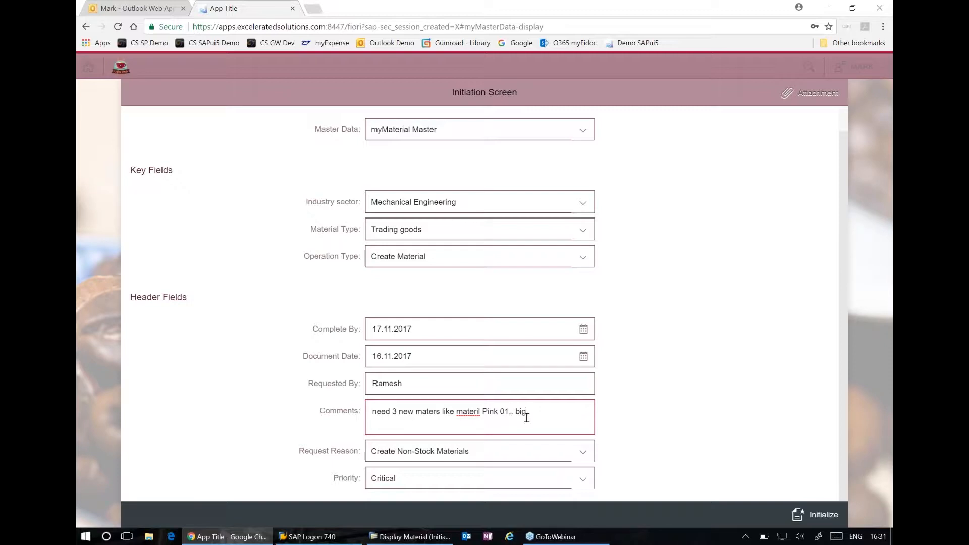
pyautogui.write('les deal')
pyautogui.click(813, 524)
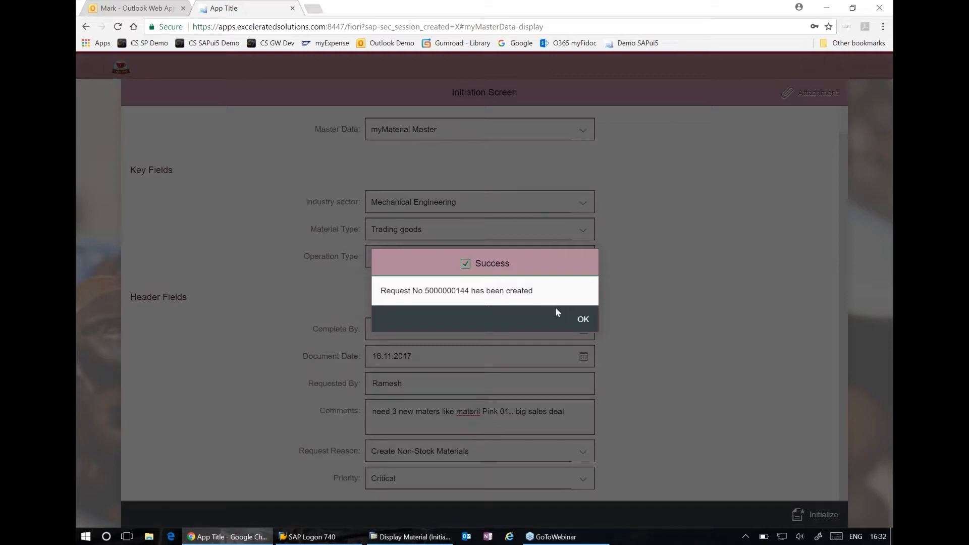
pyautogui.click(584, 323)
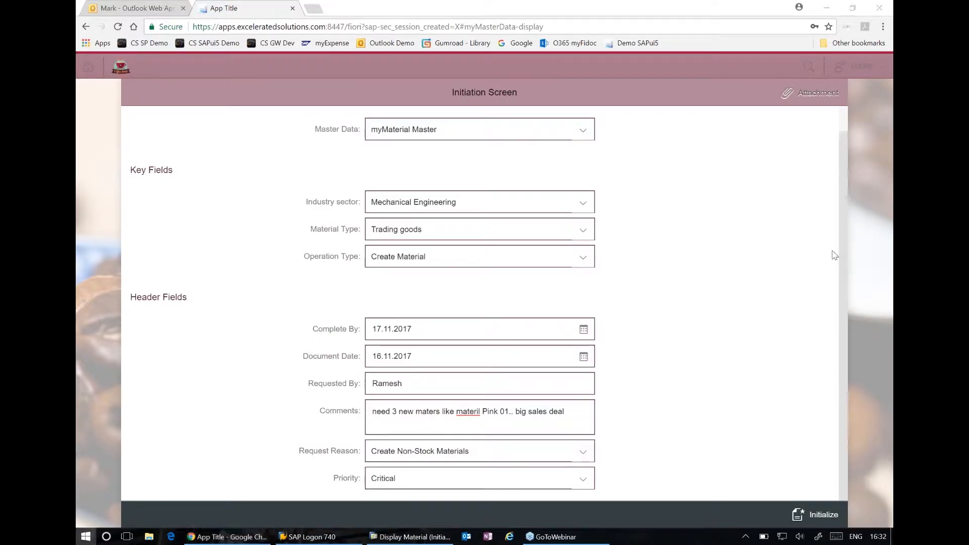
# Start Excel and create a blank workbook
pyautogui.press('super')
pyautogui.click(341, 259)
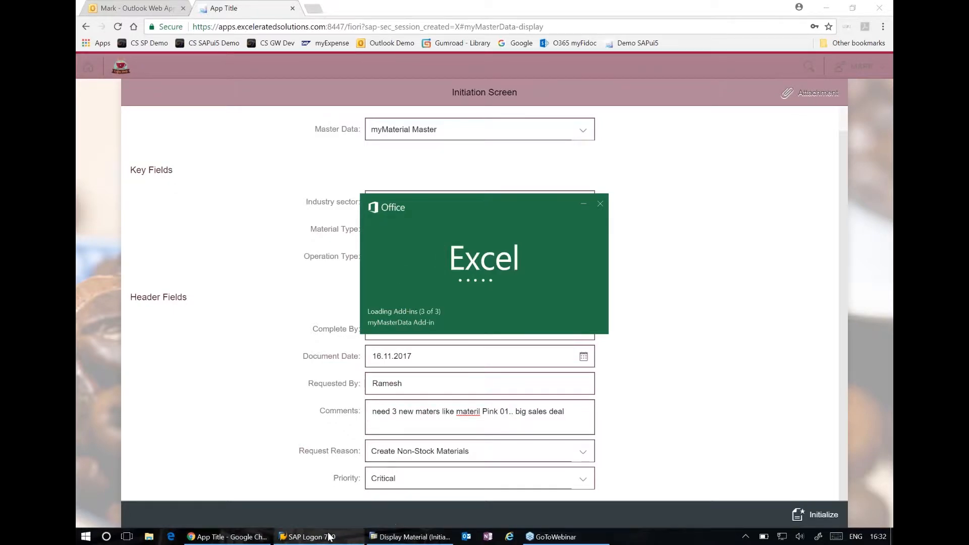
pyautogui.moveTo(329, 537)
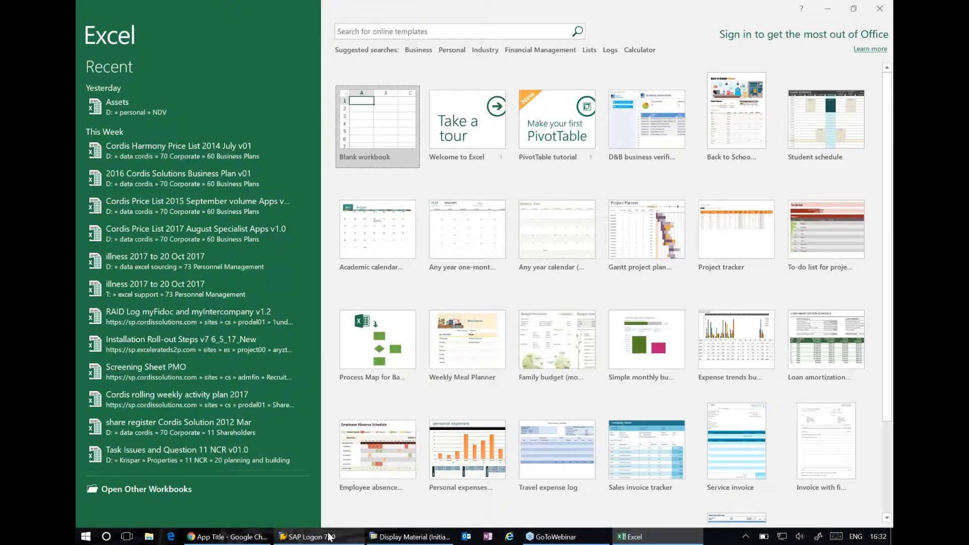
pyautogui.click(361, 137)
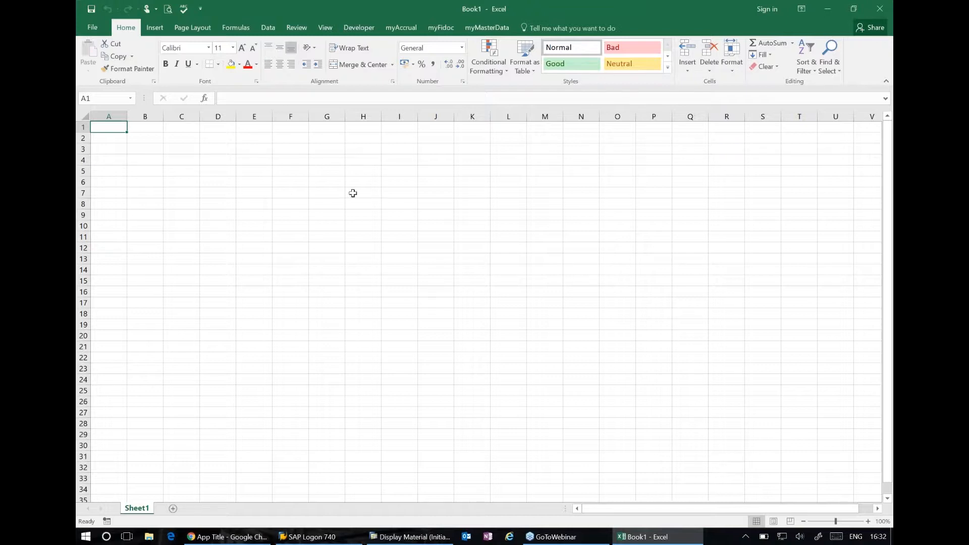
# Switch to Outlook Web App in Chrome, open the newest myMasterData action-required email and copy its request number
pyautogui.click(223, 537)
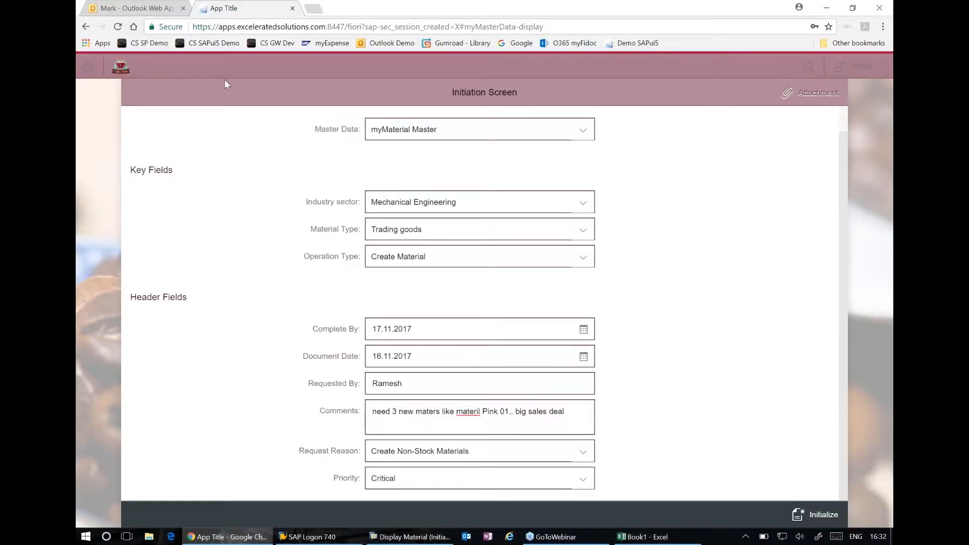
pyautogui.click(168, 11)
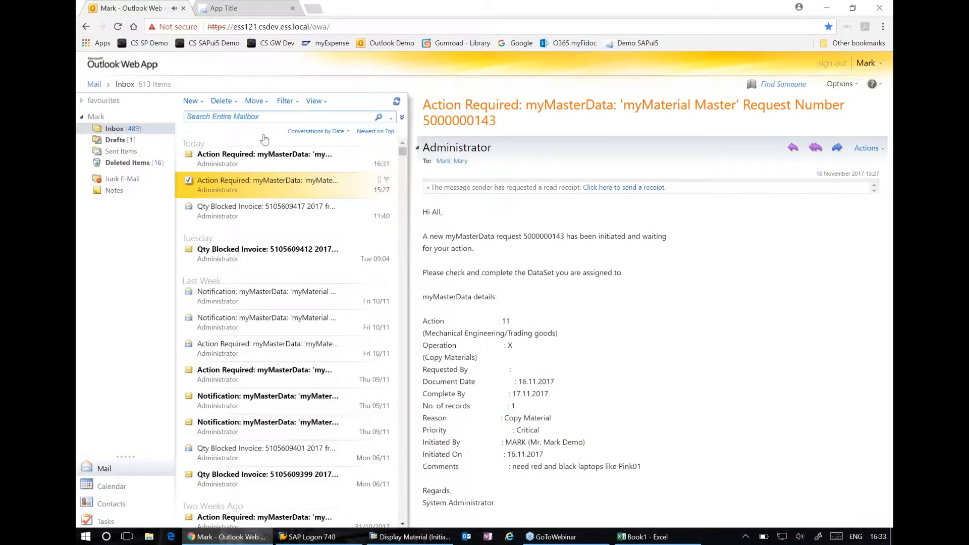
pyautogui.click(265, 159)
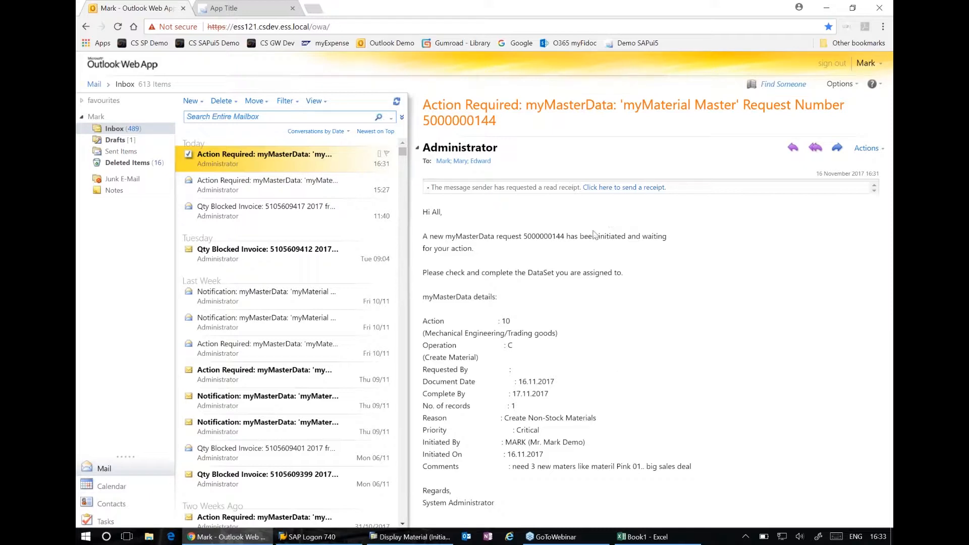
pyautogui.moveTo(564, 235); pyautogui.dragTo(523, 236)
pyautogui.hotkey('ctrl', 'c')
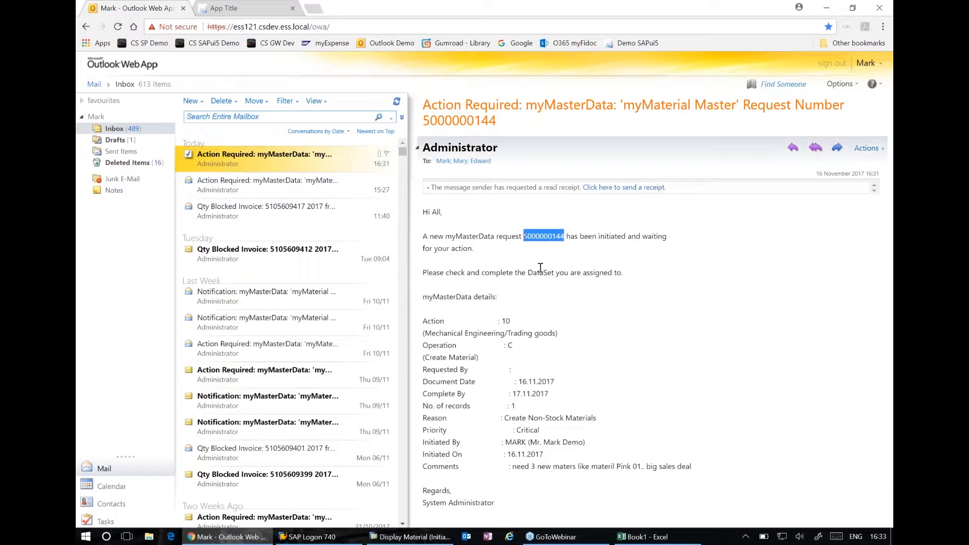
# In Excel, find the copied request number with myMasterData and map its Initiation tab to the current sheet, allowing the overwrite
pyautogui.click(648, 539)
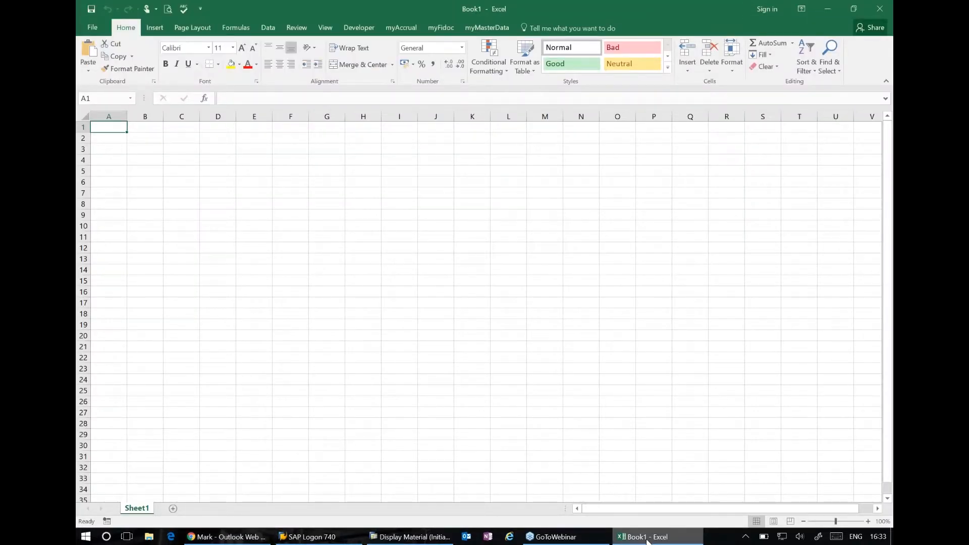
pyautogui.click(480, 28)
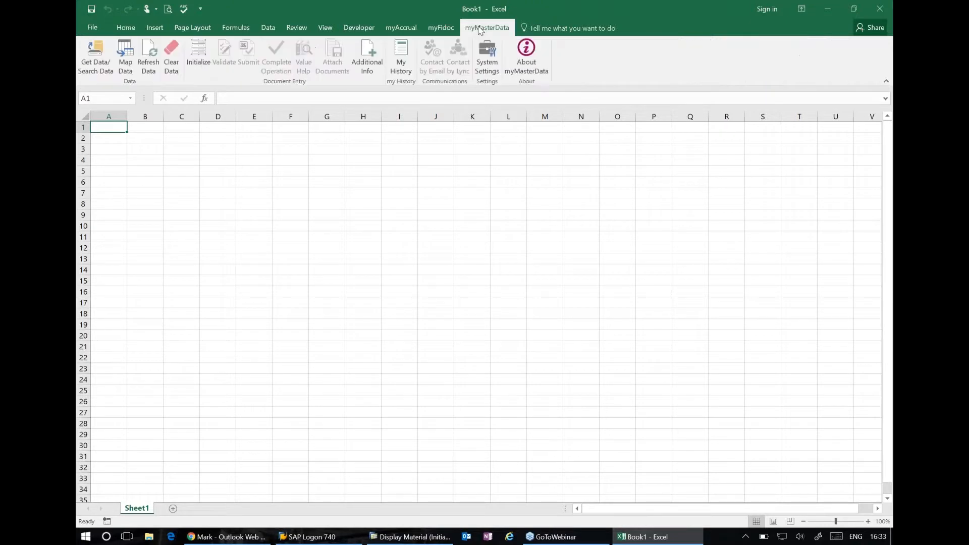
pyautogui.click(97, 63)
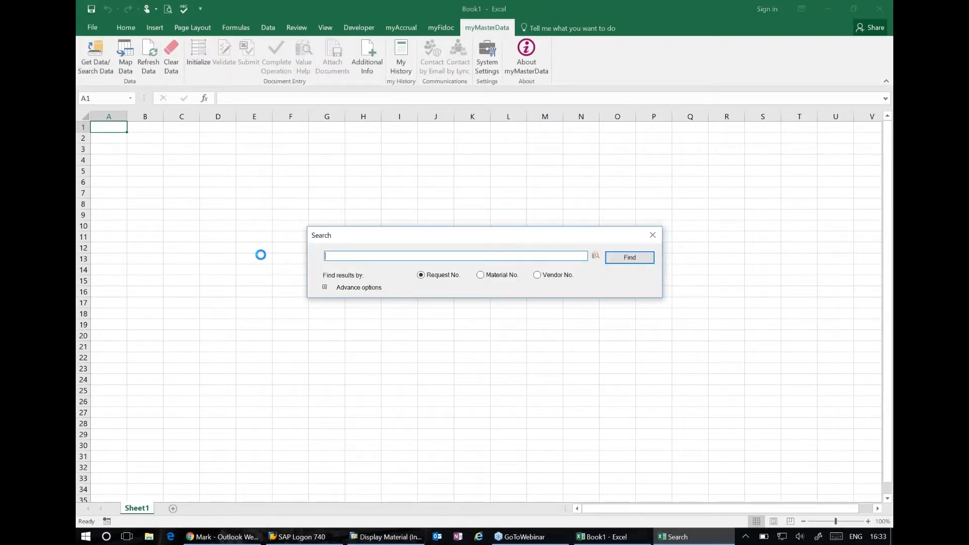
pyautogui.hotkey('ctrl', 'v')
pyautogui.press('Return')
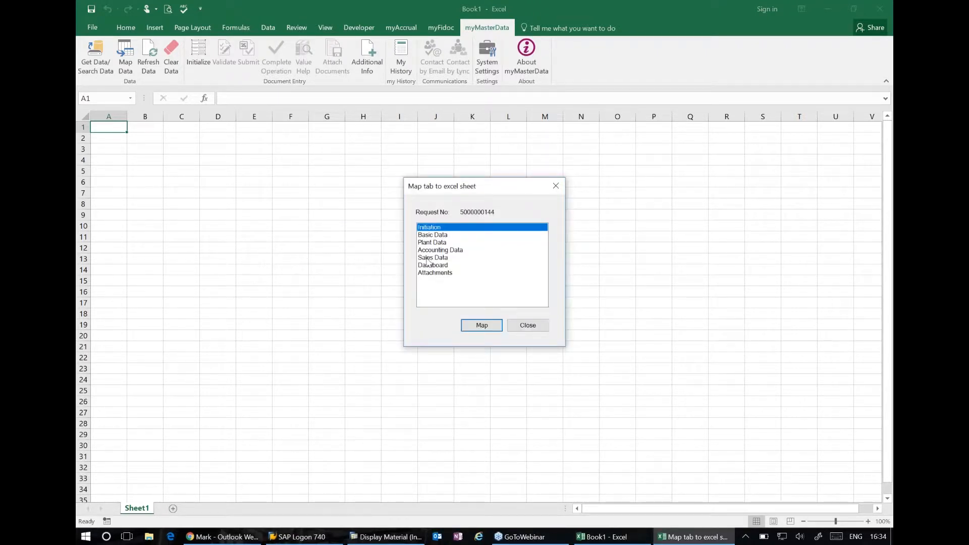
pyautogui.click(482, 326)
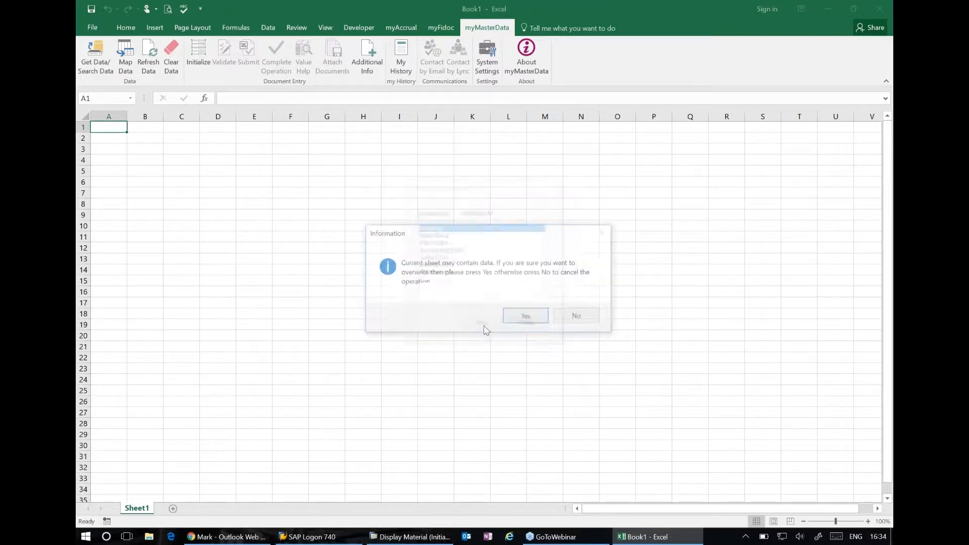
pyautogui.click(525, 316)
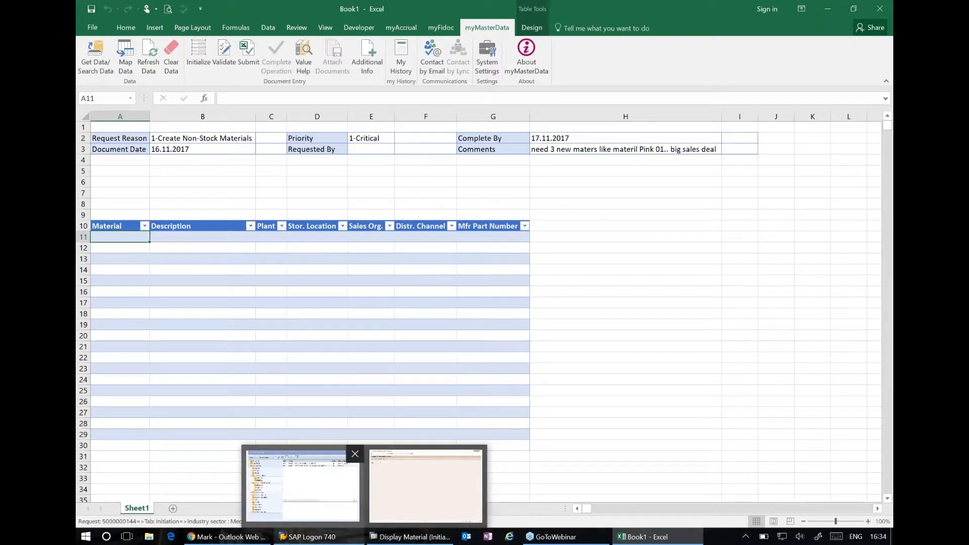
# Return to the Fiori initiation screen in Chrome and set the operation type to Copy Materials
pyautogui.click(227, 537)
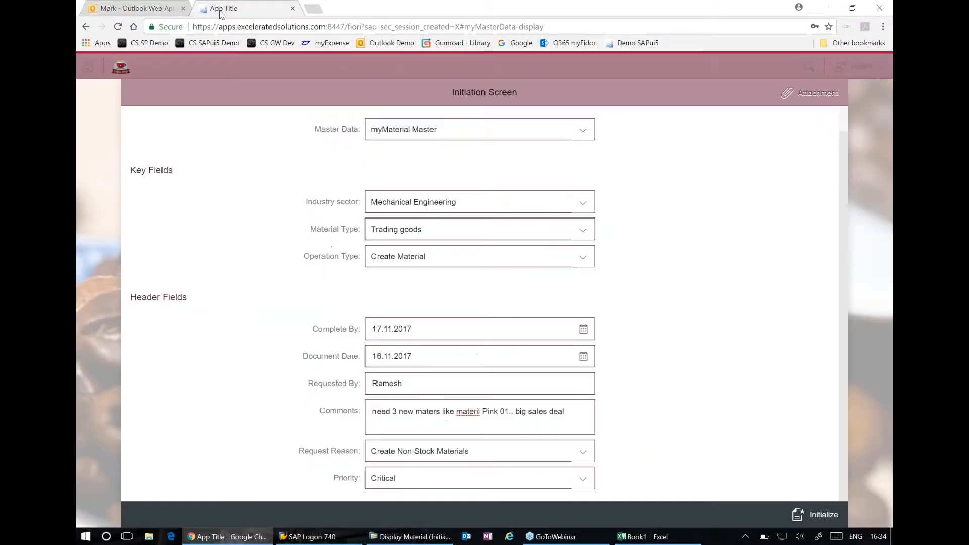
pyautogui.click(222, 8)
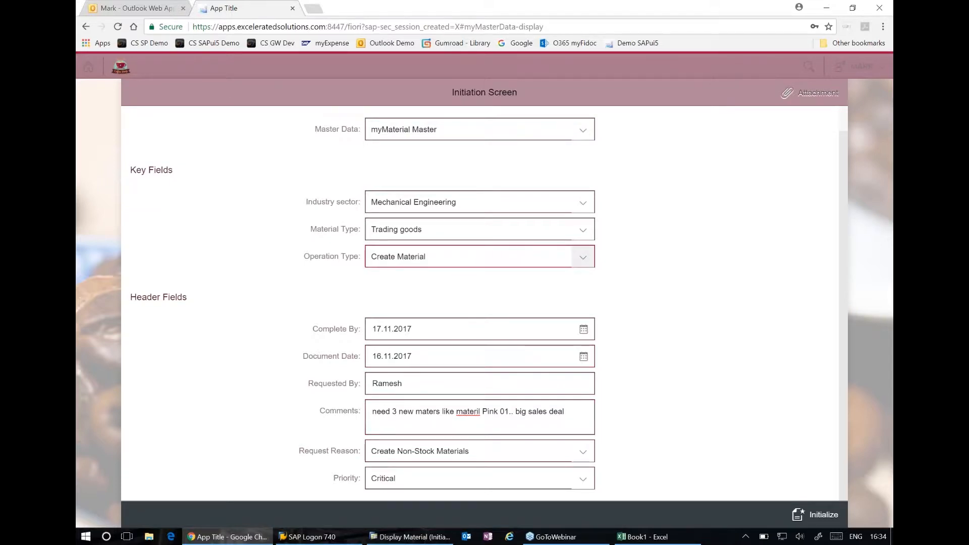
pyautogui.click(583, 257)
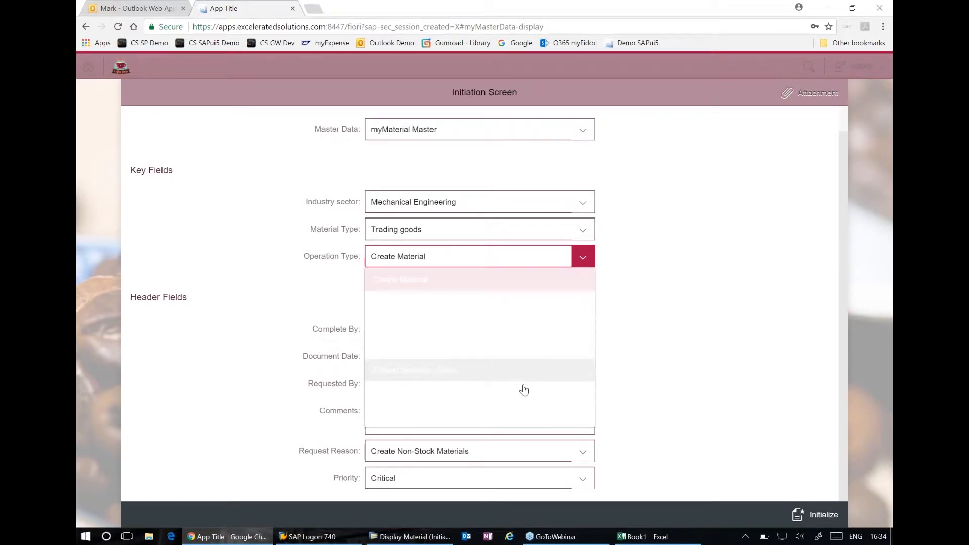
pyautogui.click(530, 416)
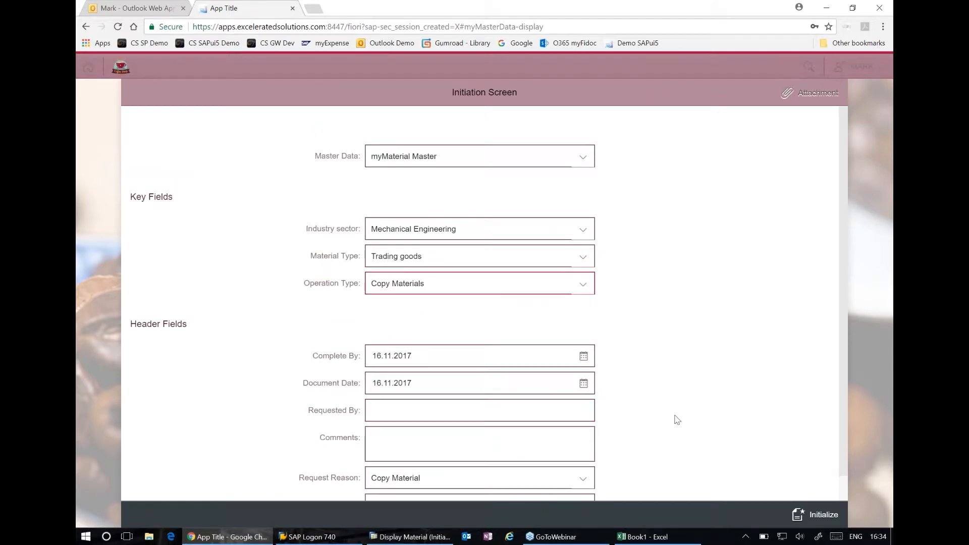
# Set the copy request's Complete By date to 17.11.2017
pyautogui.scroll(-1, 677, 418)
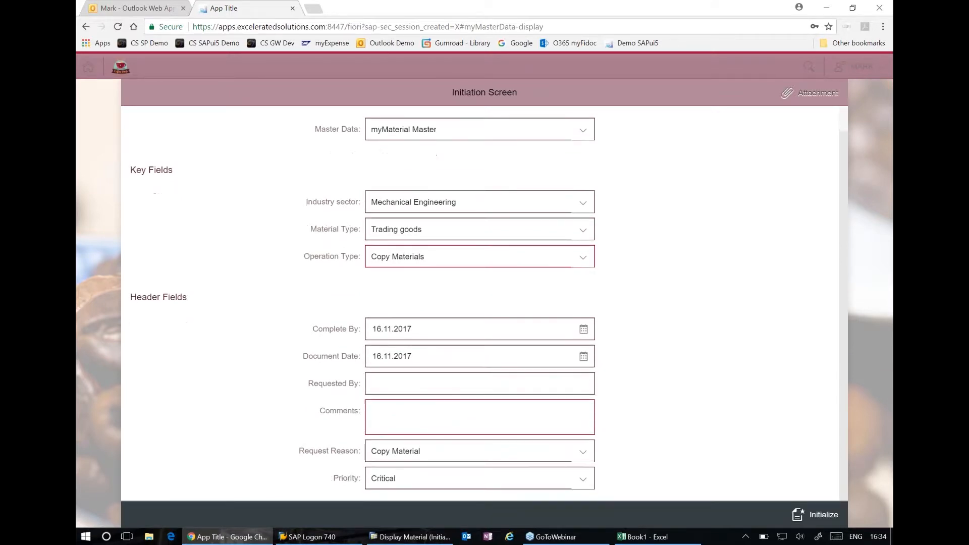
pyautogui.click(584, 329)
pyautogui.click(508, 449)
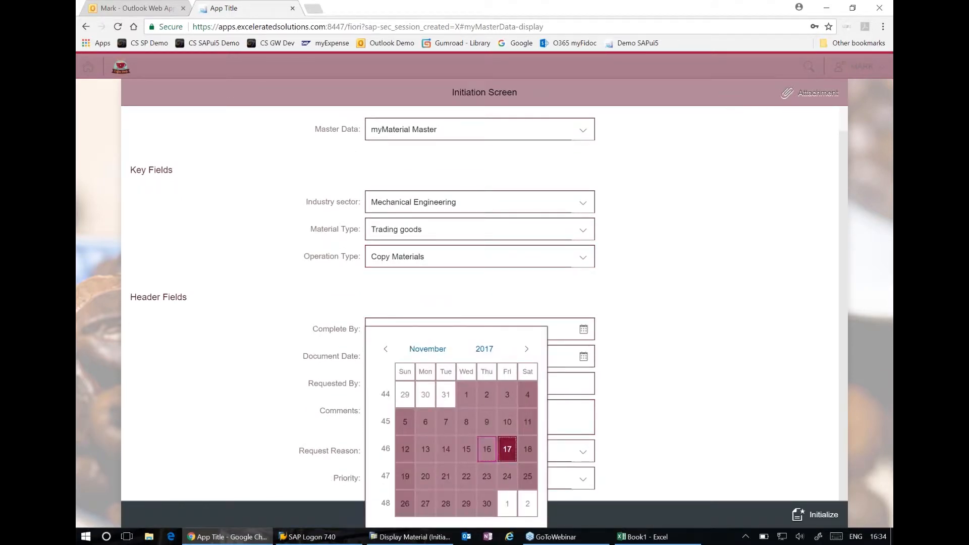
# Enter the requester's first name in the copy request's Requested By field
pyautogui.click(440, 384)
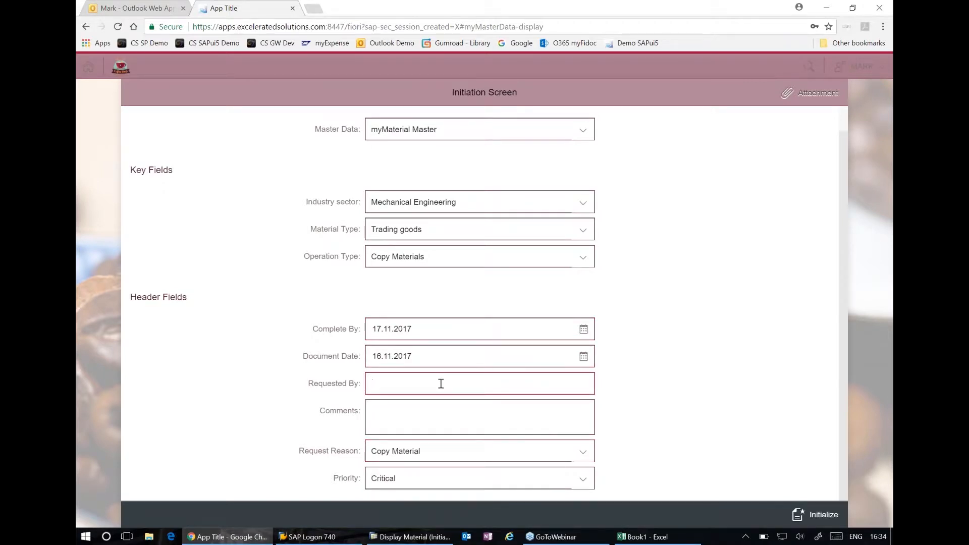
pyautogui.write('Julianna')
# Add the comment "please use Pink01 as base and create 3 new mater" and initialize the copy request
pyautogui.click(451, 415)
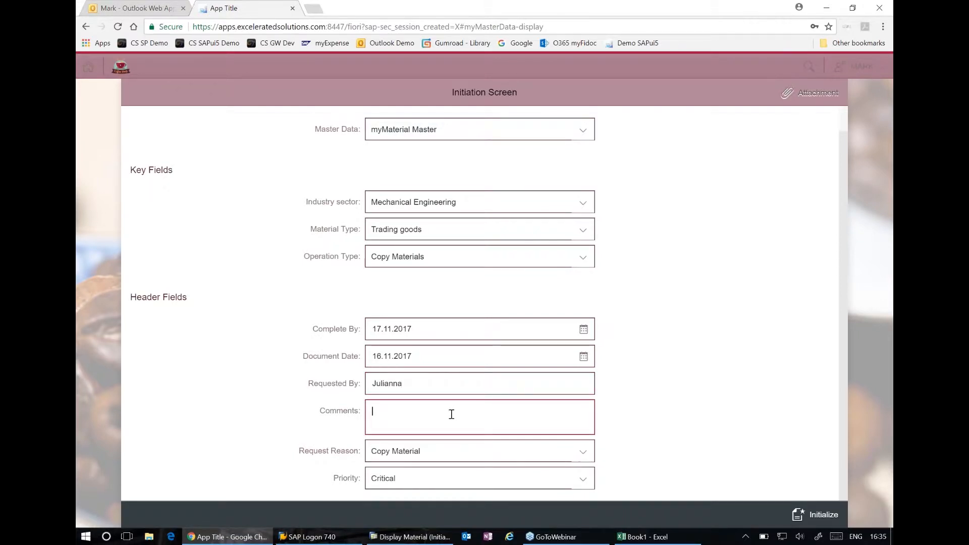
pyautogui.write('please use ')
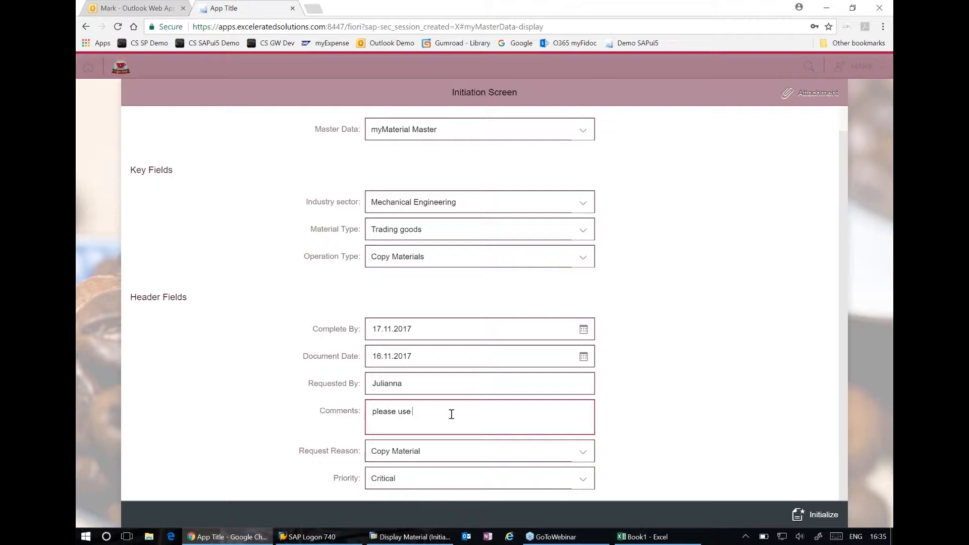
pyautogui.write('Pink 01 as base and cr')
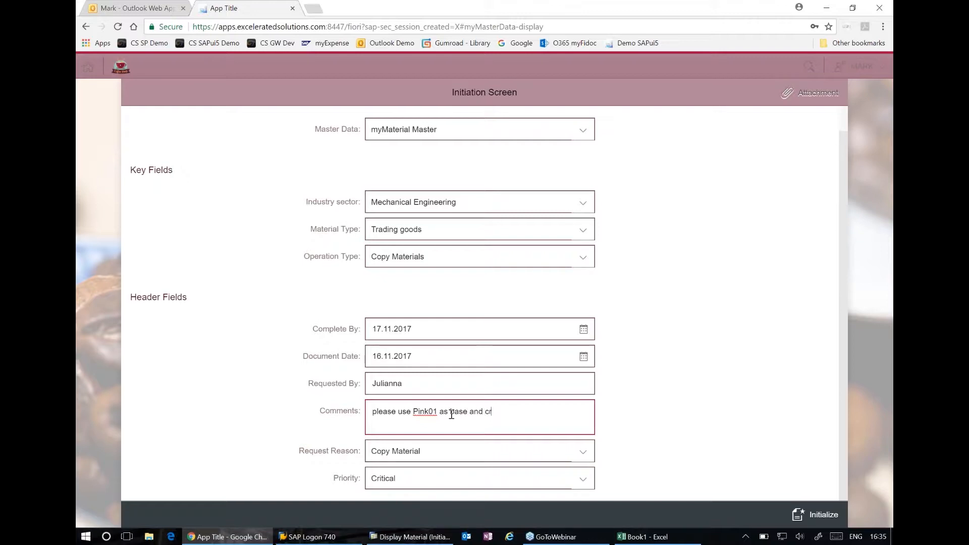
pyautogui.write('eate 3 nnew mater')
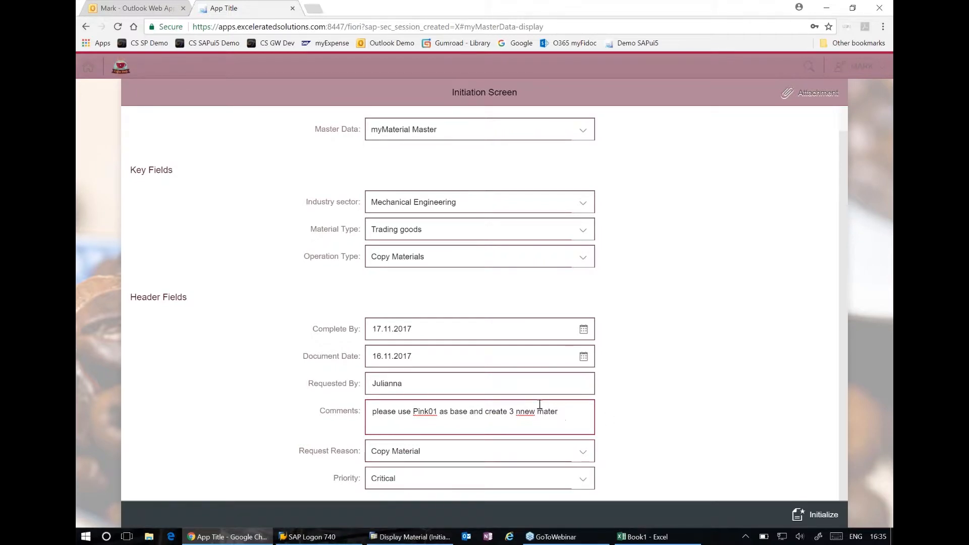
pyautogui.click(522, 413)
pyautogui.press('BackSpace')
pyautogui.click(816, 515)
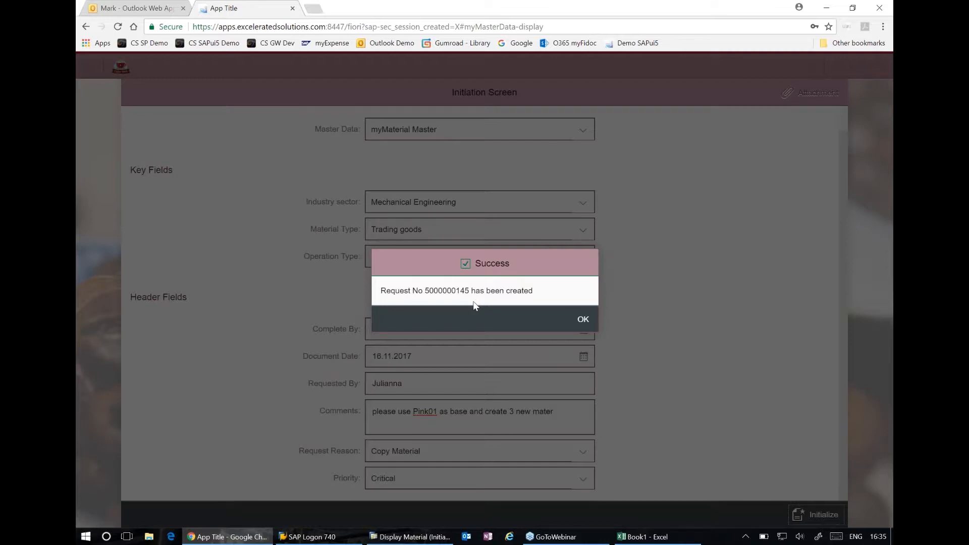
# Switch to Excel, find the new copy request by the copied request number and map its Initiation tab to the current sheet, allowing the overwrite
pyautogui.click(639, 538)
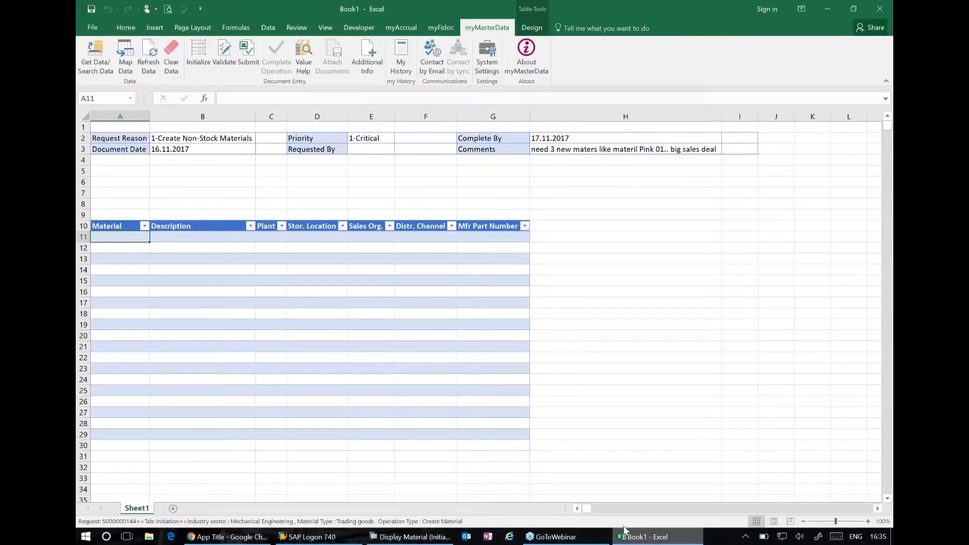
pyautogui.click(95, 59)
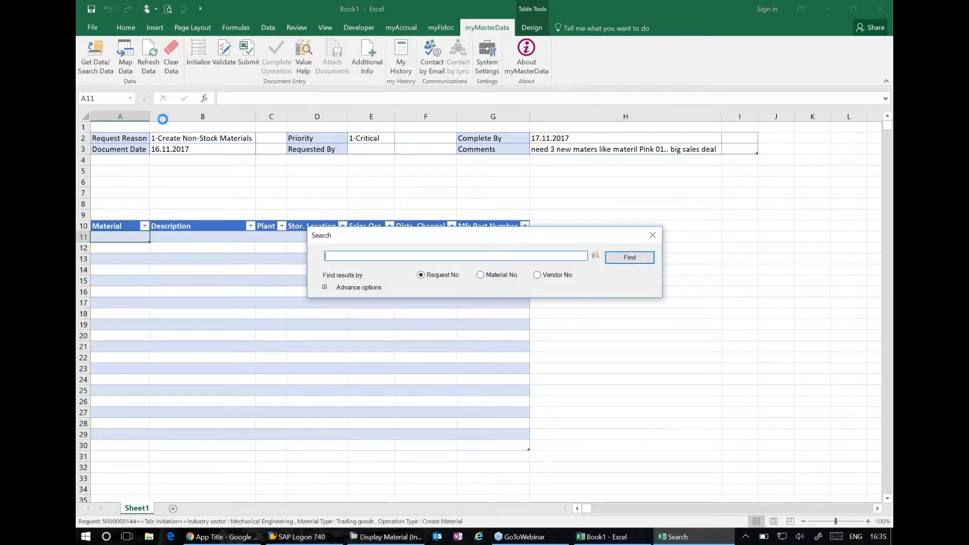
pyautogui.hotkey('ctrl', 'v')
pyautogui.press('Return')
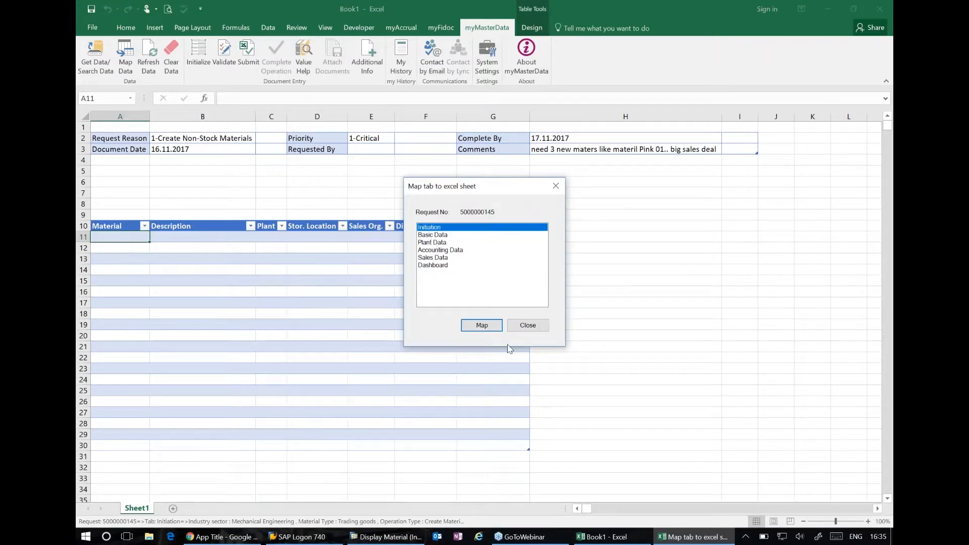
pyautogui.click(495, 327)
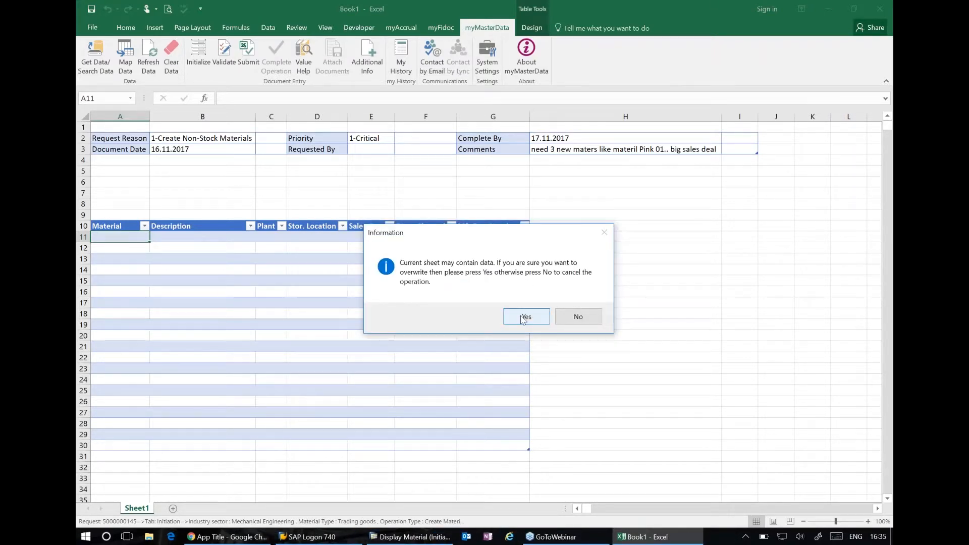
pyautogui.moveTo(515, 233); pyautogui.dragTo(614, 327)
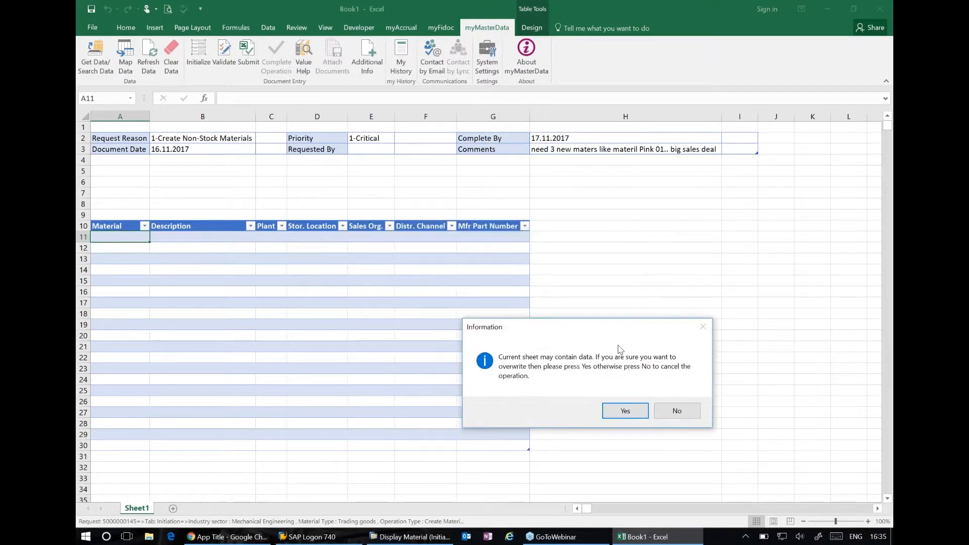
pyautogui.click(645, 412)
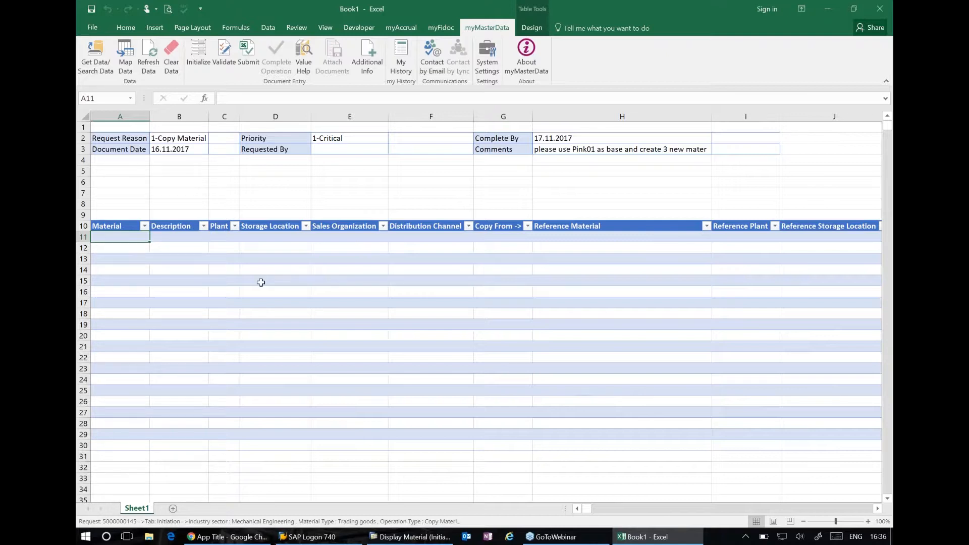
# Check the request's comment and enter lap01 blue as the first material in cell A11
pyautogui.click(568, 150)
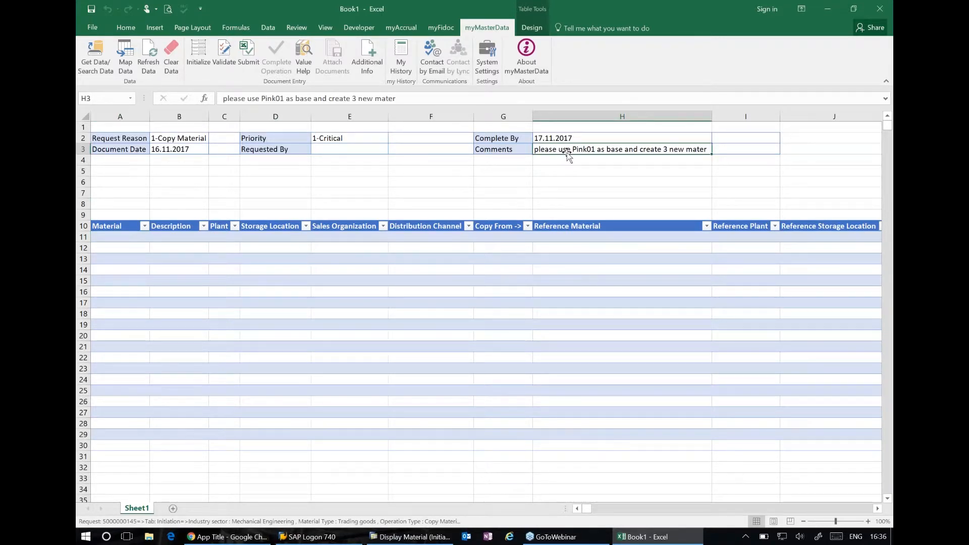
pyautogui.click(120, 239)
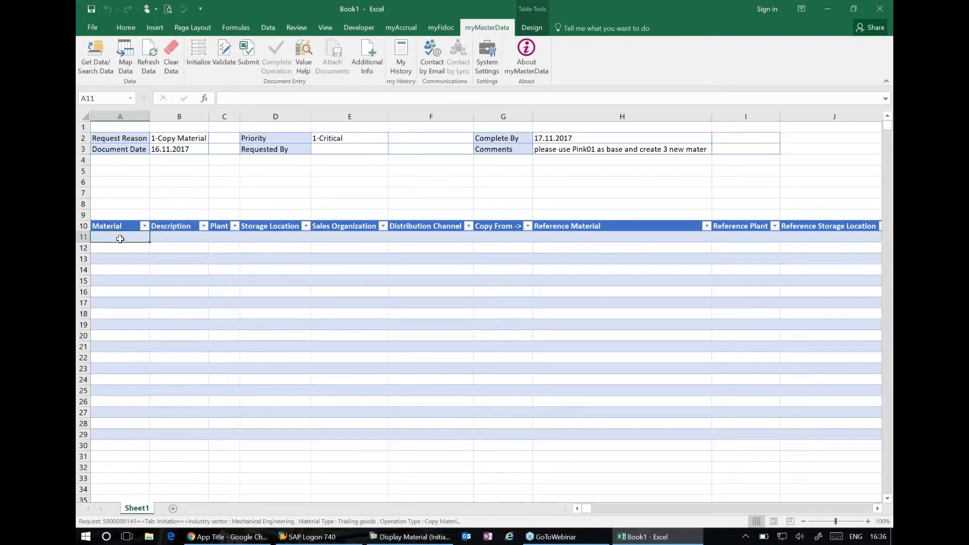
pyautogui.write('lap')
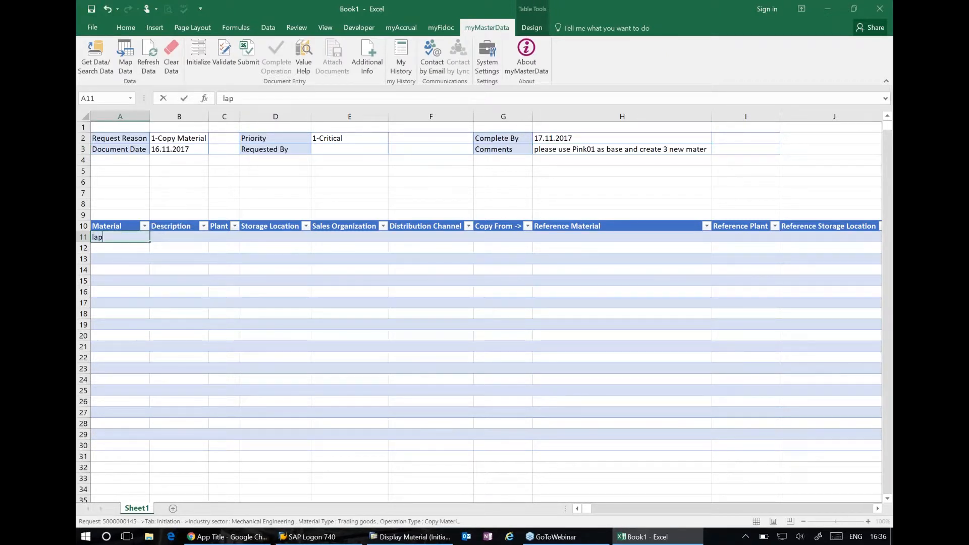
pyautogui.press('Escape')
pyautogui.write('b')
pyautogui.press('BackSpace')
pyautogui.write('ma')
pyautogui.press('BackSpace')
pyautogui.press('BackSpace')
pyautogui.write('lap01 blue')
pyautogui.press('Return')
# Enter lap02 blacl and lap03 white as the second and third materials in cells A12 and A13
pyautogui.write('la')
pyautogui.click(110, 248)
pyautogui.press('BackSpace')
pyautogui.write('2')
pyautogui.press('BackSpace')
pyautogui.press('BackSpace')
pyautogui.write('acl')
pyautogui.click(137, 257)
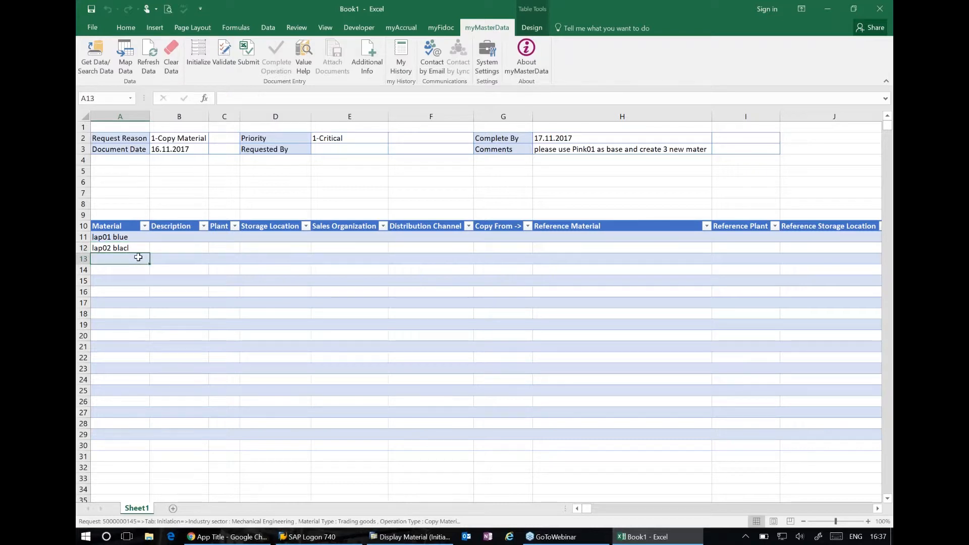
pyautogui.write('lap03')
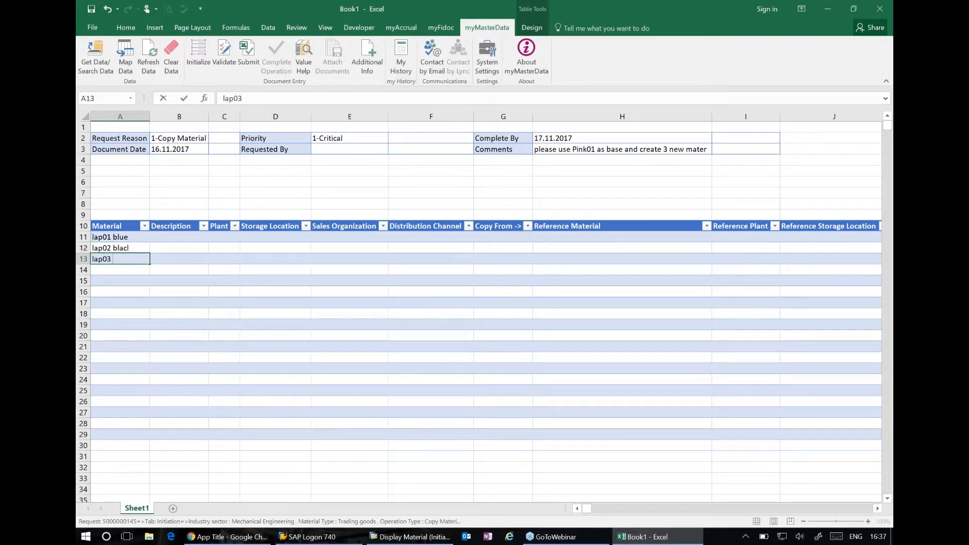
pyautogui.write(' white')
# Enter "colourl full laptop" as the description of material lap01 blue
pyautogui.click(180, 237)
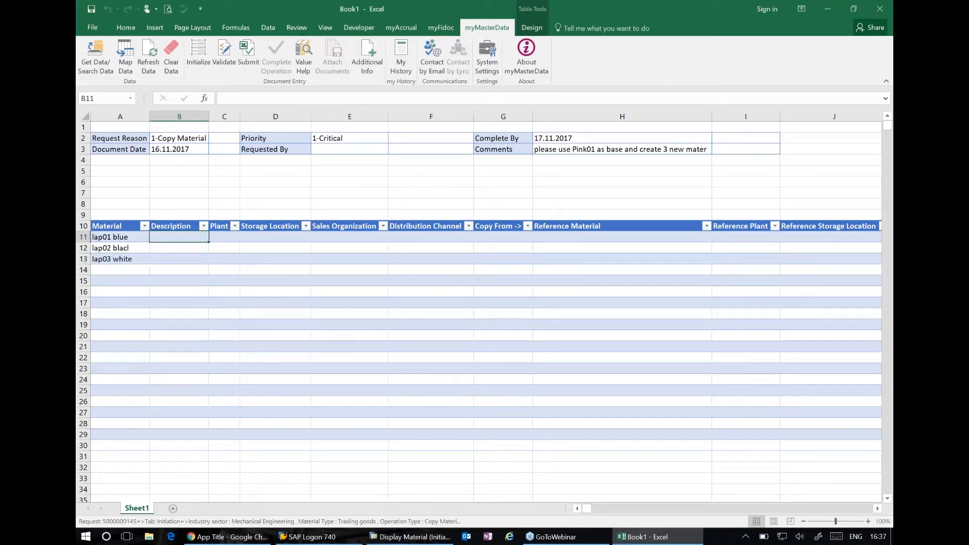
pyautogui.write('colourl f')
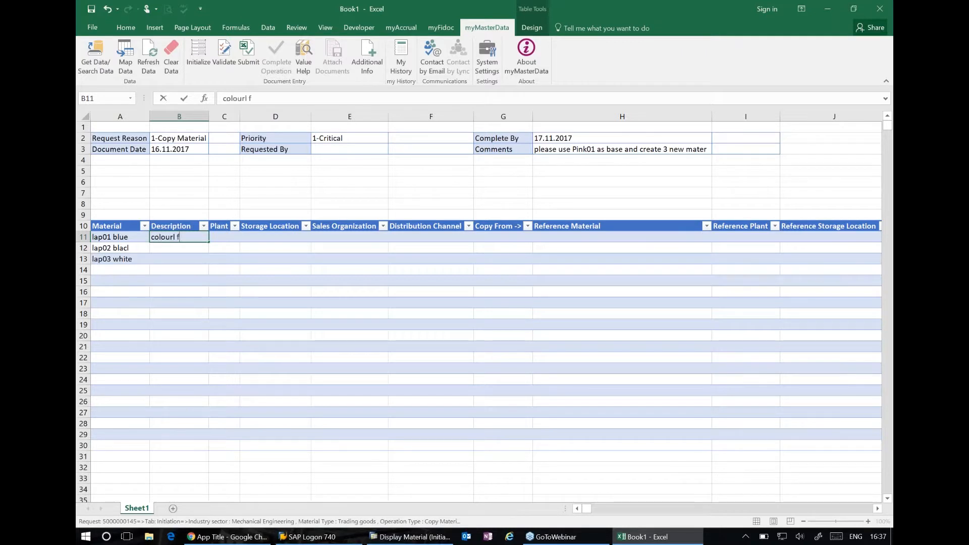
pyautogui.write('ull laptop')
pyautogui.press('Tab')
# Copy the first material's description to the other two materials in B12:B13
pyautogui.click(190, 237)
pyautogui.hotkey('ctrl', 'c')
pyautogui.press('Down')
pyautogui.hotkey('shift', 'Down')
pyautogui.press('Return')
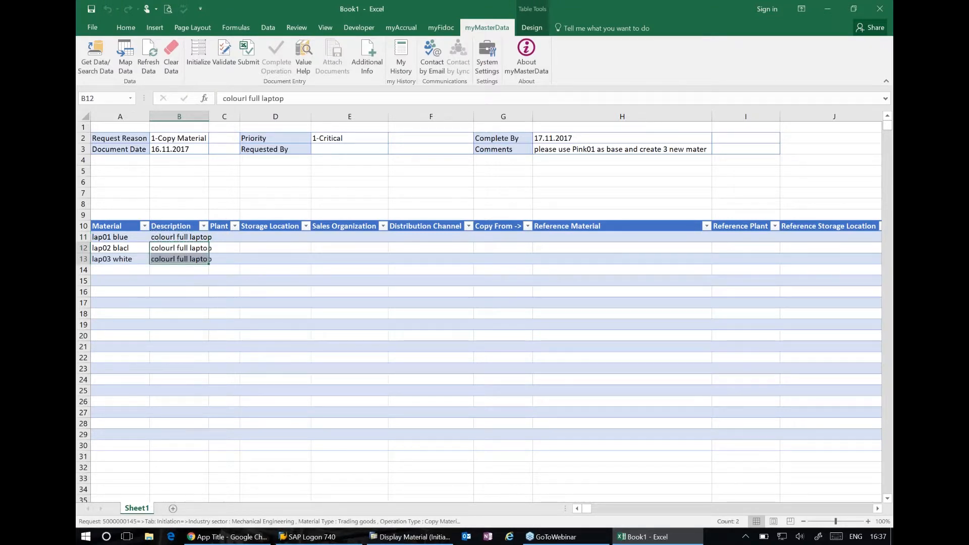
# Use Value Help to set lap01 blue's plant to 2000 (Heathrow / Hayes) and its storage location to 0001
pyautogui.click(227, 236)
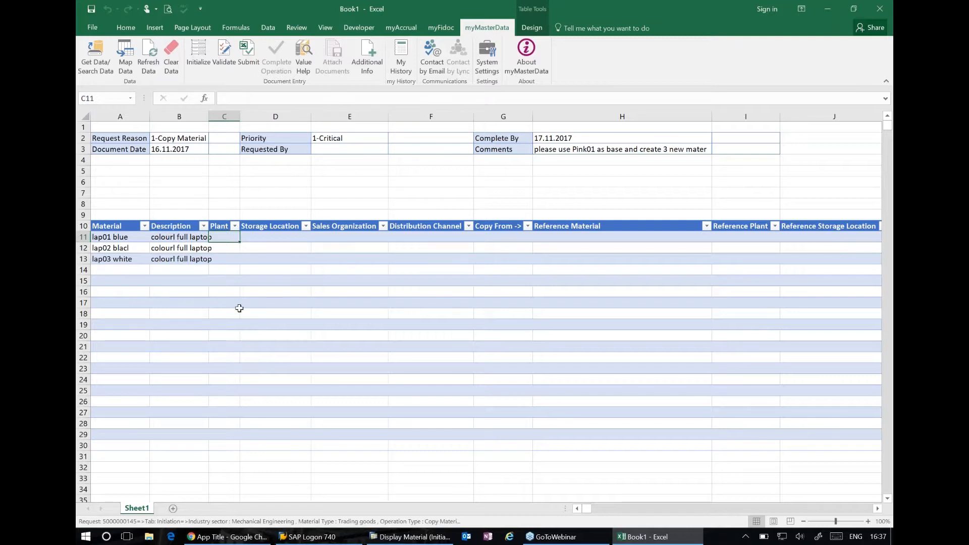
pyautogui.click(304, 53)
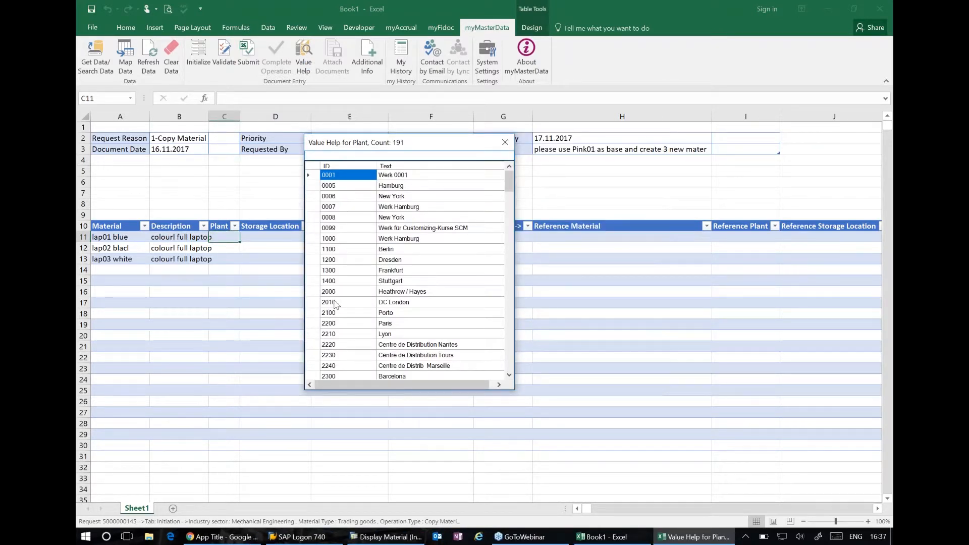
pyautogui.click(334, 292)
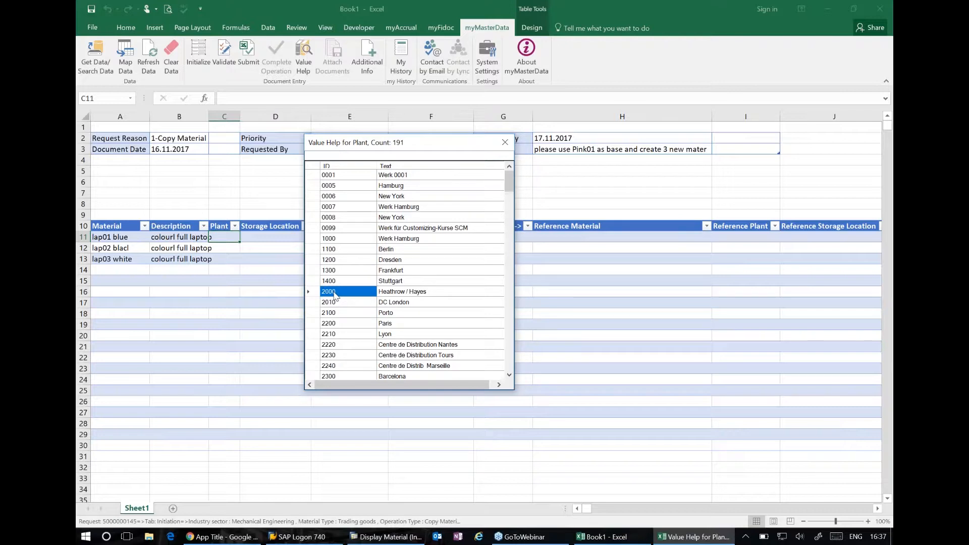
pyautogui.doubleClick(334, 292)
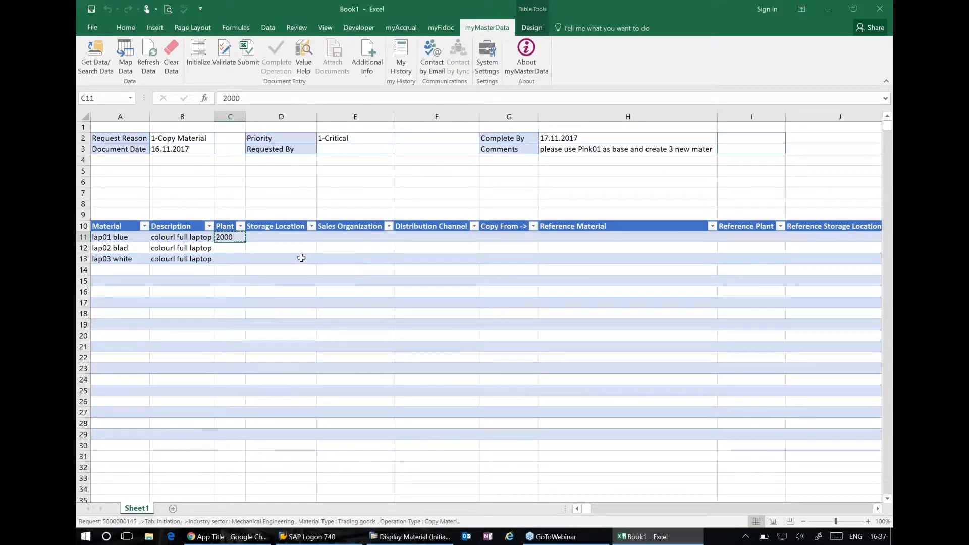
pyautogui.click(262, 237)
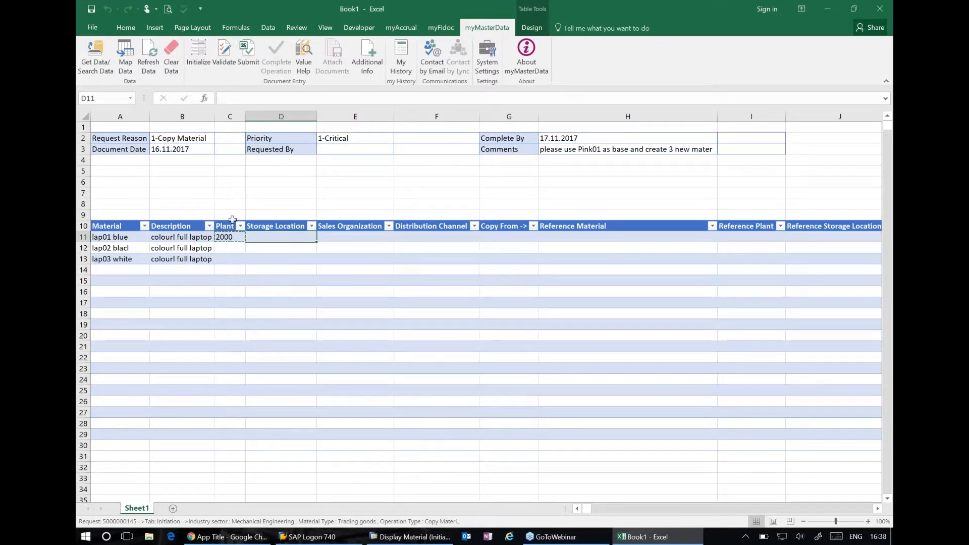
pyautogui.click(303, 62)
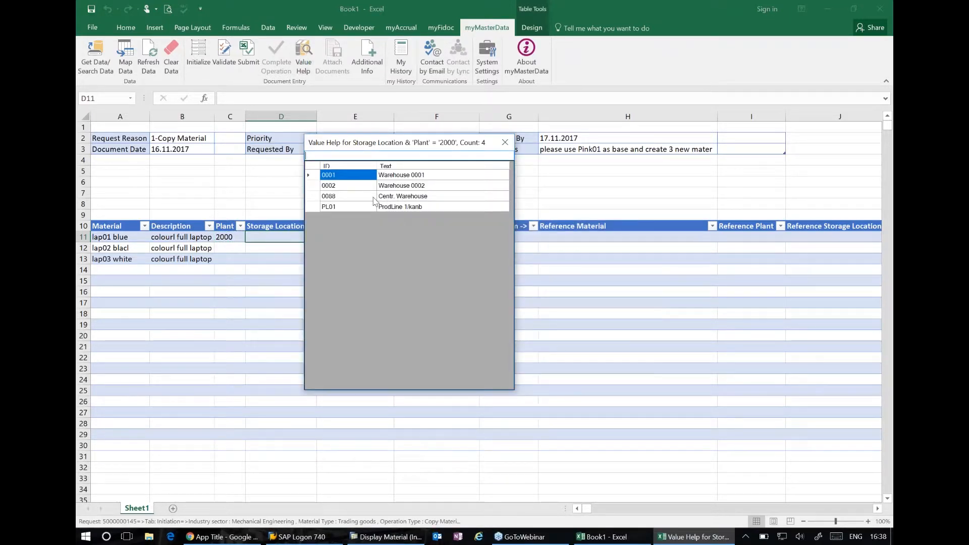
pyautogui.doubleClick(366, 176)
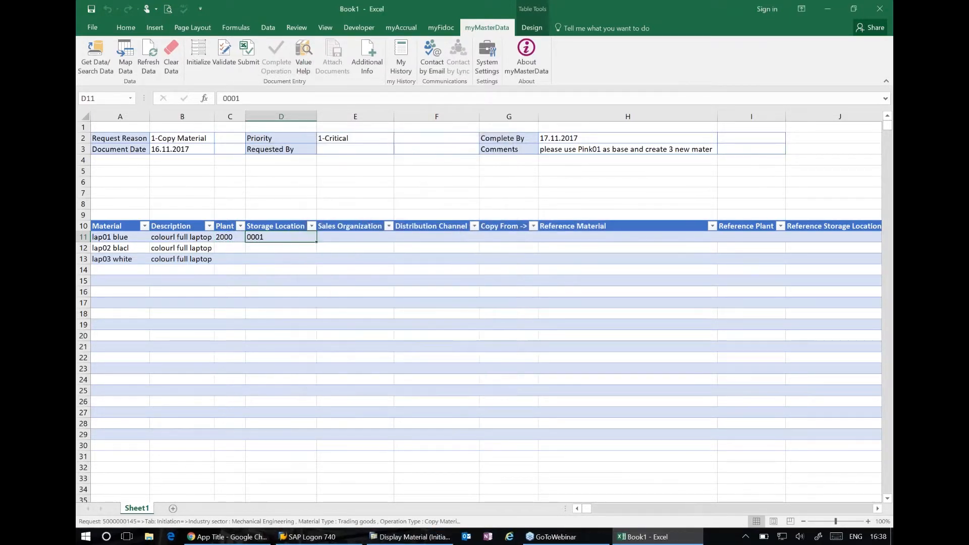
# Use Value Help to set lap01 blue's sales organization to 2000 and its distribution channel to 10 (Final customer sales)
pyautogui.click(367, 237)
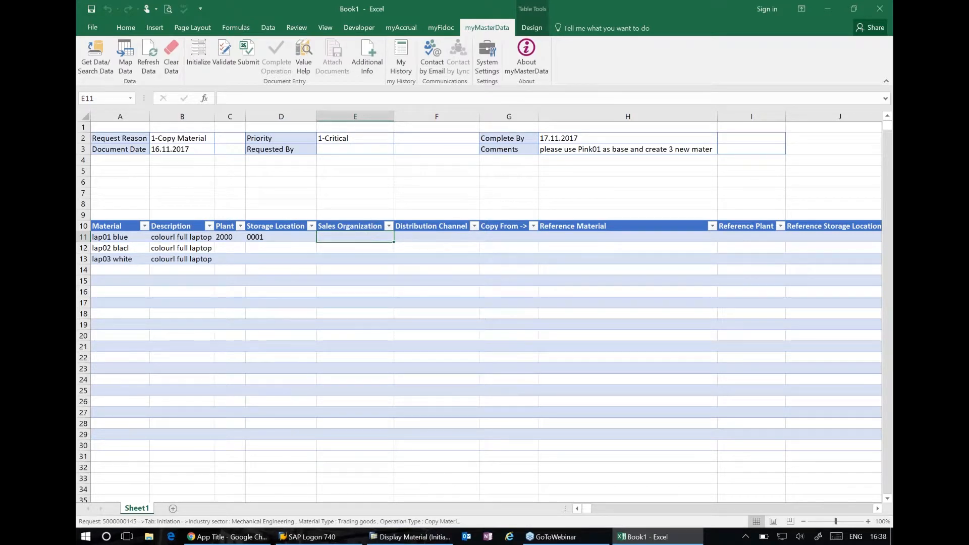
pyautogui.click(303, 57)
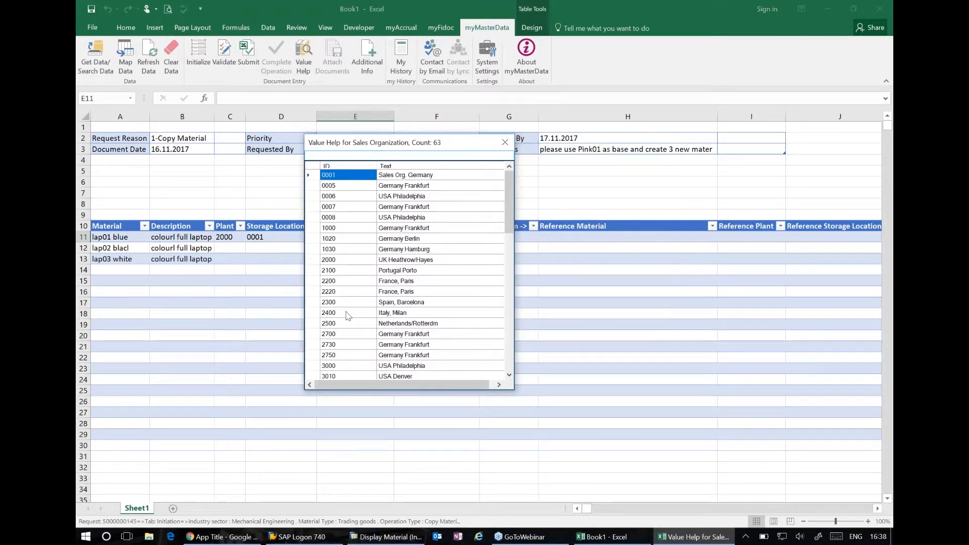
pyautogui.click(345, 262)
pyautogui.doubleClick(346, 262)
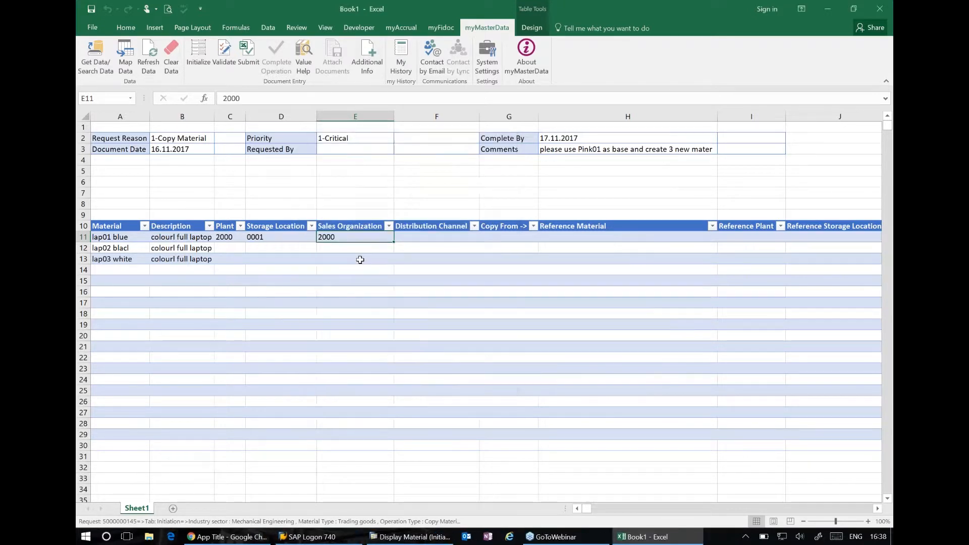
pyautogui.click(452, 236)
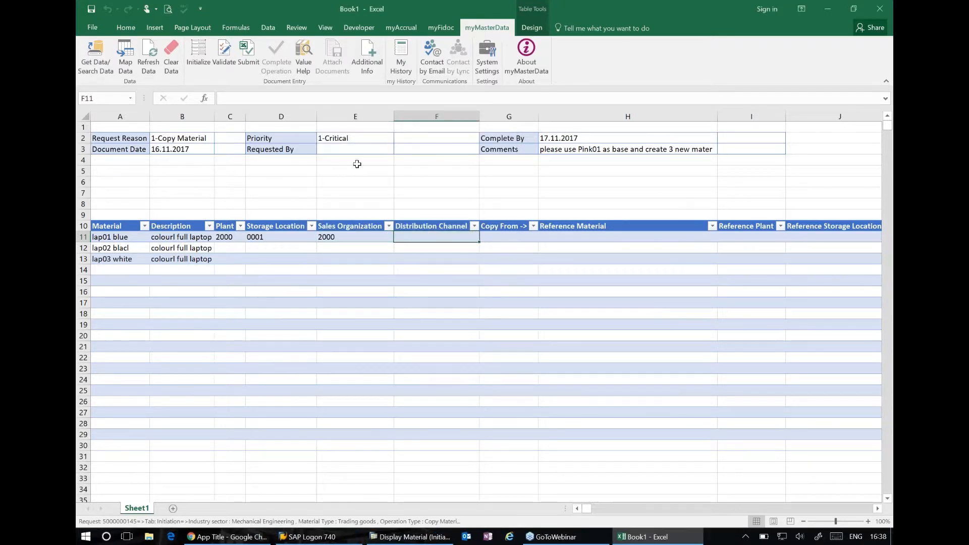
pyautogui.click(305, 56)
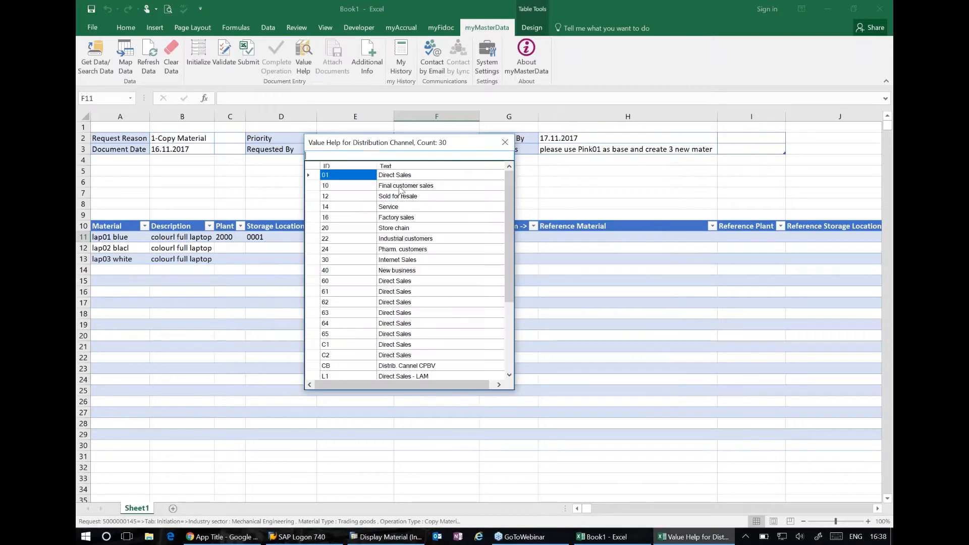
pyautogui.click(389, 189)
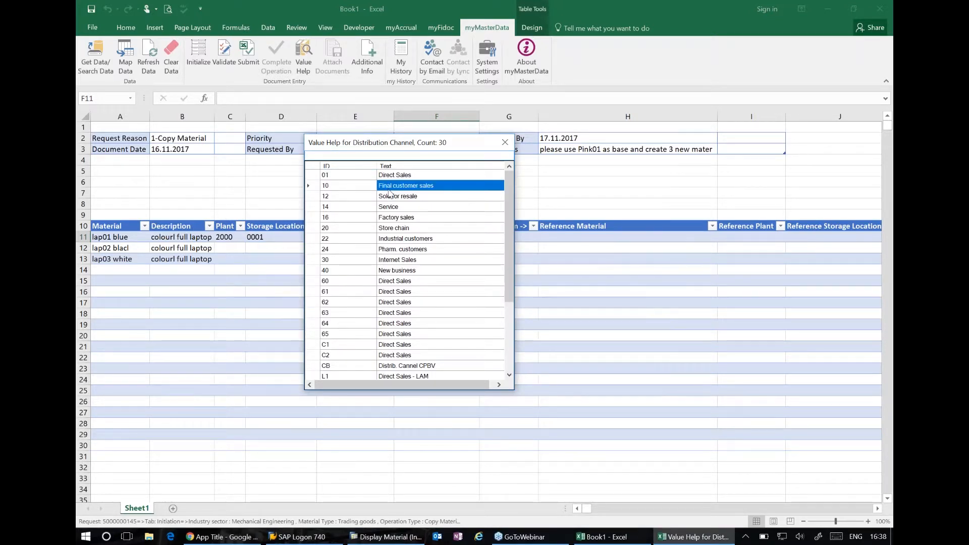
pyautogui.doubleClick(389, 186)
# Use Value Help to set lap01 blue's reference plant to 2000 (Heathrow / Hayes)
pyautogui.click(498, 239)
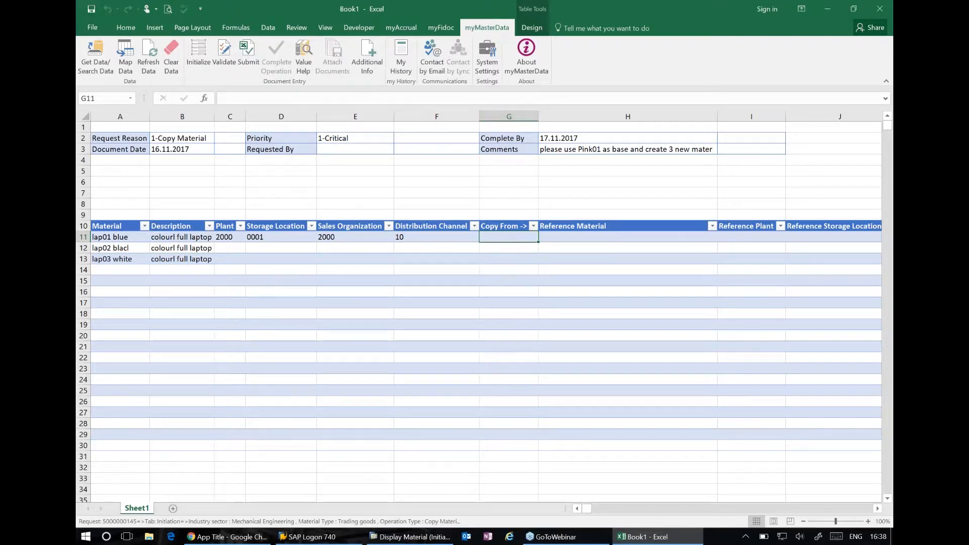
pyautogui.click(578, 237)
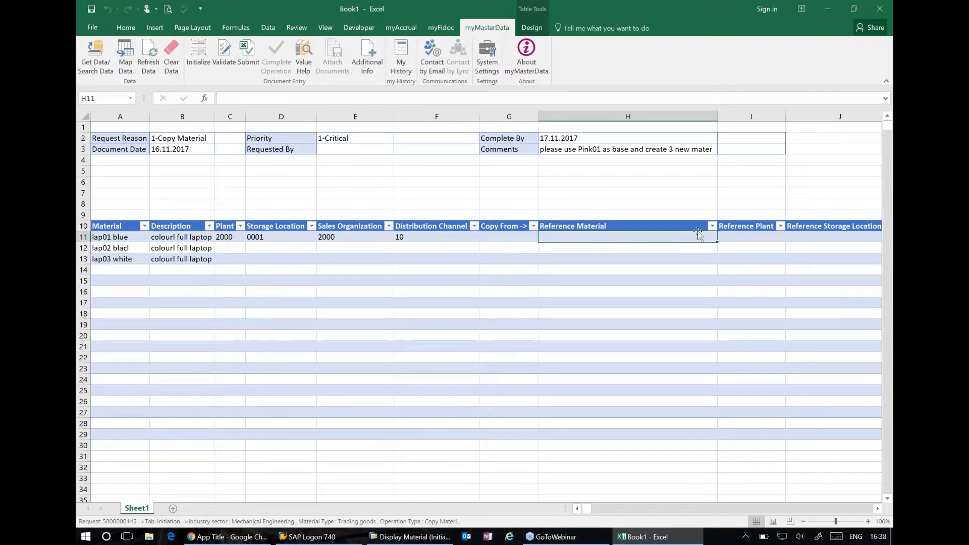
pyautogui.click(753, 235)
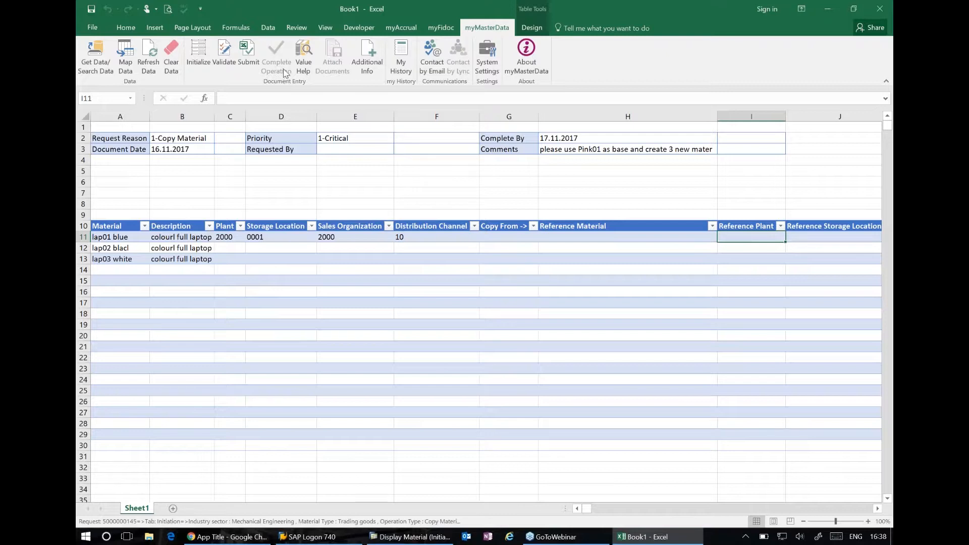
pyautogui.click(303, 56)
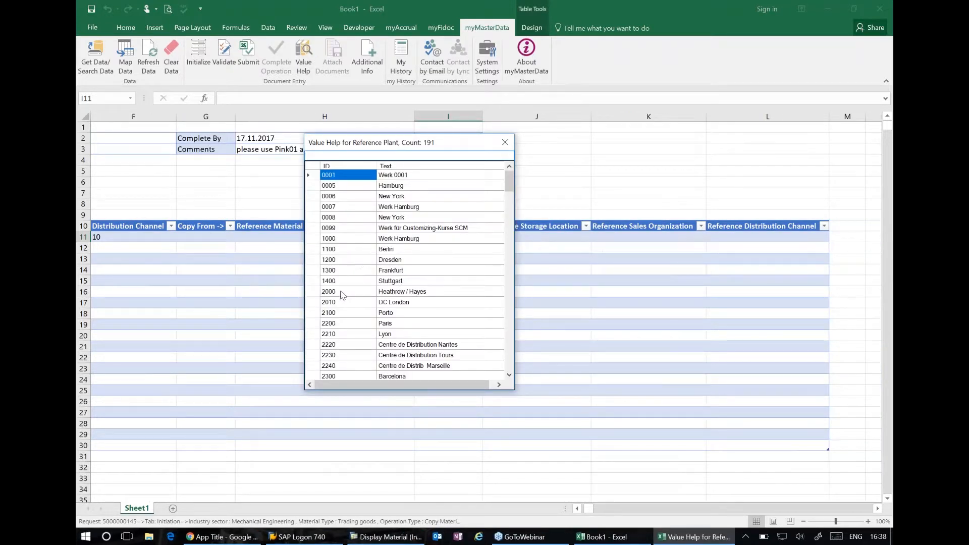
pyautogui.doubleClick(340, 292)
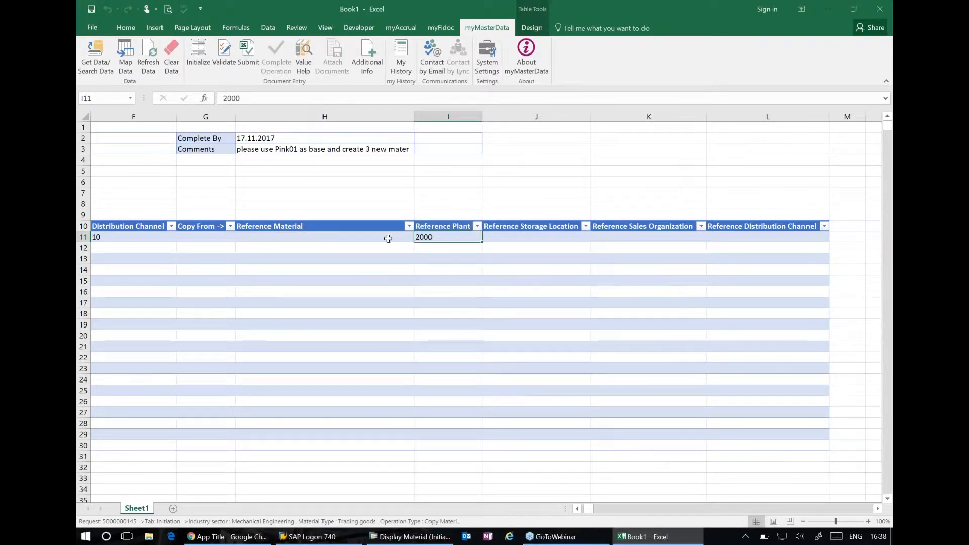
# Search materials by description pink* and plant 2000, and set PINK01 as lap01 blue's reference material
pyautogui.click(366, 238)
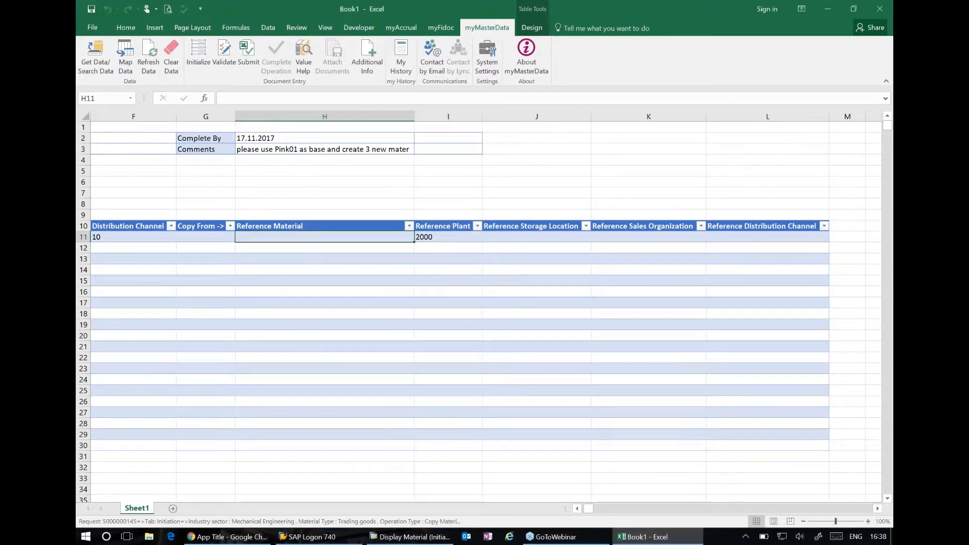
pyautogui.click(302, 56)
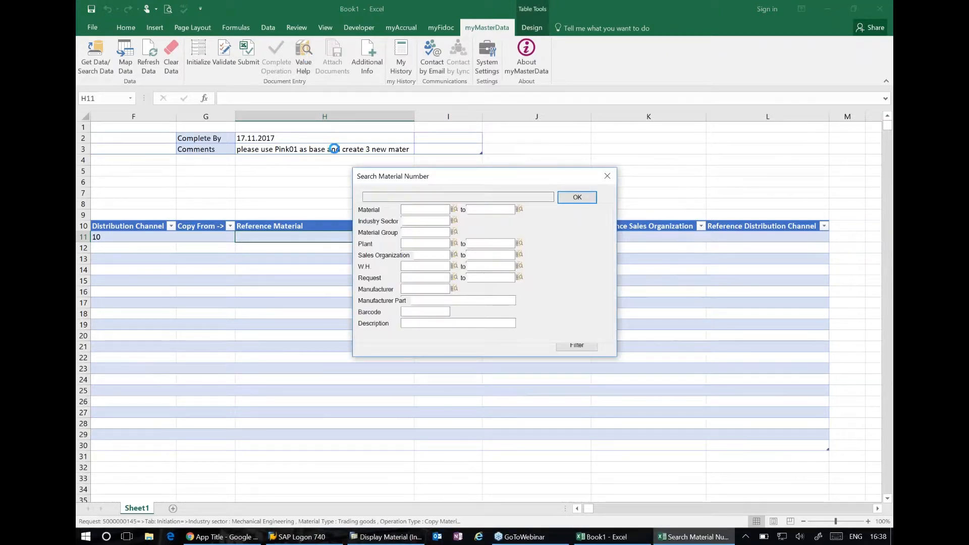
pyautogui.click(440, 325)
pyautogui.write('pink*')
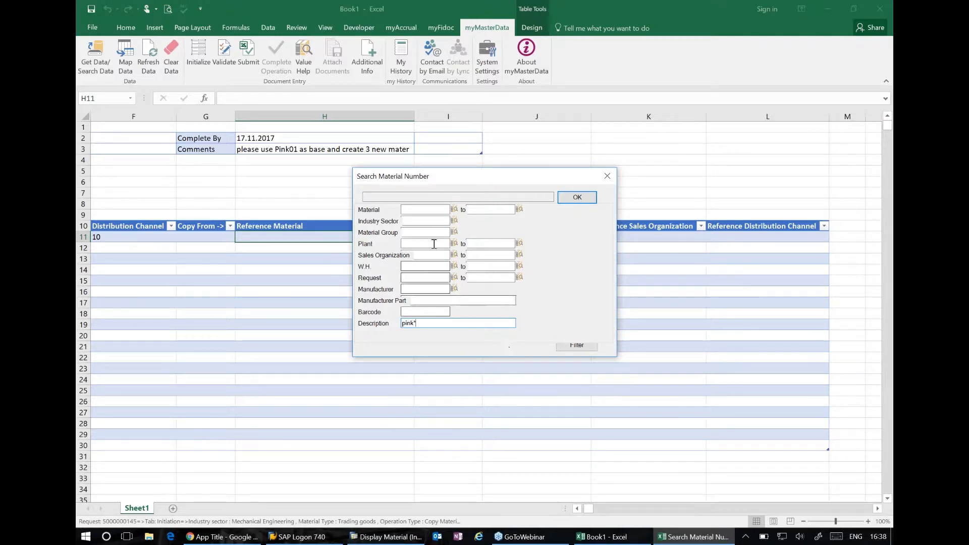
pyautogui.click(454, 244)
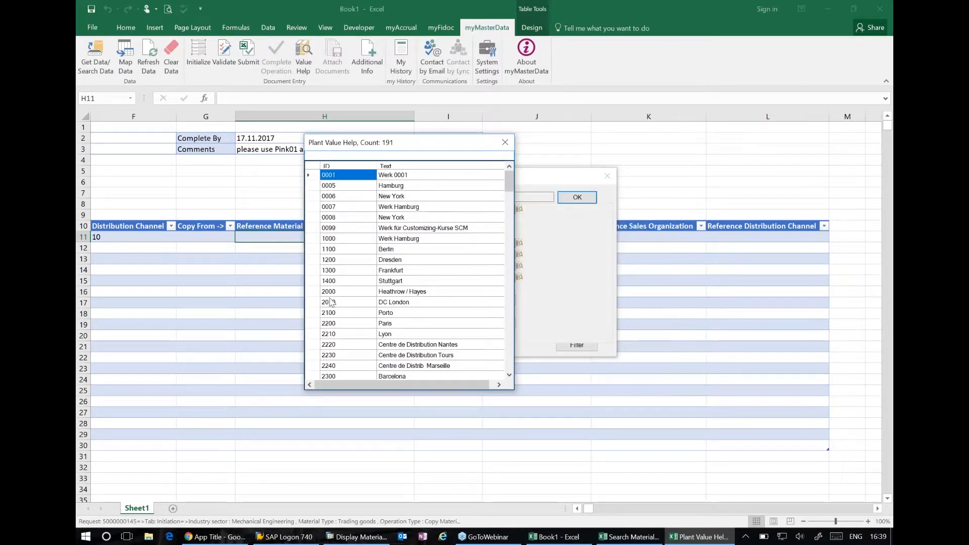
pyautogui.doubleClick(329, 291)
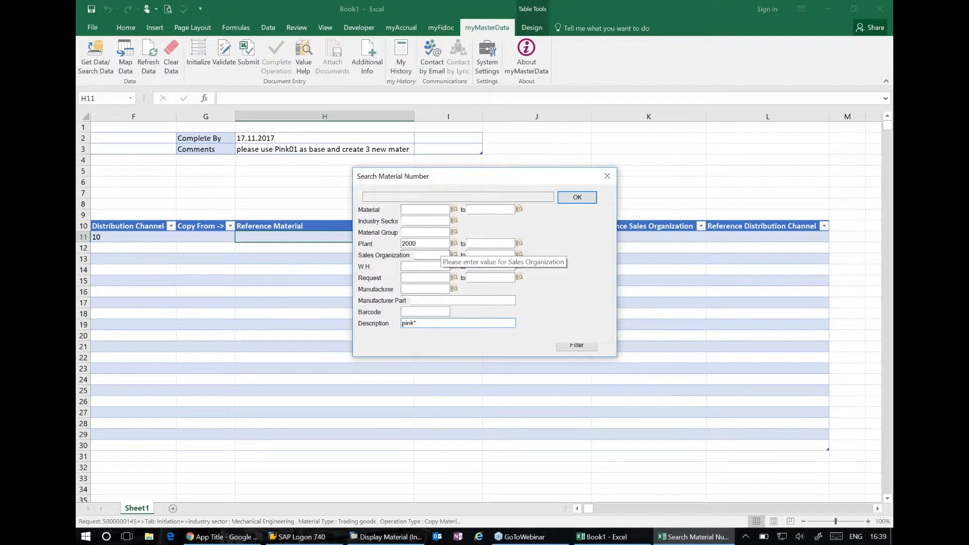
pyautogui.click(595, 347)
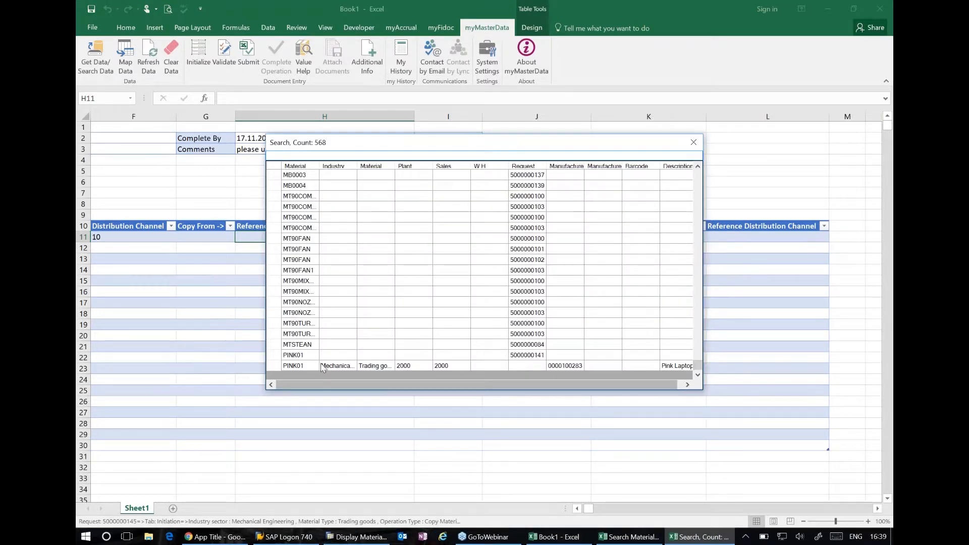
pyautogui.doubleClick(301, 364)
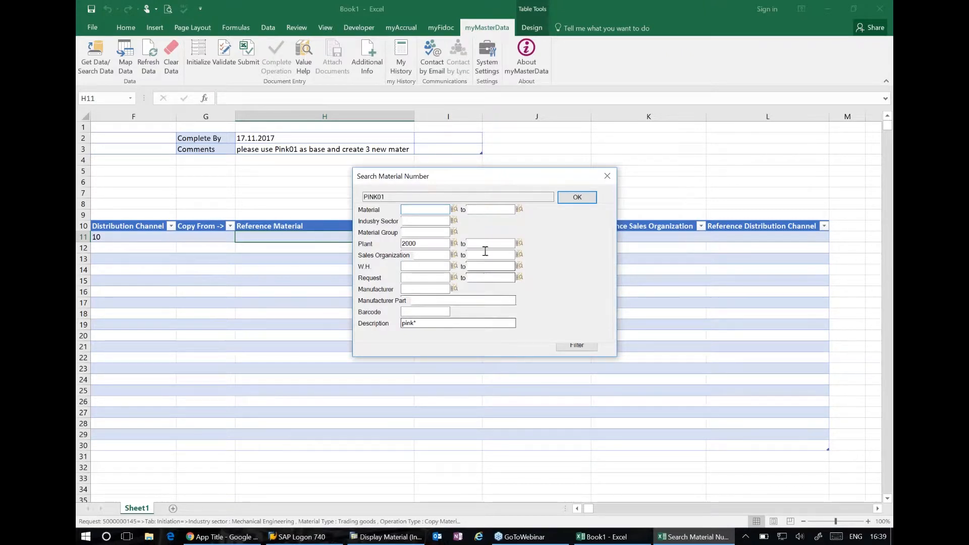
pyautogui.click(580, 200)
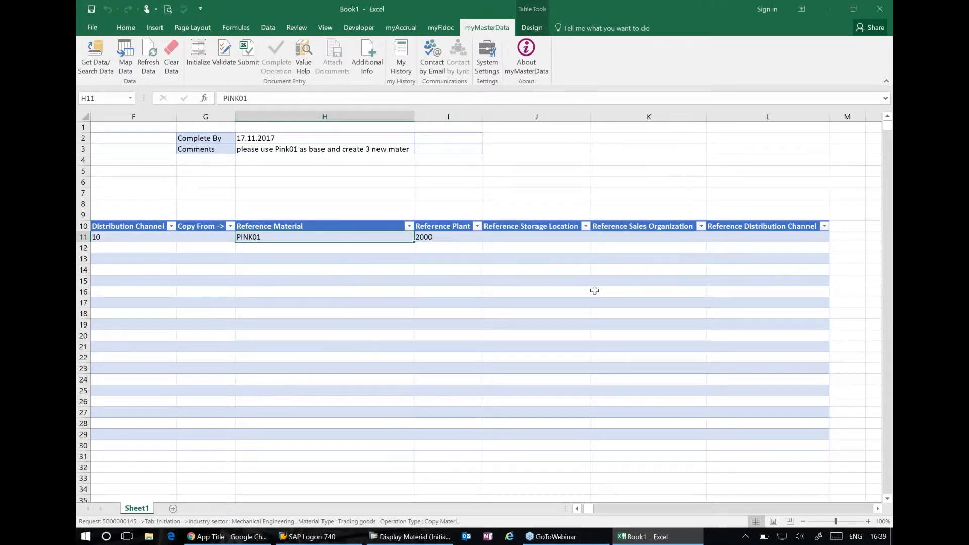
# Use Value Help to set lap01 blue's reference storage location to 0001 (Warehouse 0001)
pyautogui.click(558, 235)
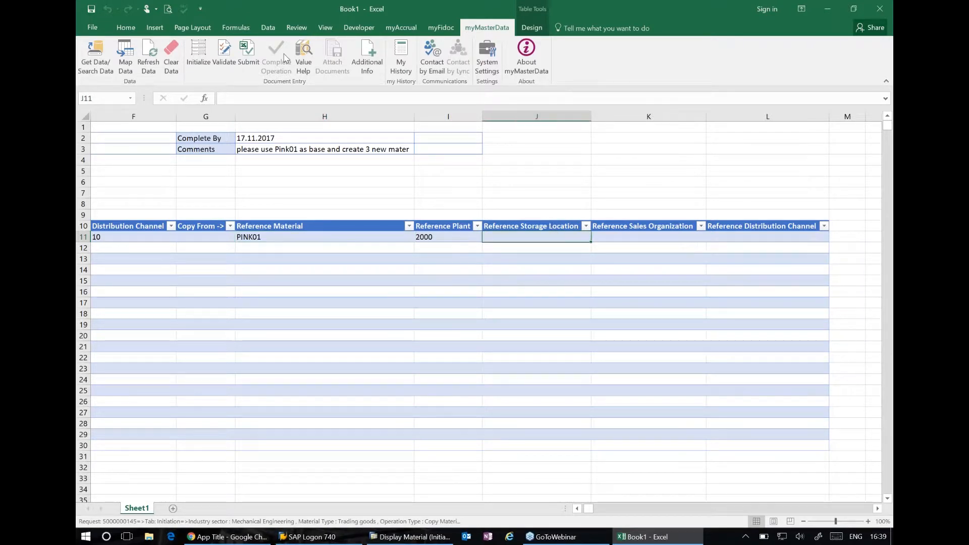
pyautogui.click(303, 56)
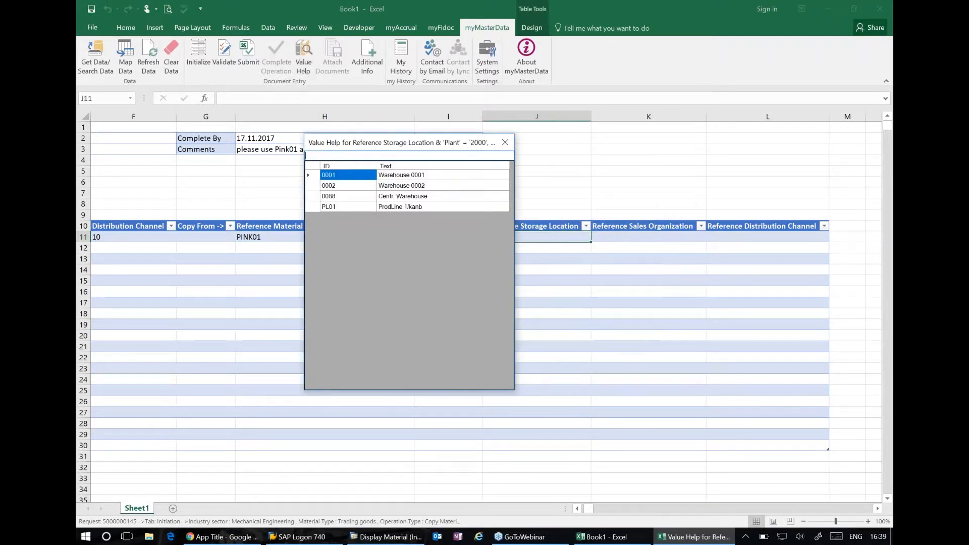
pyautogui.doubleClick(355, 180)
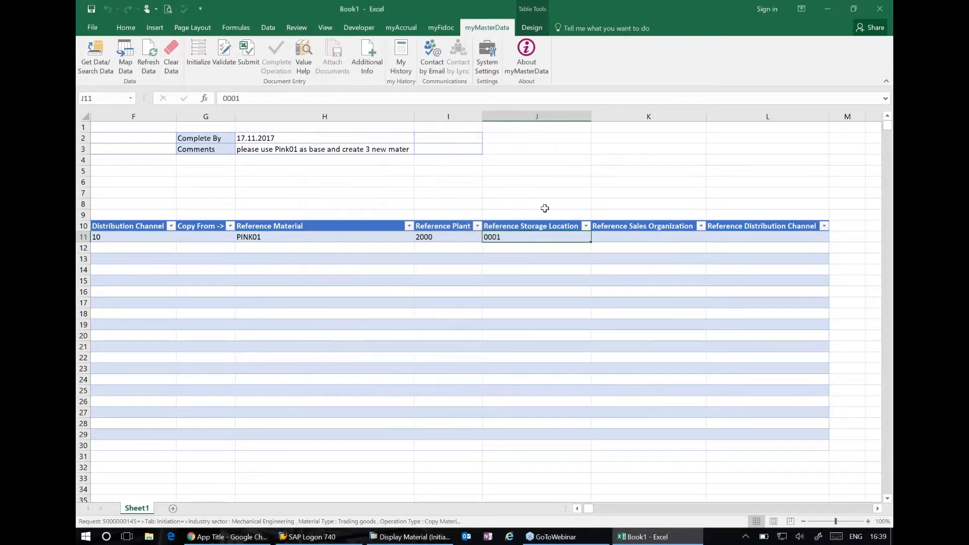
# Use Value Help to set lap01 blue's reference sales organization to 2000 and its reference distribution channel to 10 (Final customer sales)
pyautogui.click(651, 234)
pyautogui.click(303, 56)
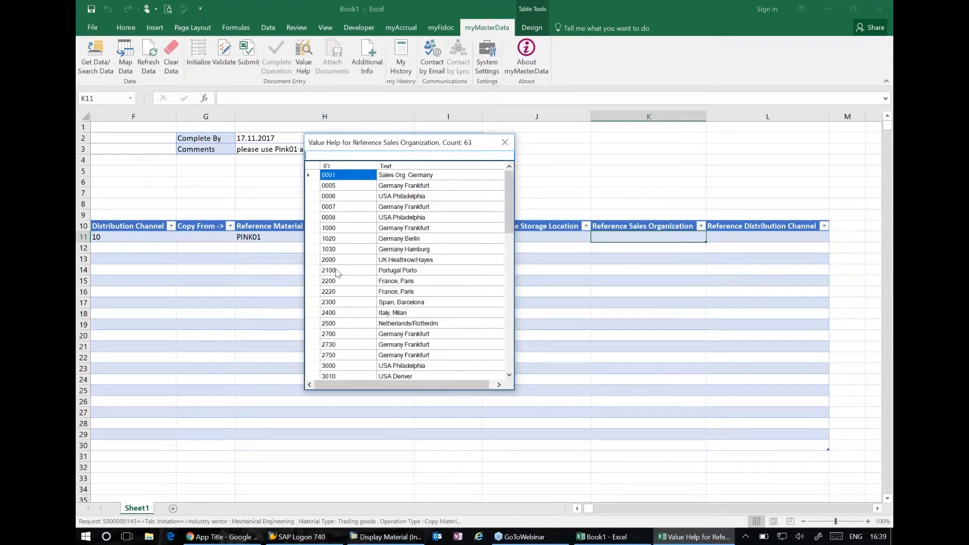
pyautogui.click(333, 259)
pyautogui.doubleClick(333, 260)
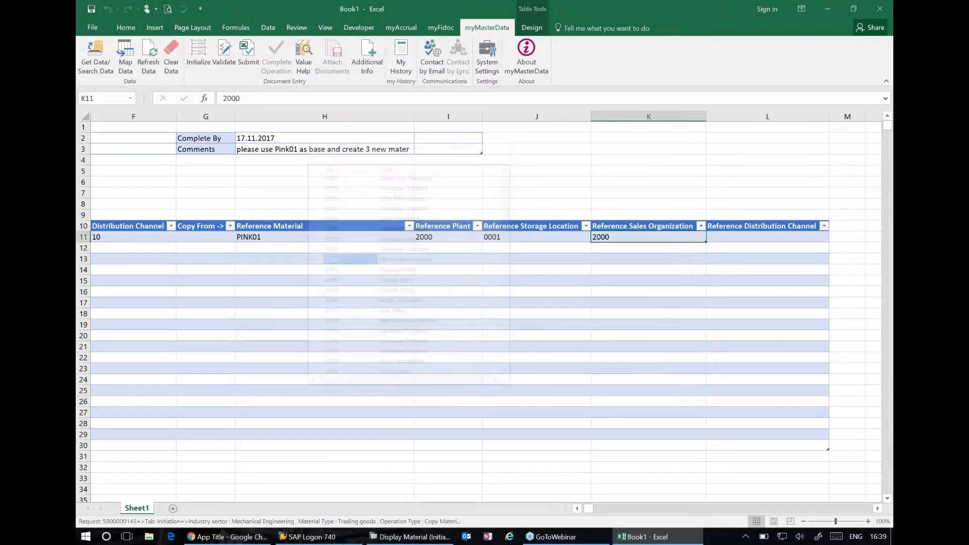
pyautogui.click(761, 239)
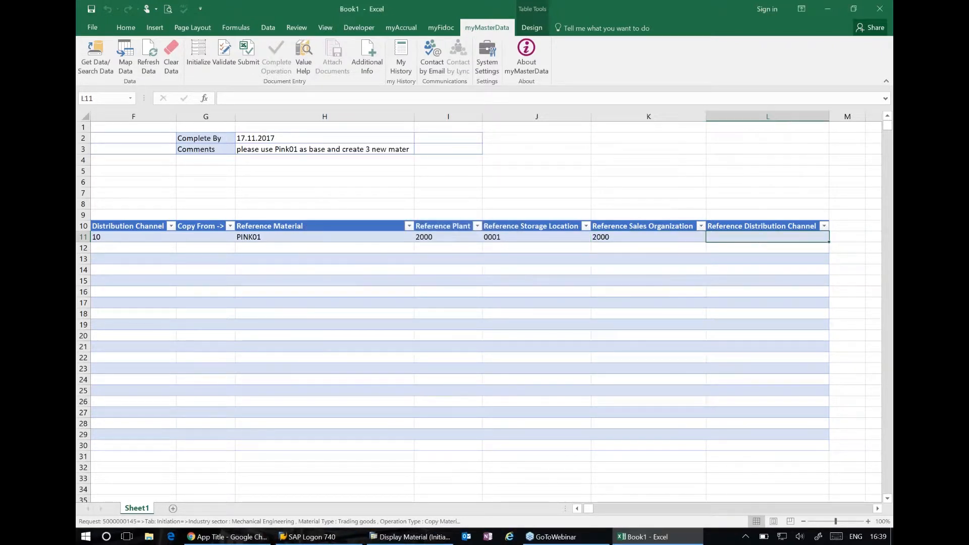
pyautogui.click(303, 57)
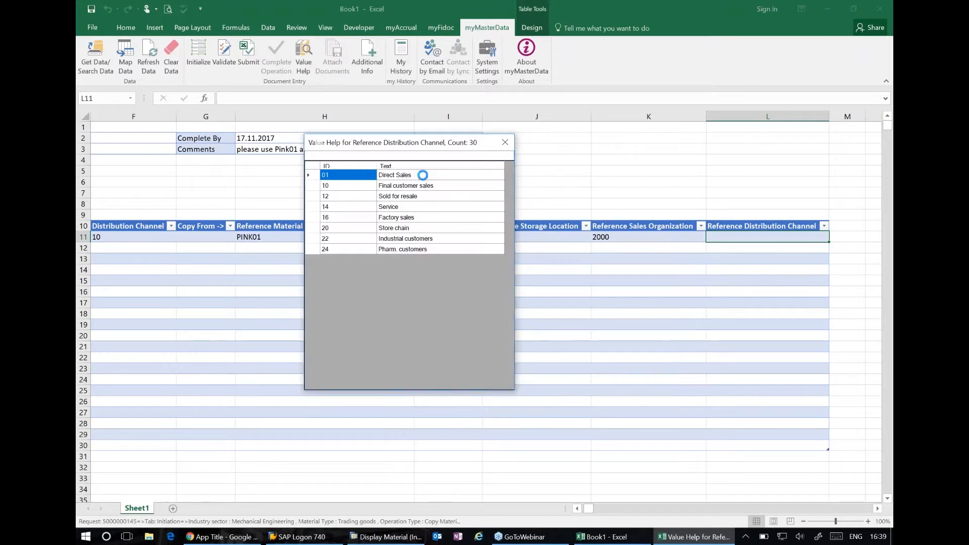
pyautogui.click(391, 188)
pyautogui.doubleClick(391, 186)
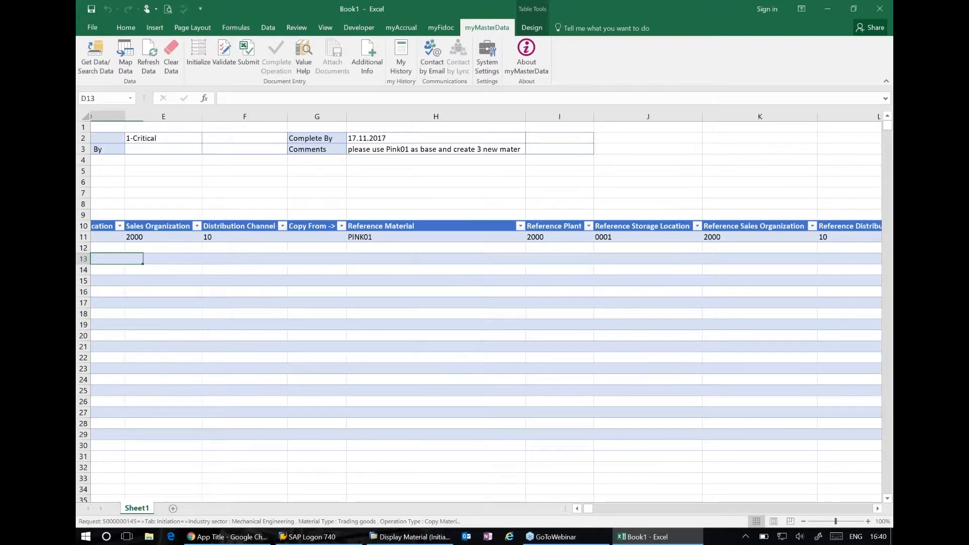
# Copy lap01 blue's plant, sales and reference values in C11:L11 to the other two materials in rows 12 and 13
pyautogui.moveTo(227, 237); pyautogui.dragTo(804, 240)
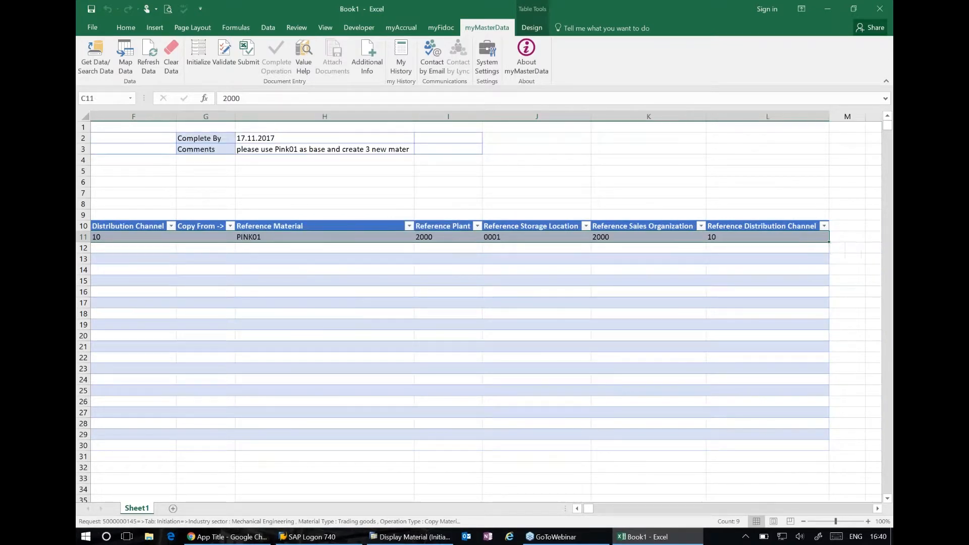
pyautogui.hotkey('ctrl', 'c')
pyautogui.press('Down')
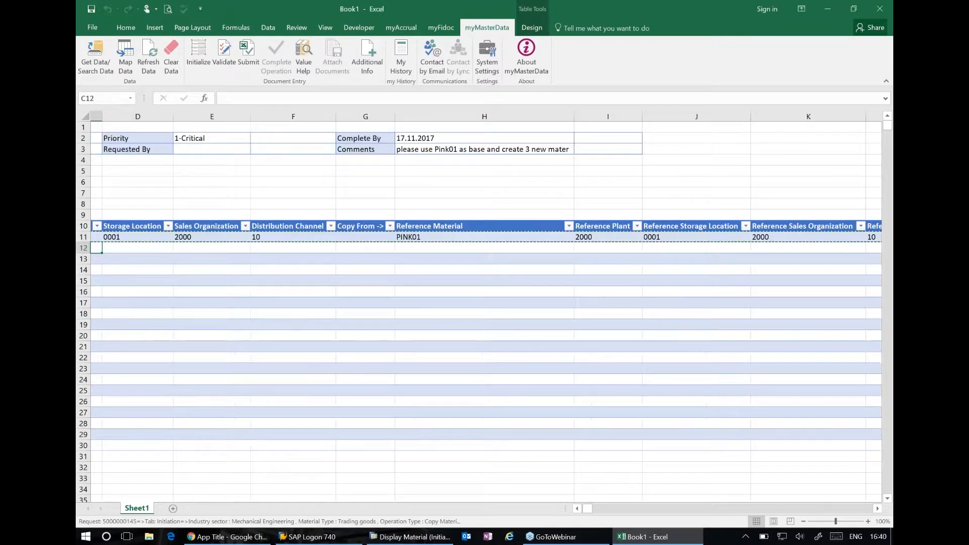
pyautogui.hotkey('shift', 'Down')
pyautogui.hotkey('ctrl', 'v')
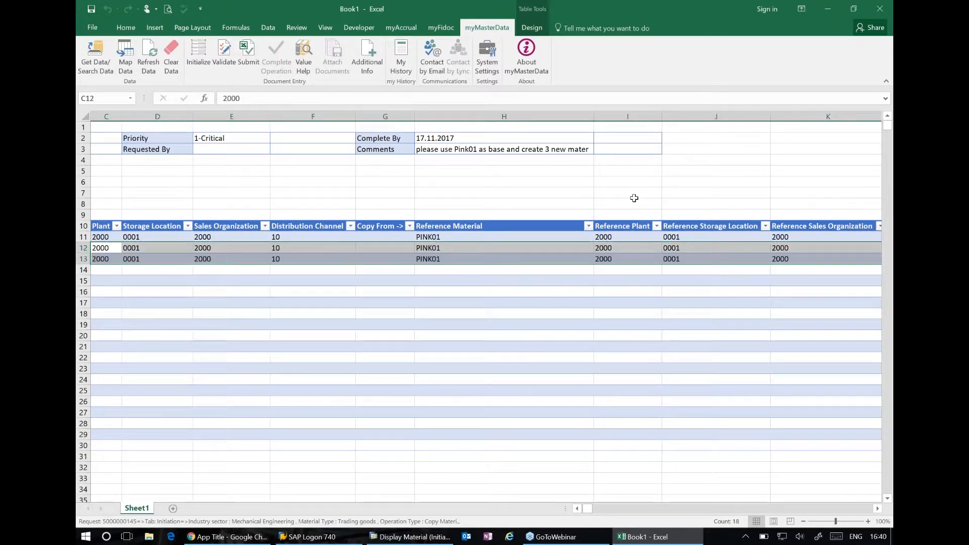
# Correct the material name in A12 to "lap02 black" and submit the copy request data
pyautogui.press('Home')
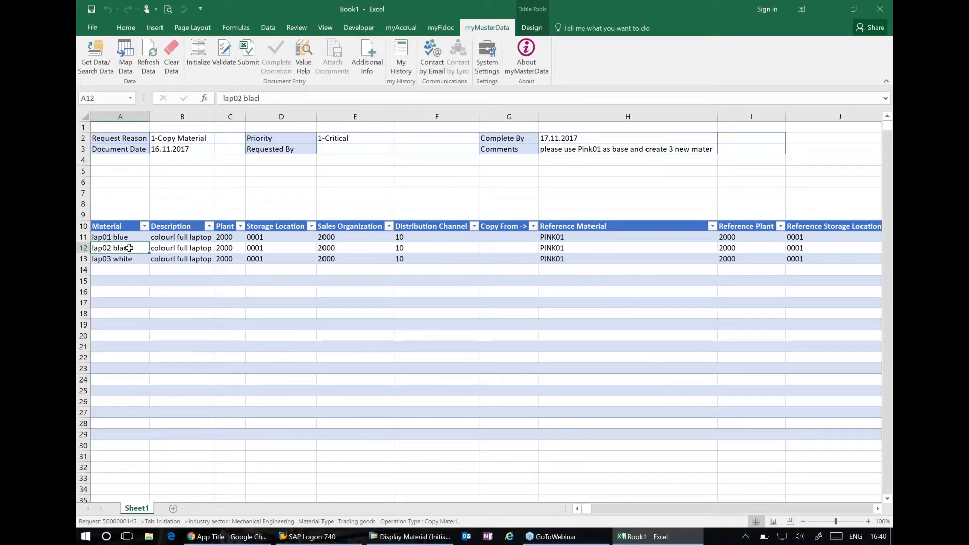
pyautogui.click(282, 99)
pyautogui.press('BackSpace')
pyautogui.write('k')
pyautogui.press('Return')
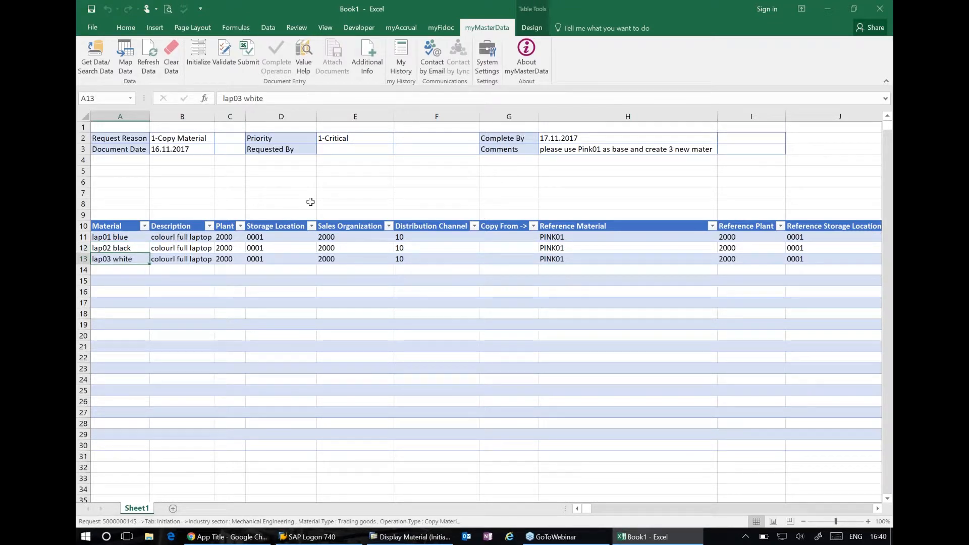
pyautogui.click(248, 51)
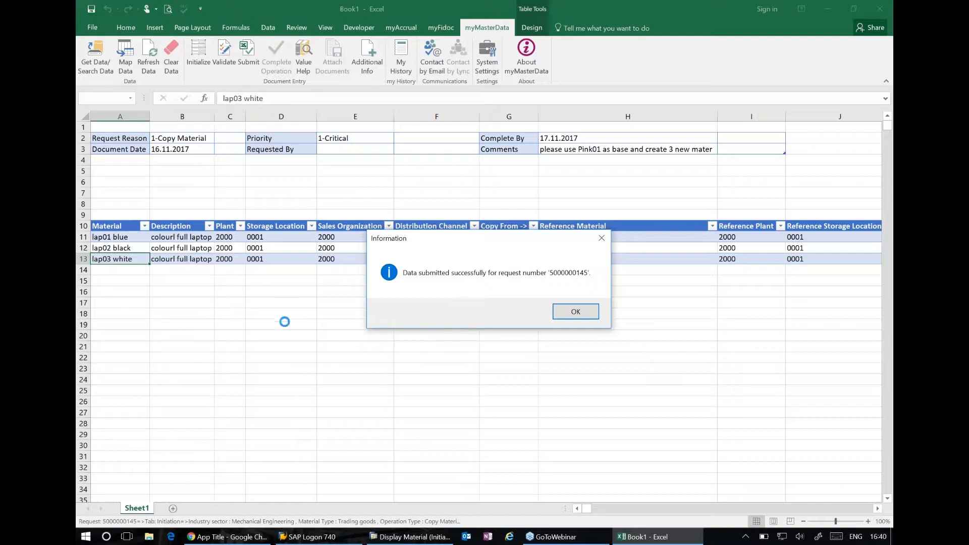
pyautogui.click(563, 320)
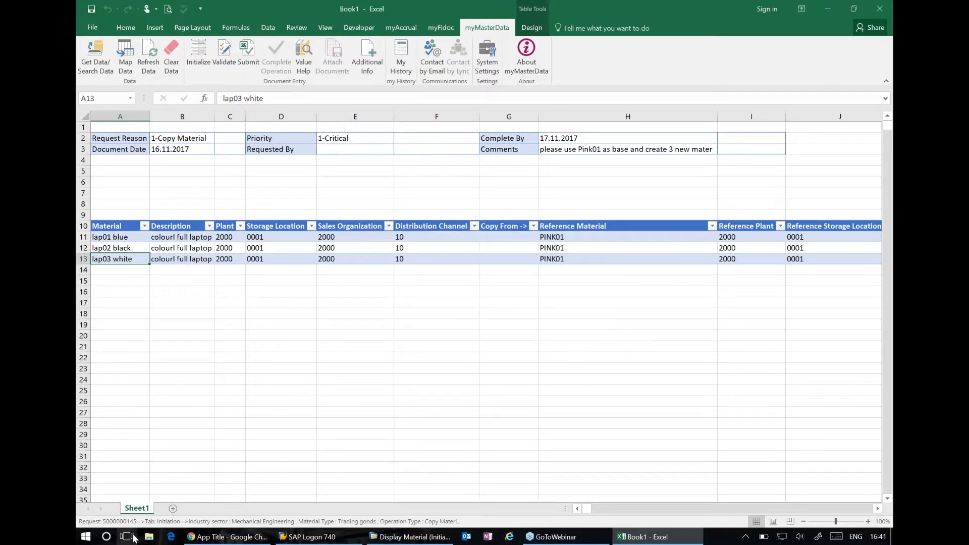
# Add a new worksheet and retrieve the submitted copy request's dashboard into it by request number, allowing the sheet to be overwritten
pyautogui.click(174, 508)
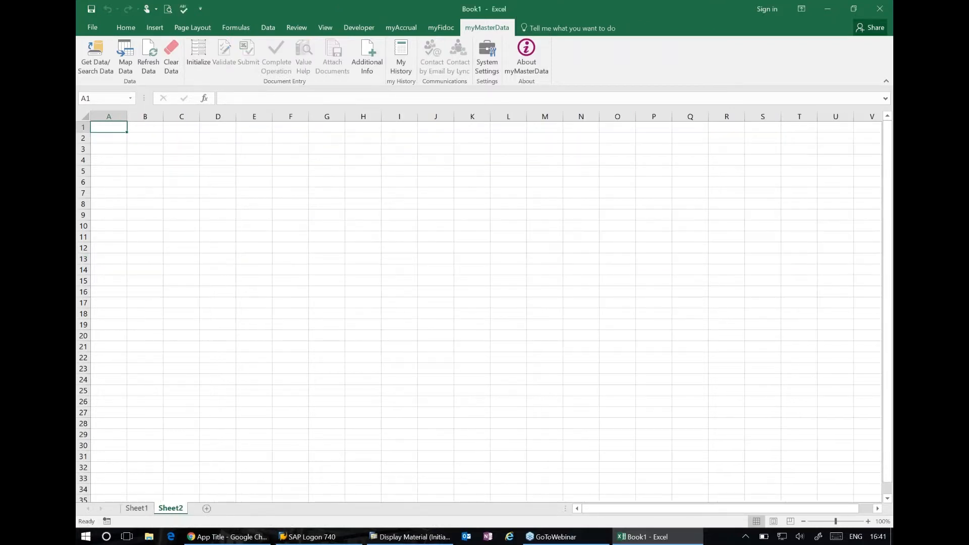
pyautogui.click(100, 57)
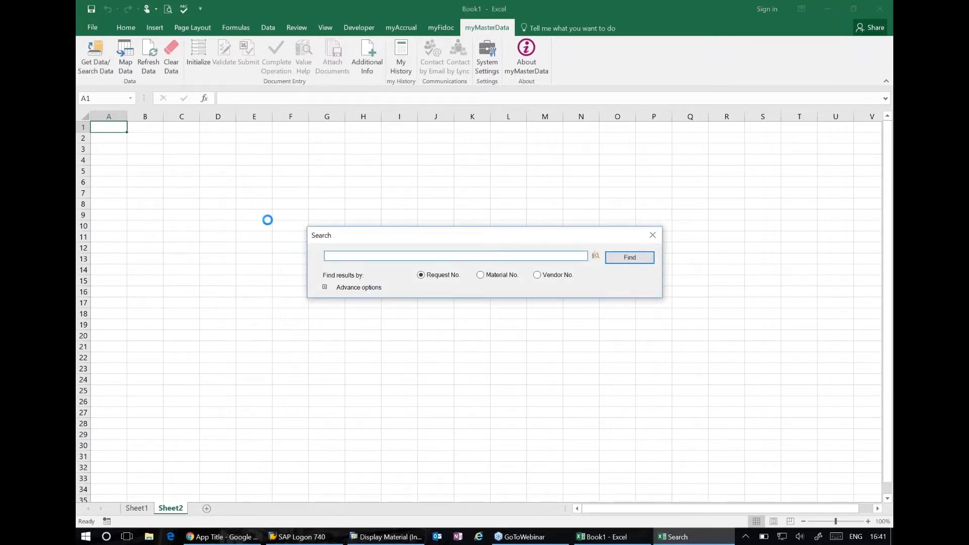
pyautogui.write('50000000')
pyautogui.press('BackSpace')
pyautogui.write('145')
pyautogui.press('Return')
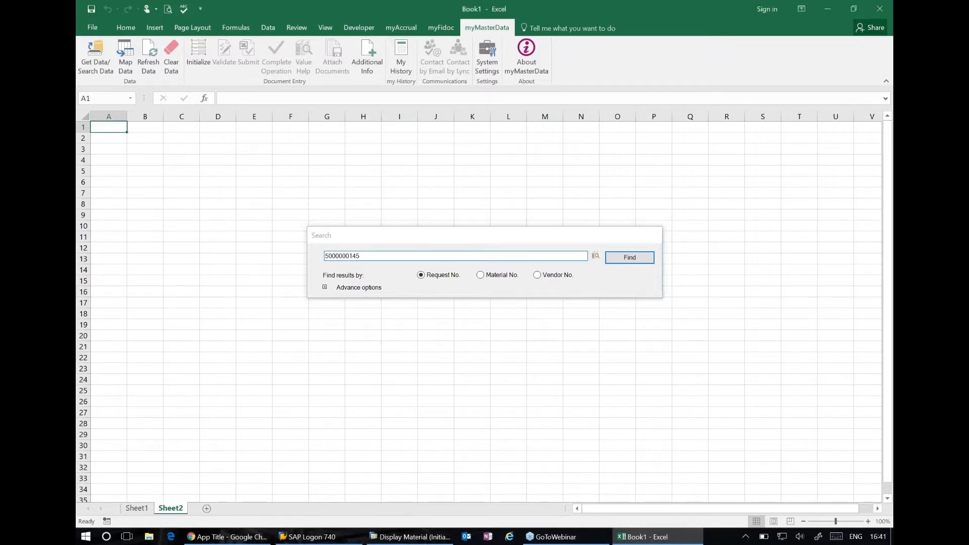
pyautogui.click(430, 265)
pyautogui.click(473, 327)
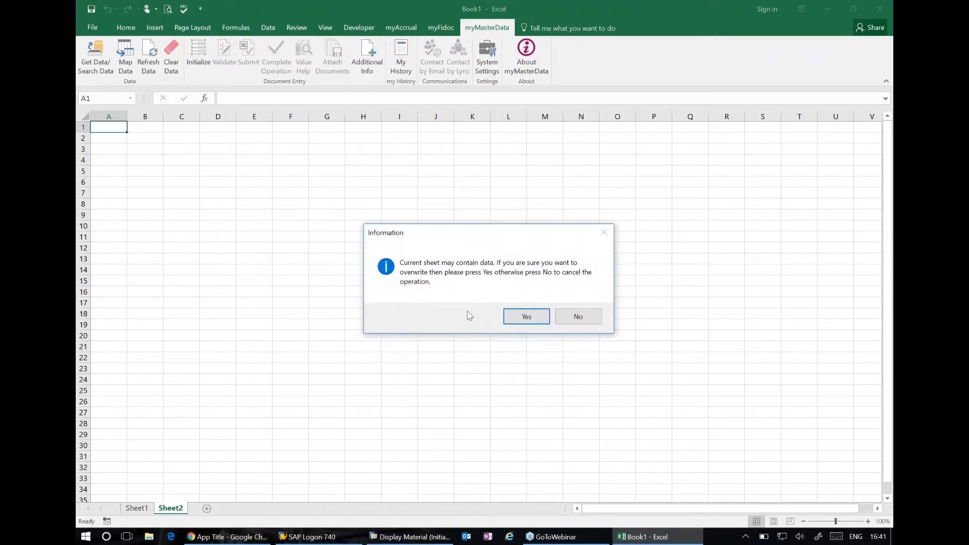
pyautogui.click(525, 316)
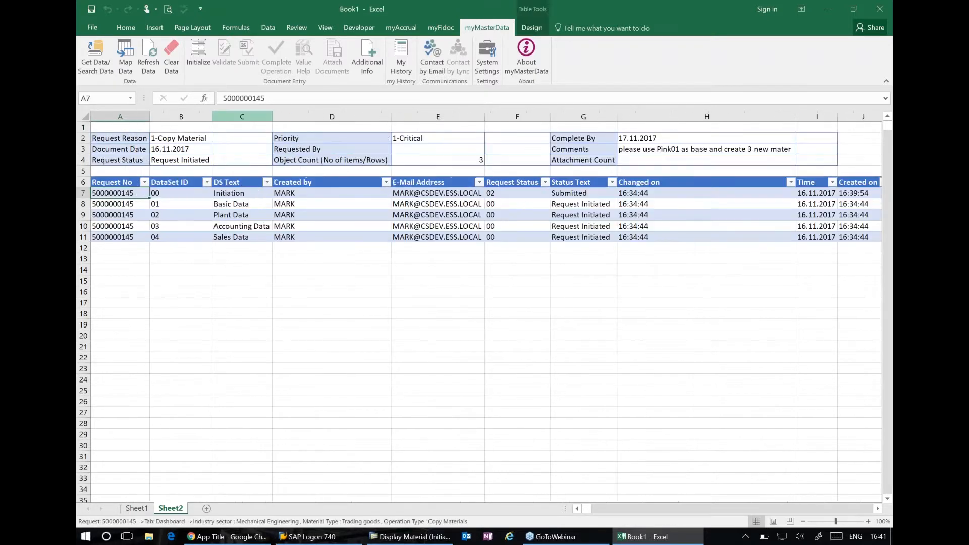
pyautogui.click(244, 192)
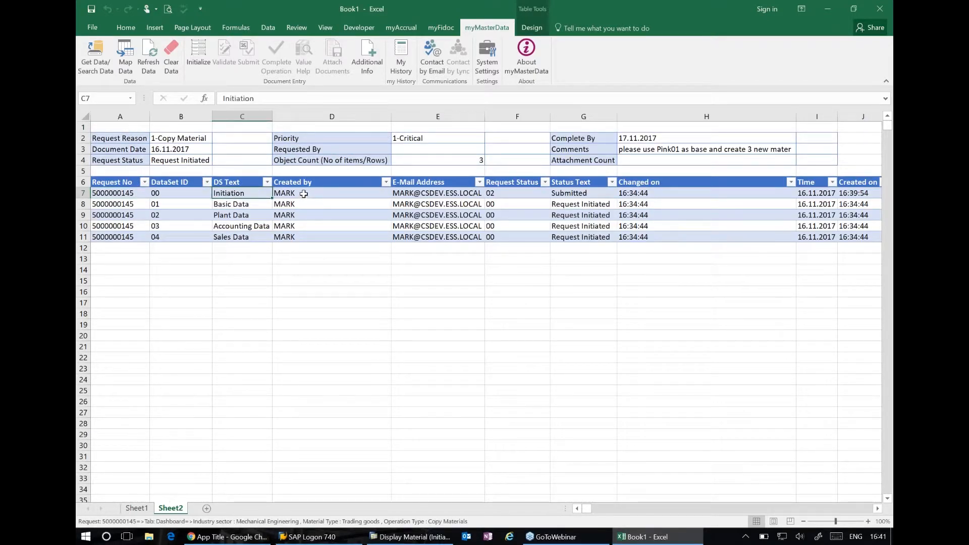
# Map the request's Basic Data to Sheet1, allowing the sheet's existing contents to be overwritten
pyautogui.click(304, 193)
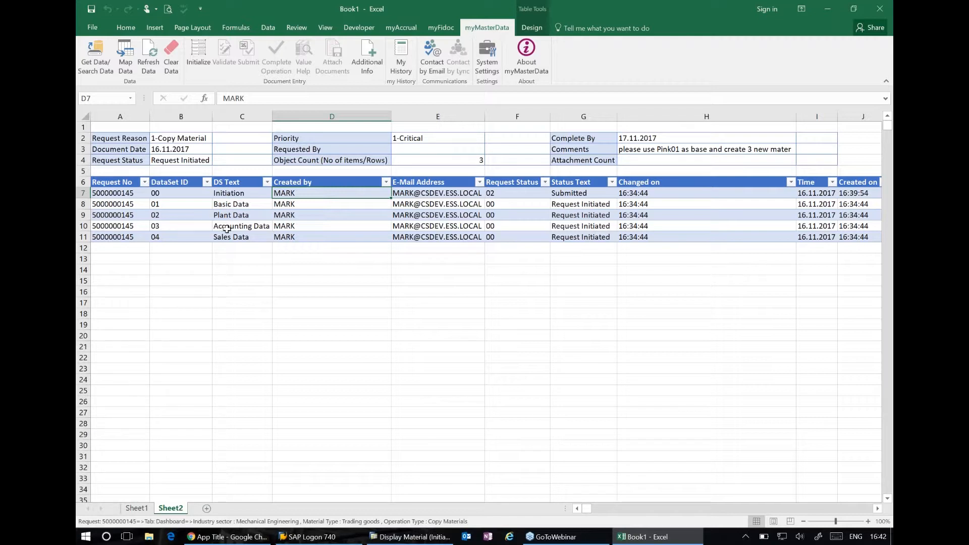
pyautogui.click(137, 508)
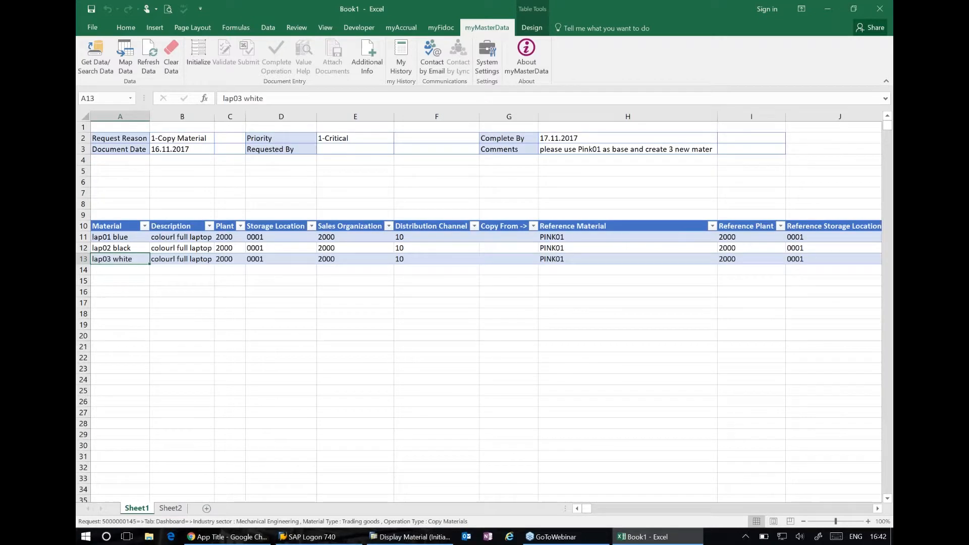
pyautogui.click(126, 56)
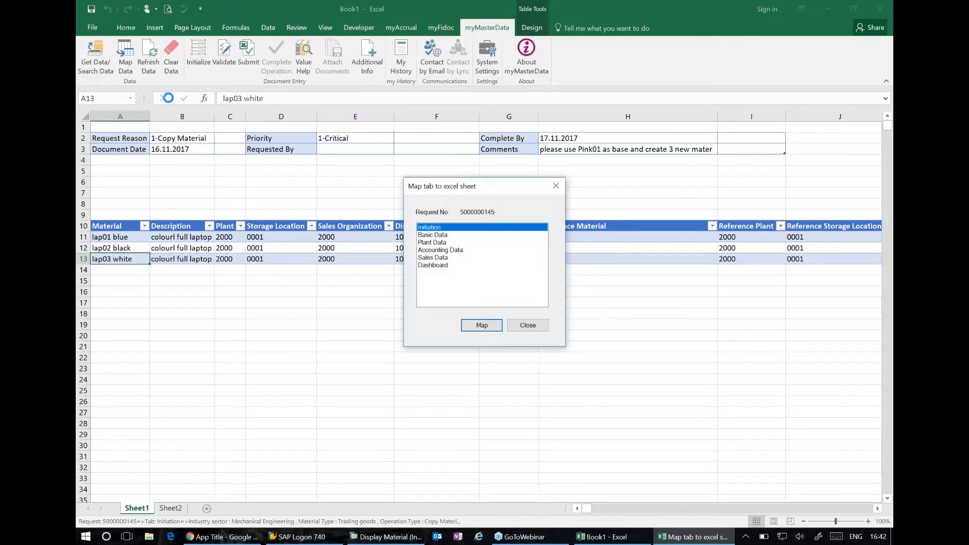
pyautogui.click(430, 235)
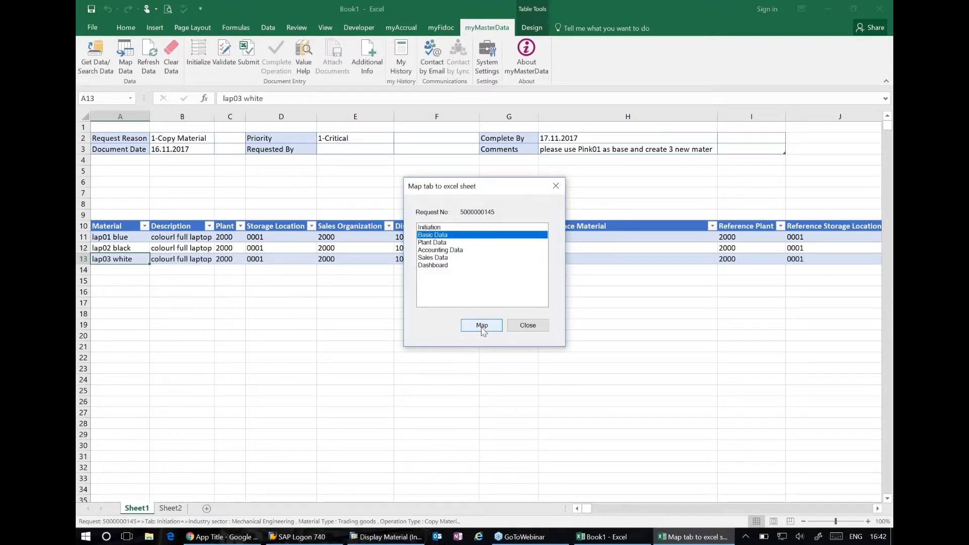
pyautogui.click(482, 326)
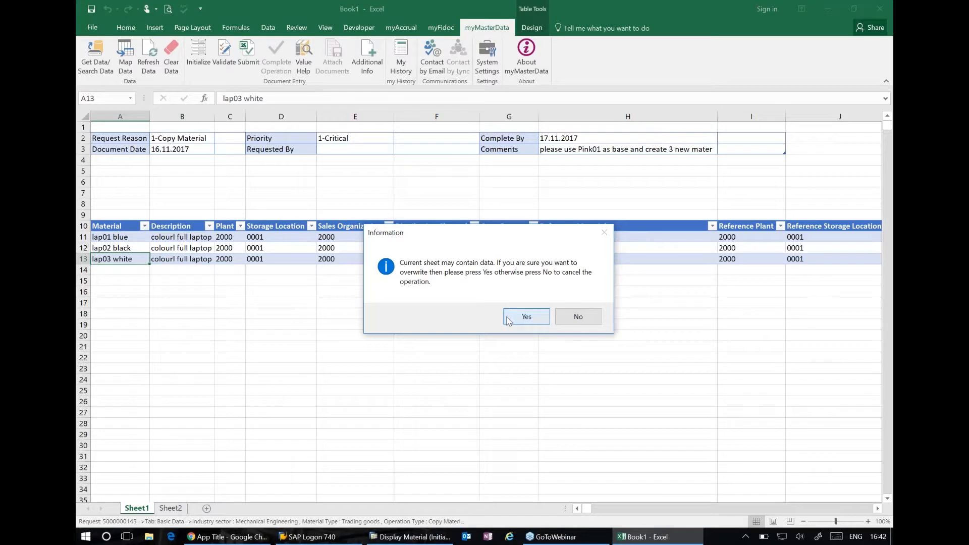
pyautogui.click(509, 321)
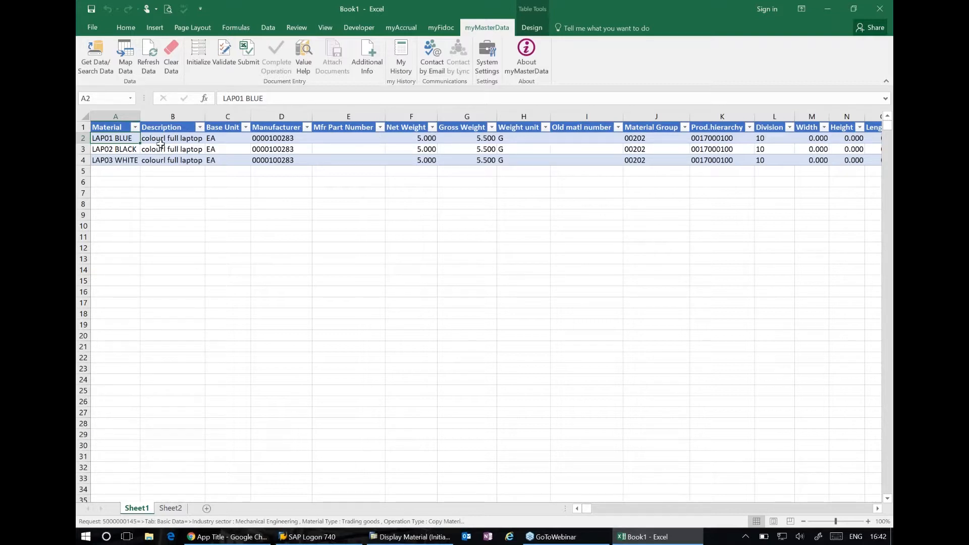
# Set the net weight to 6 for LAP02 BLACK and 7 for LAP03 WHITE
pyautogui.click(351, 136)
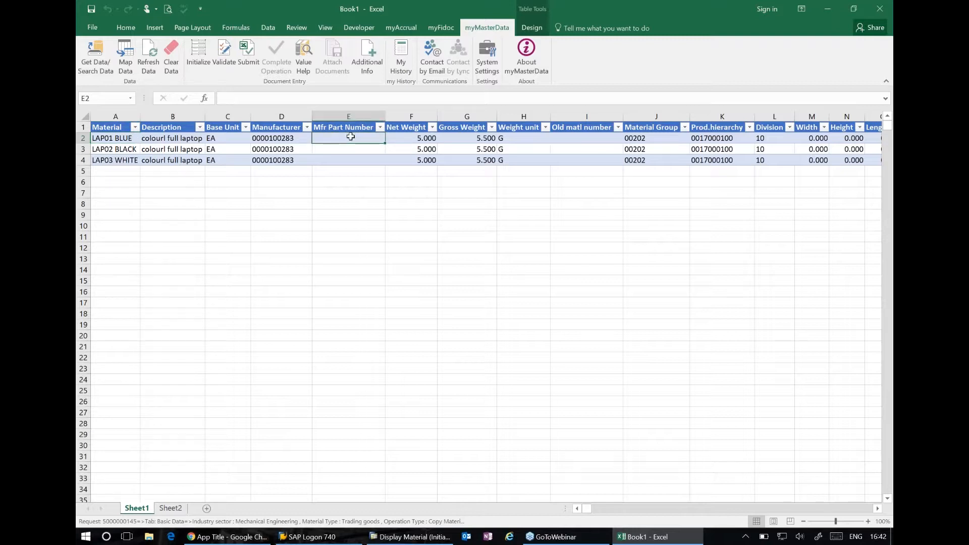
pyautogui.click(413, 144)
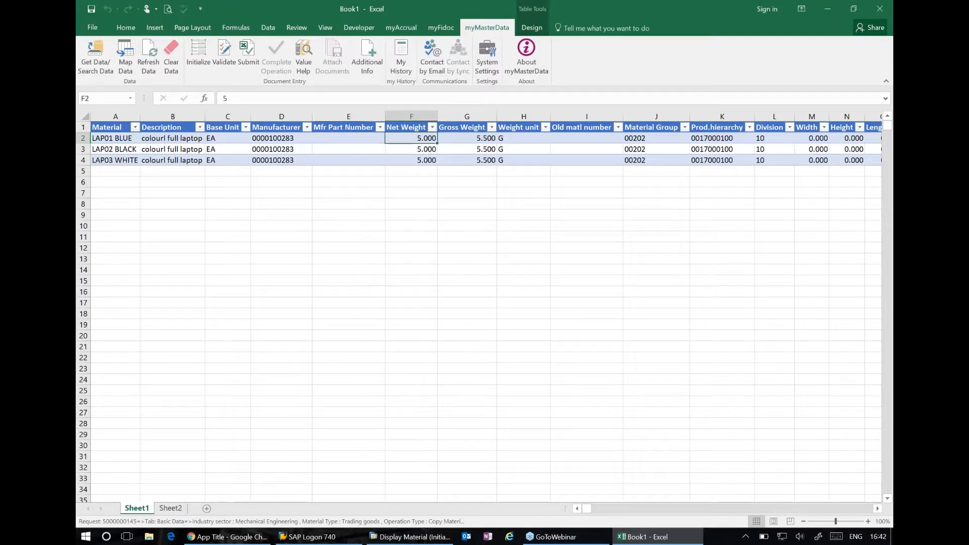
pyautogui.click(403, 147)
pyautogui.write('6')
pyautogui.press('Return')
pyautogui.write('7')
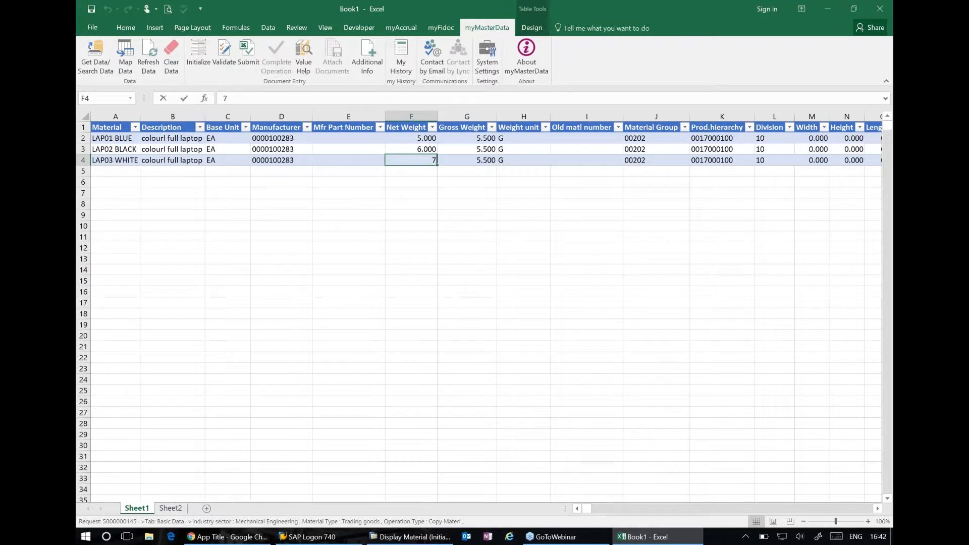
pyautogui.press('Return')
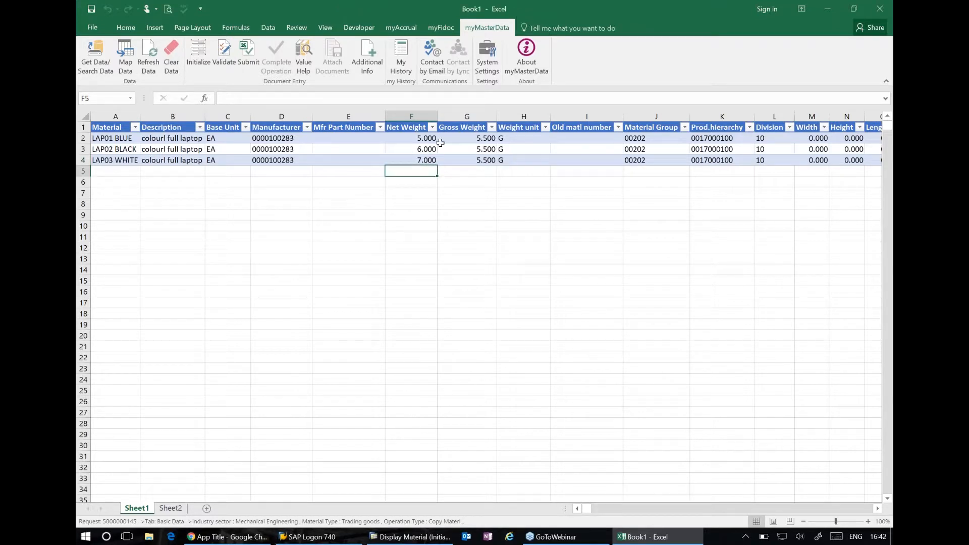
# Copy the three materials' net weights in F2:F4 into the Gross Weight column
pyautogui.click(415, 139)
pyautogui.moveTo(415, 150); pyautogui.dragTo(416, 160)
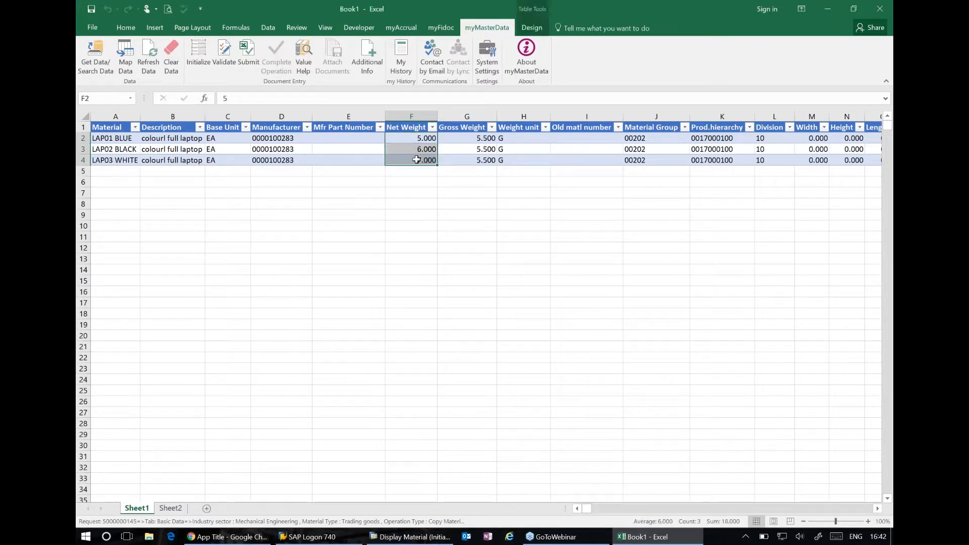
pyautogui.hotkey('ctrl', 'c')
pyautogui.click(472, 139)
pyautogui.hotkey('ctrl', 'v')
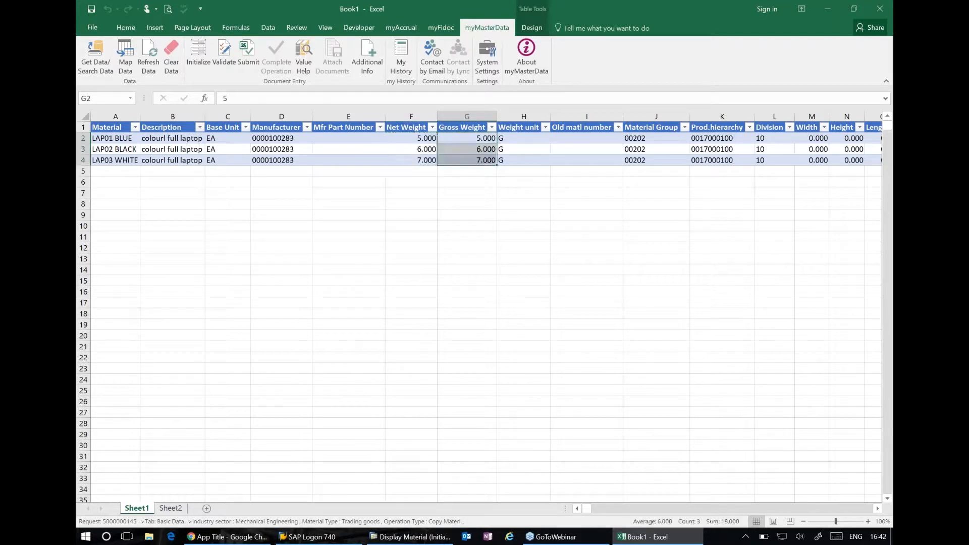
# Look through the remaining Basic Data columns up to GenItemCatGroup, and validate and submit the Basic Data
pyautogui.press('Right')
pyautogui.press('Right')
pyautogui.press('Right')
pyautogui.press('Right')
pyautogui.press('Right')
pyautogui.press('Right')
pyautogui.press('Right')
pyautogui.press('Right')
pyautogui.press('Right')
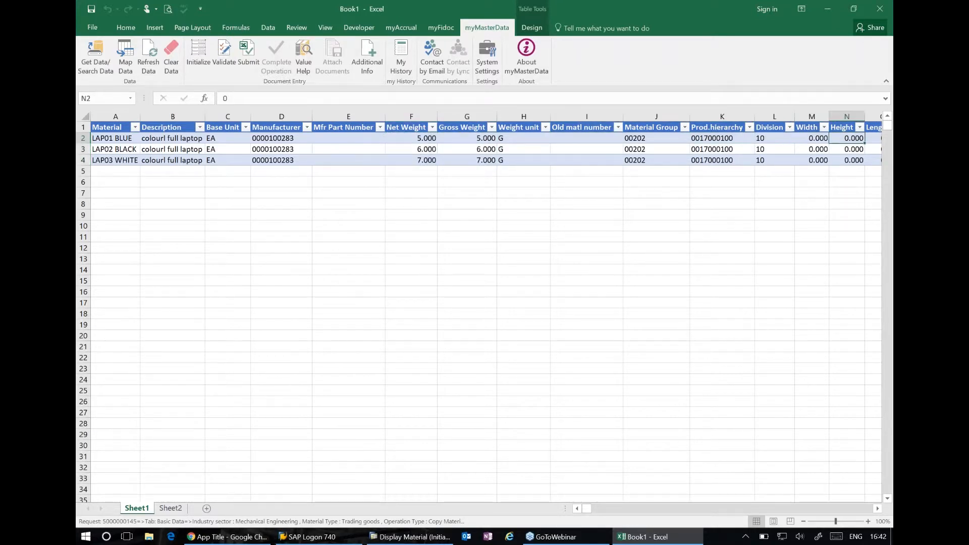
pyautogui.press('Right')
pyautogui.press('Right')
pyautogui.press('Right')
pyautogui.press('Right')
pyautogui.press('Right')
pyautogui.press('Right')
pyautogui.press('Right')
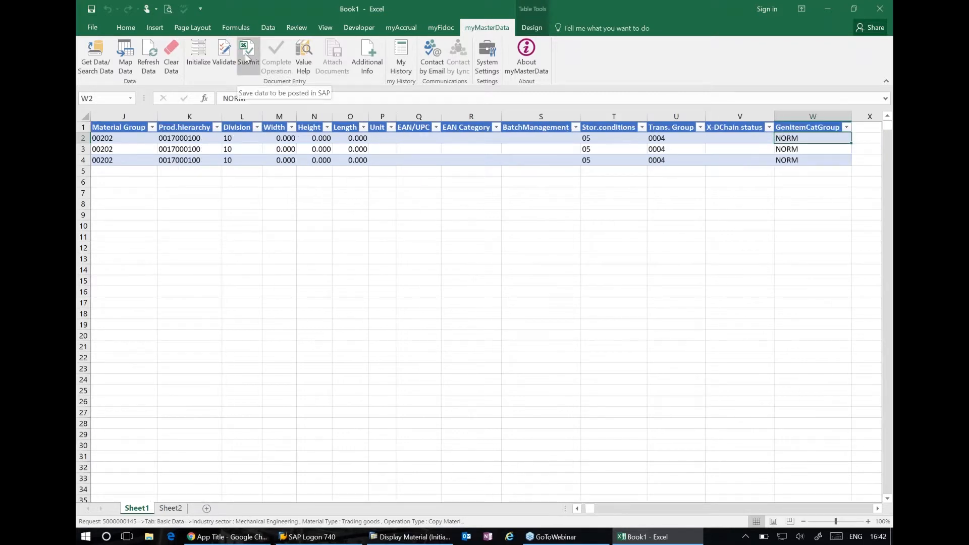
pyautogui.click(223, 56)
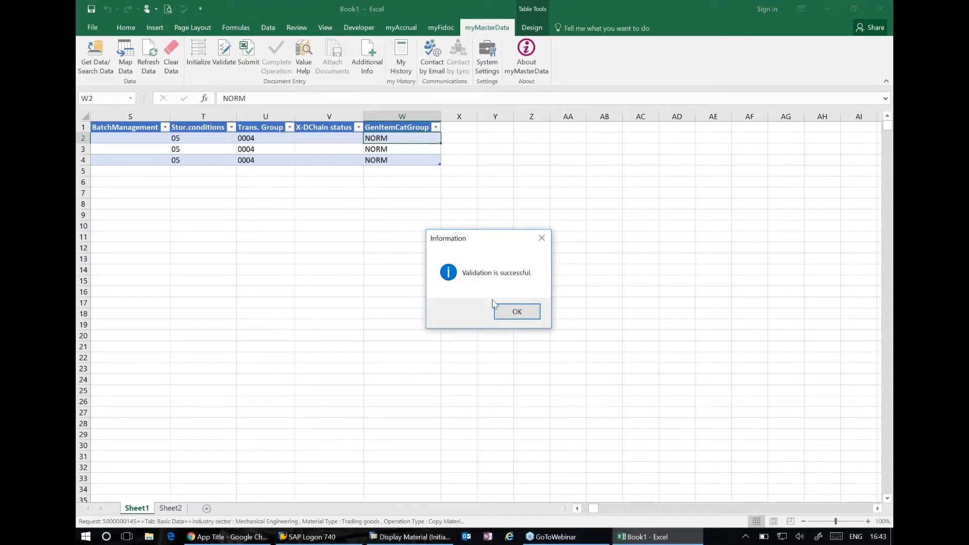
pyautogui.click(517, 313)
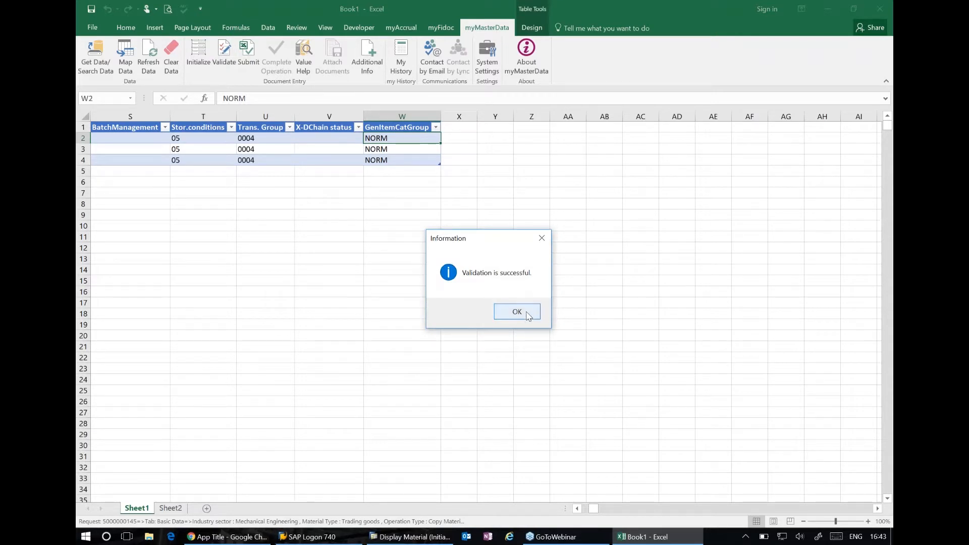
pyautogui.click(249, 55)
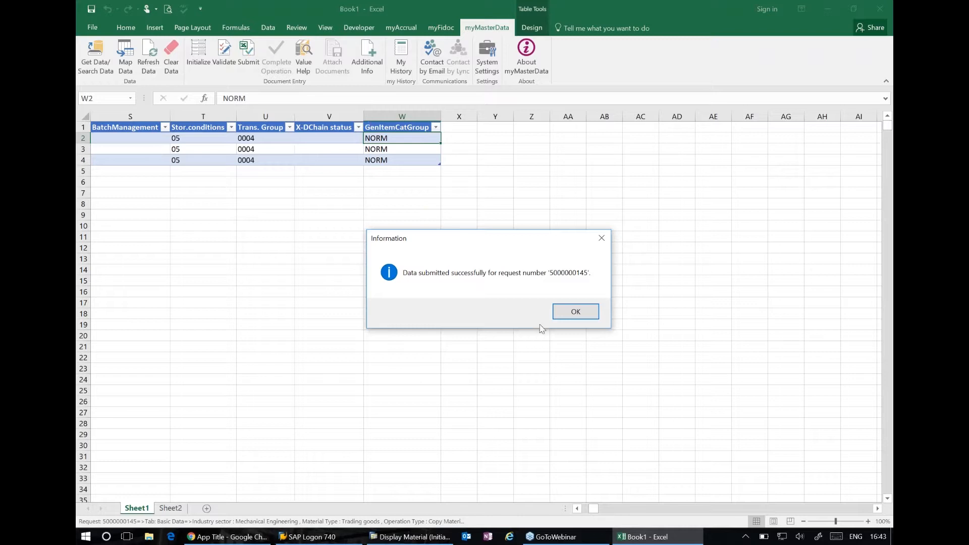
pyautogui.click(574, 312)
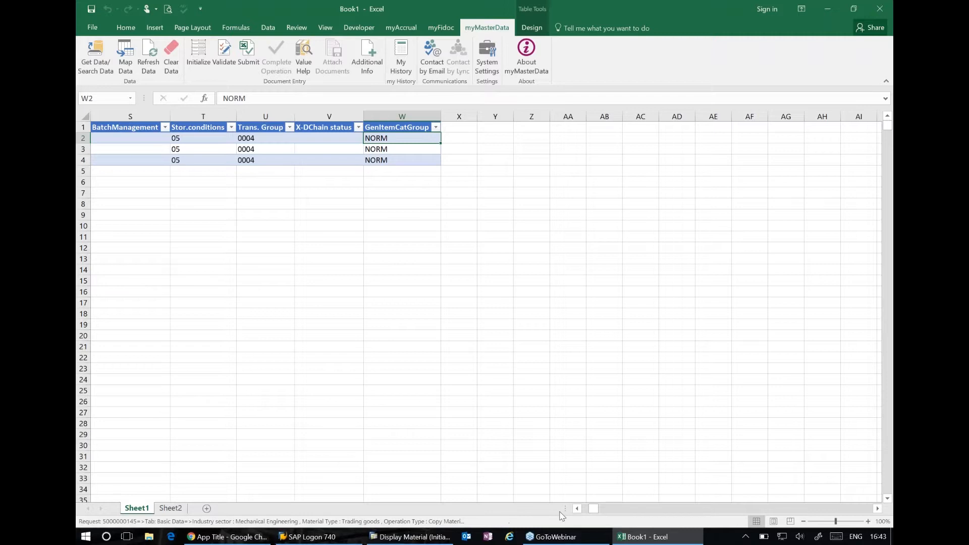
# Map the request's Plant Data to Sheet1, overwriting the Basic Data shown there
pyautogui.moveTo(595, 510); pyautogui.dragTo(586, 510)
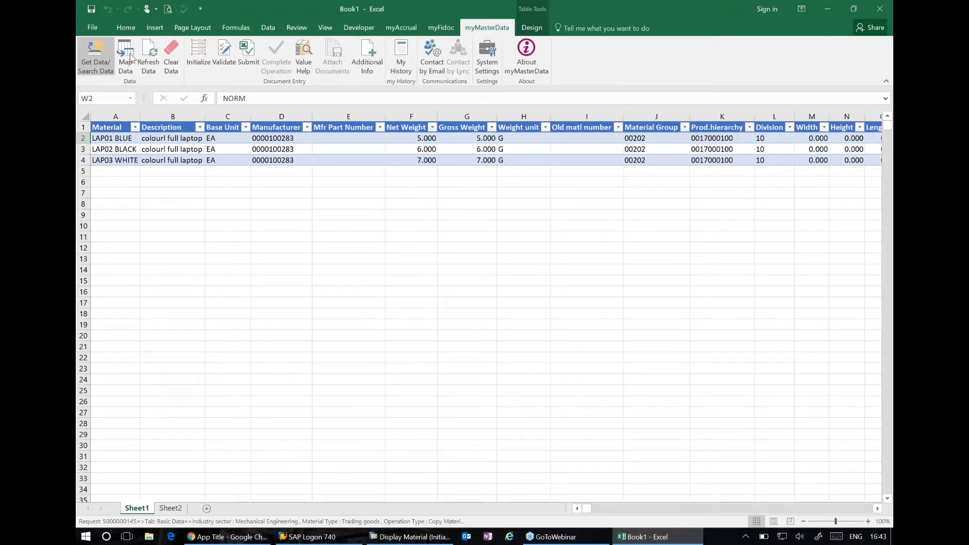
pyautogui.click(126, 53)
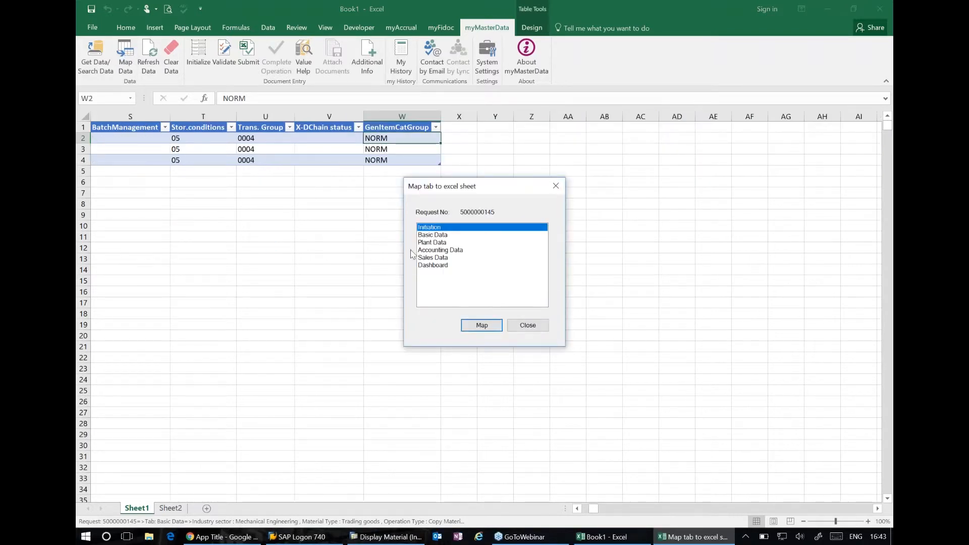
pyautogui.click(434, 243)
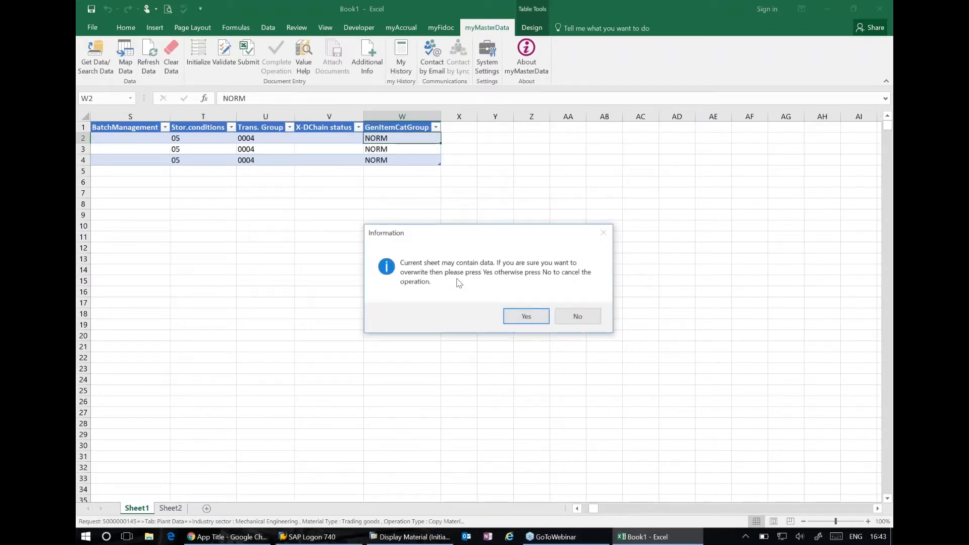
pyautogui.click(525, 316)
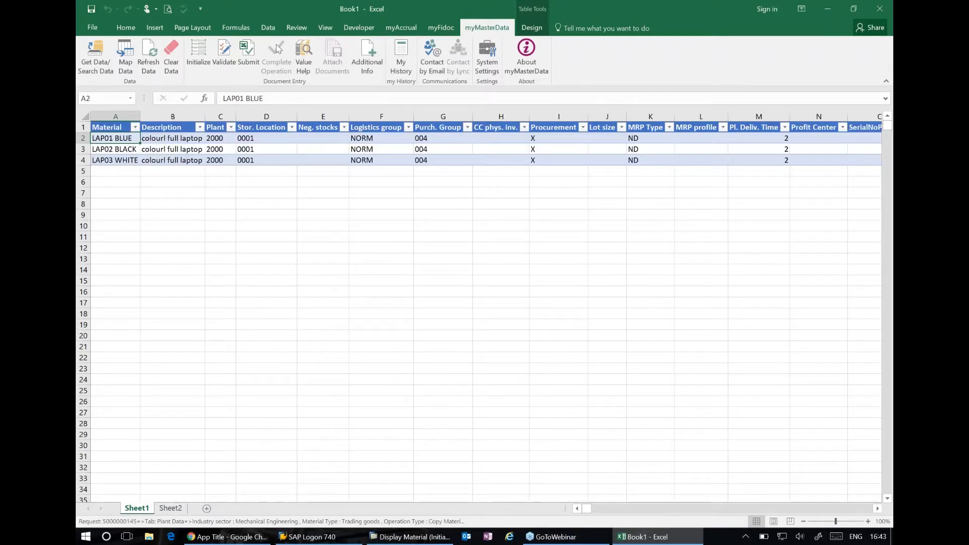
# Validate the three materials' Plant Data and submit it for the request
pyautogui.click(233, 54)
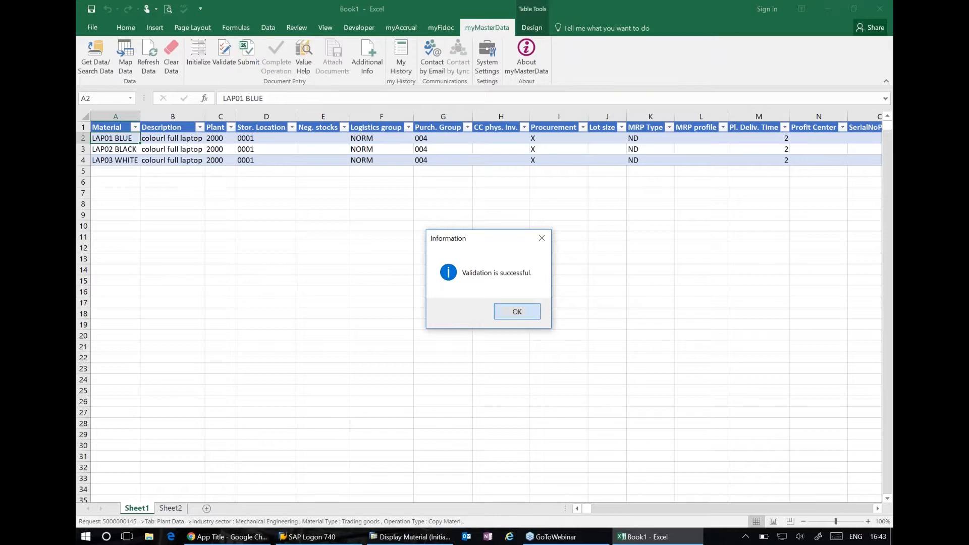
pyautogui.click(529, 317)
pyautogui.click(248, 56)
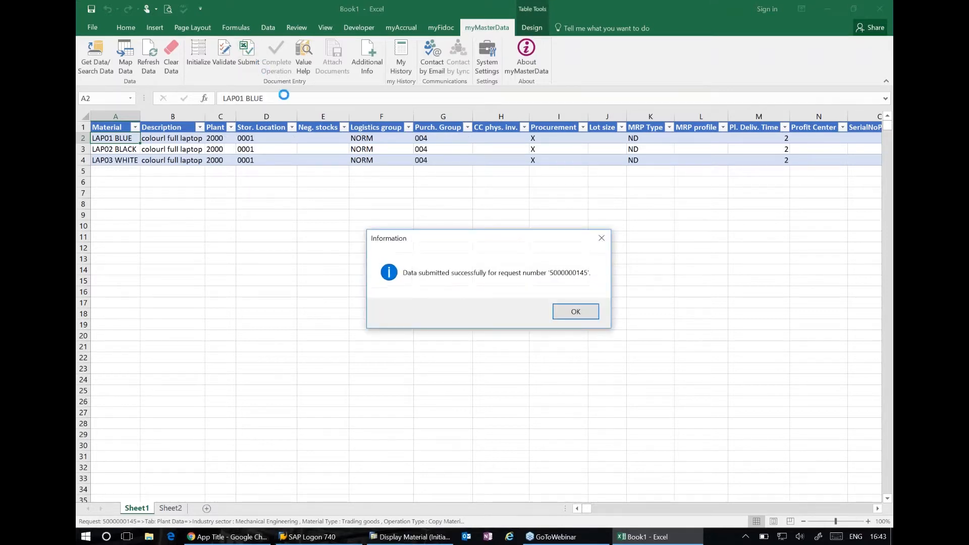
pyautogui.click(576, 311)
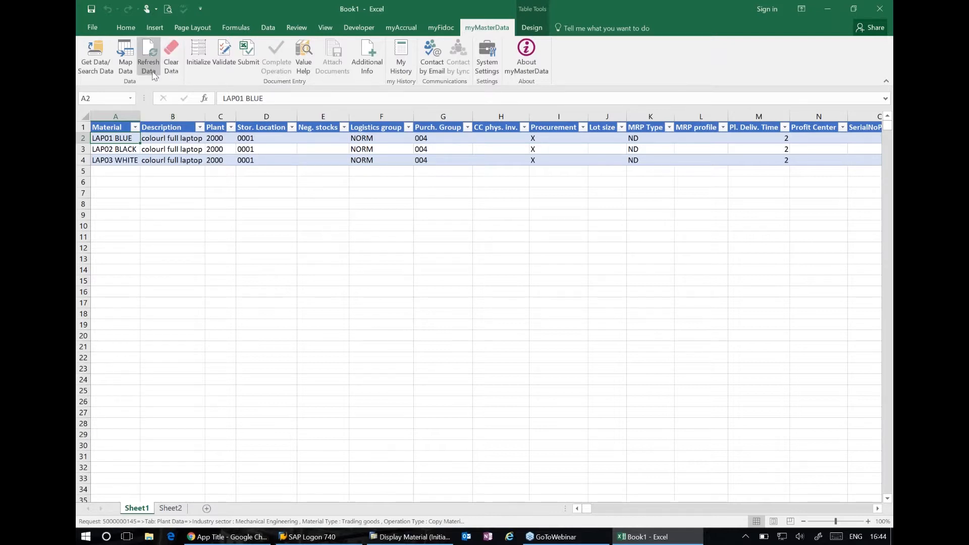
# Map the request's Accounting Data to Sheet1, overwriting the Plant Data shown there
pyautogui.click(129, 61)
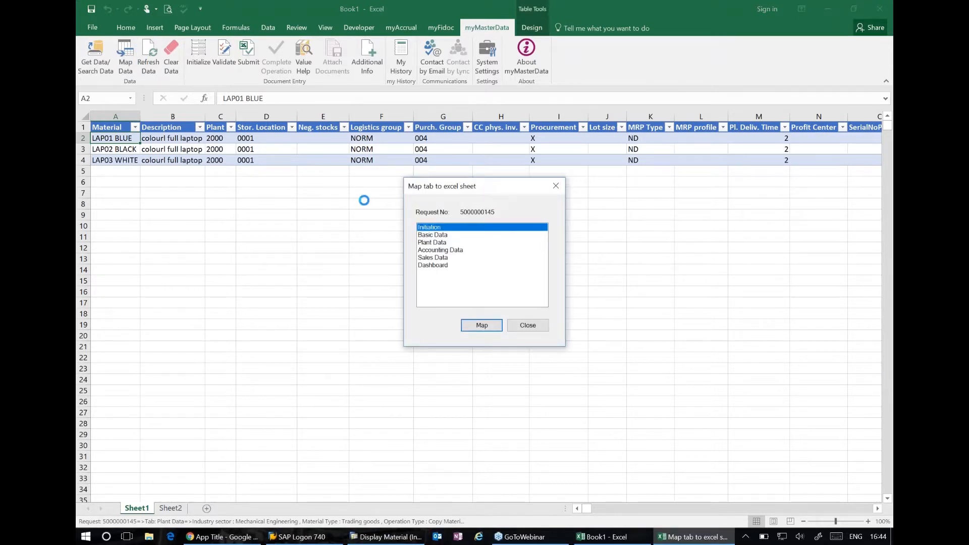
pyautogui.click(432, 250)
pyautogui.click(484, 327)
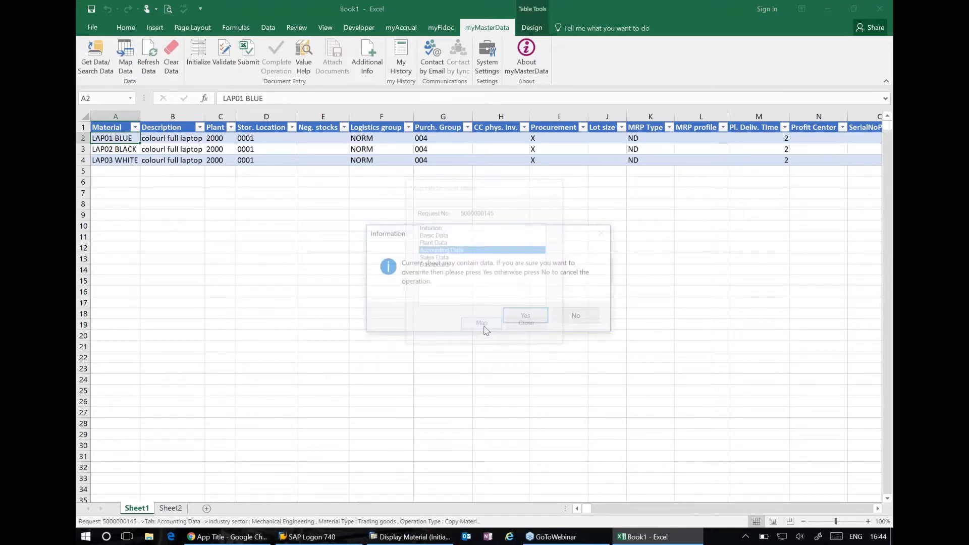
pyautogui.click(524, 318)
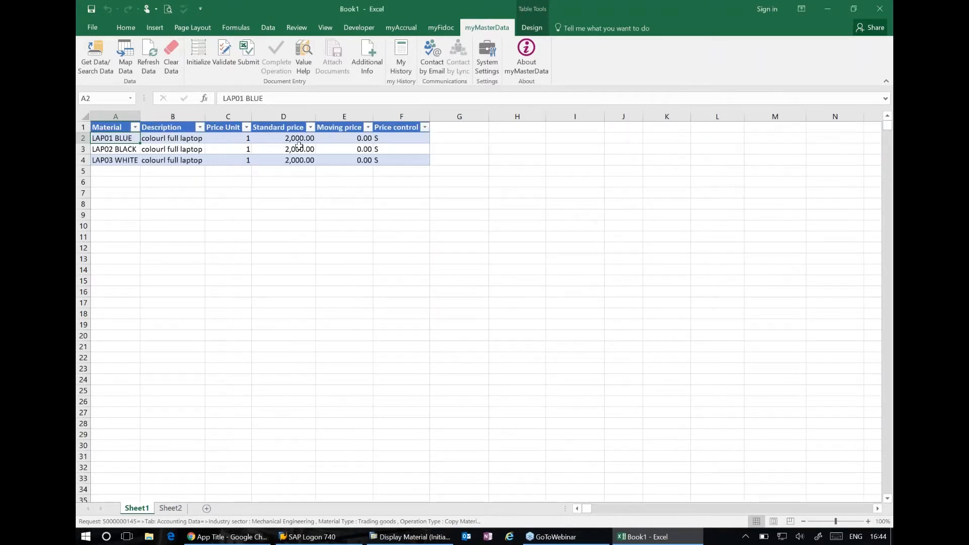
# Set the standard price to 2500 for LAP02 BLACK and 3000 for LAP03 WHITE, and submit the Accounting Data
pyautogui.click(297, 137)
pyautogui.press('Down')
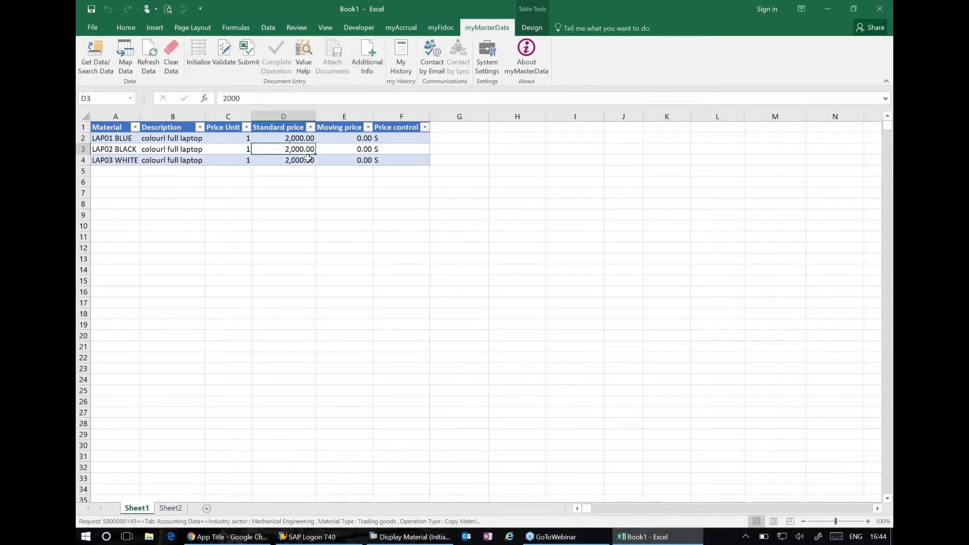
pyautogui.write('25000')
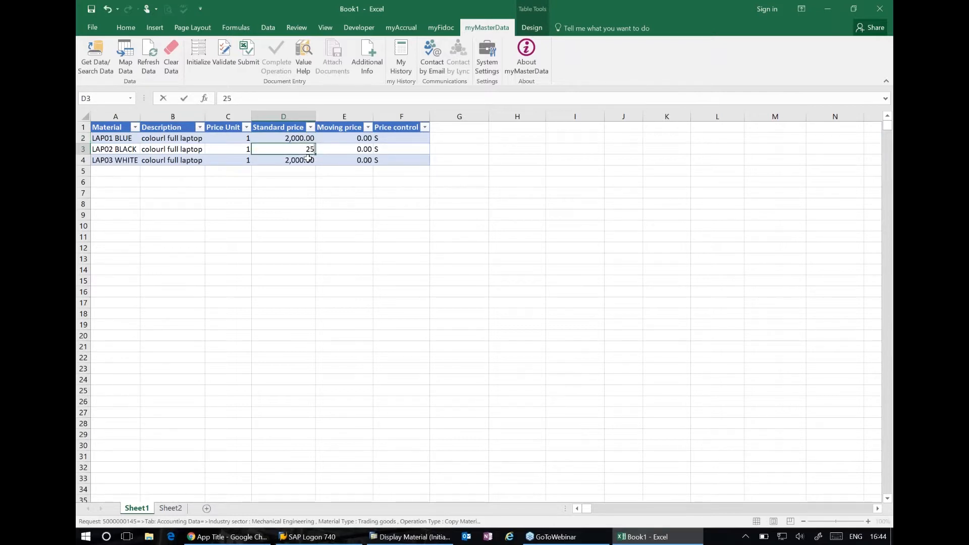
pyautogui.click(309, 192)
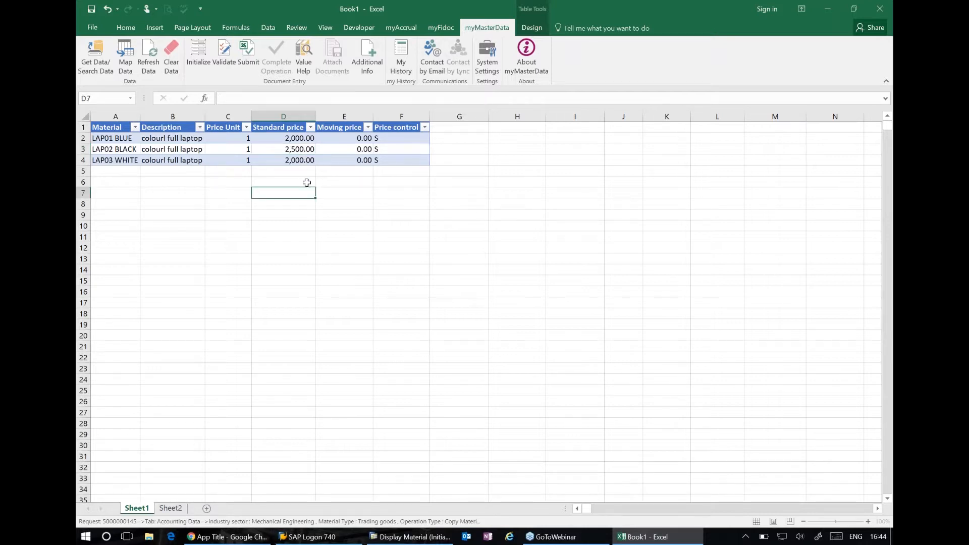
pyautogui.click(296, 159)
pyautogui.write('30000')
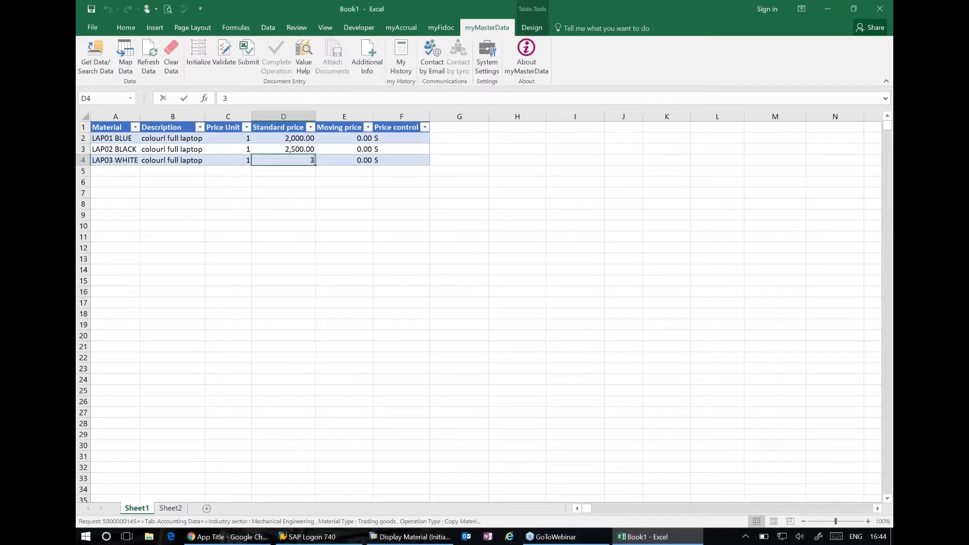
pyautogui.press('Return')
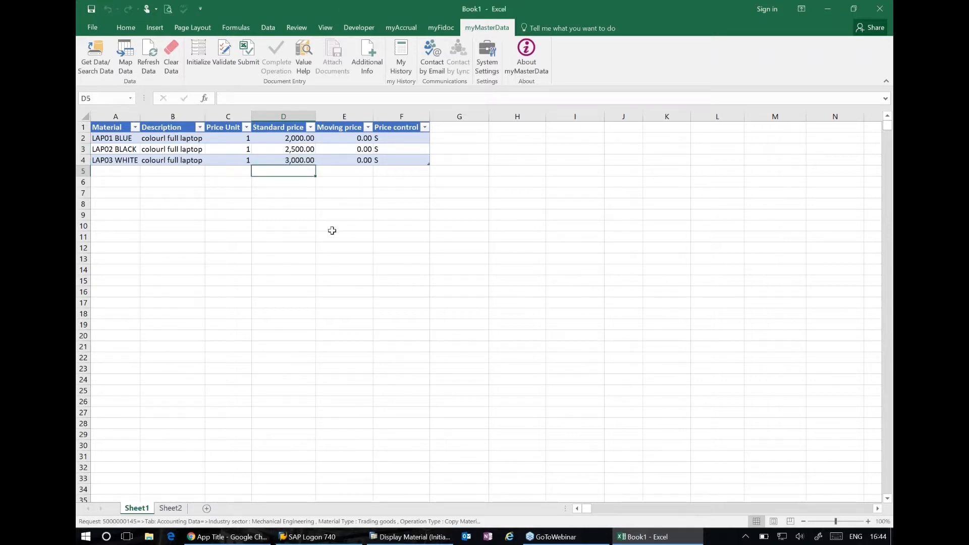
pyautogui.press('Return')
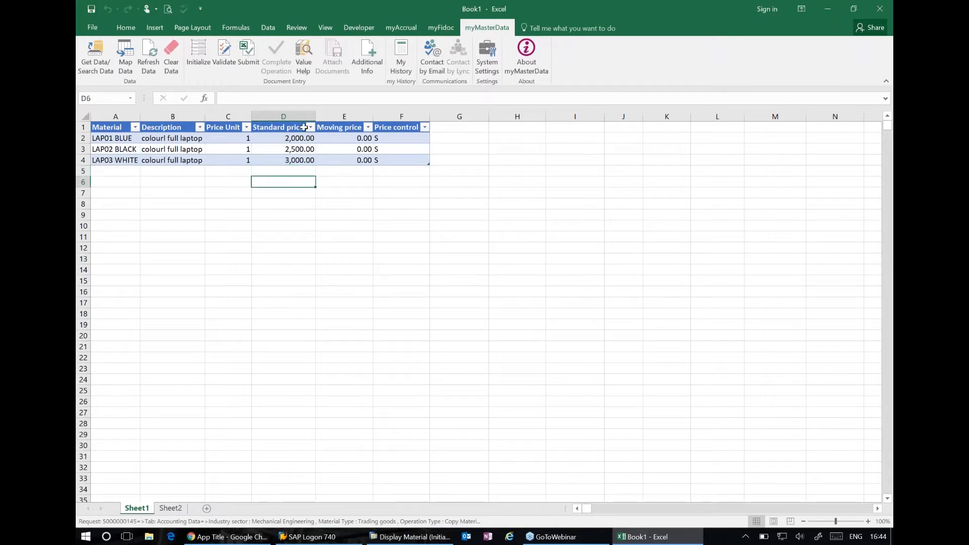
pyautogui.click(250, 52)
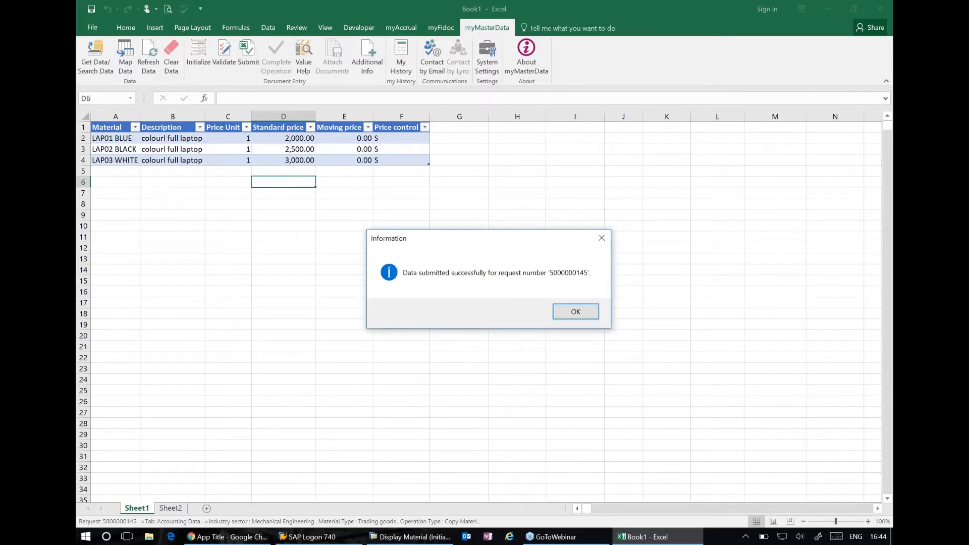
# Map the request's Sales Data to Sheet1, overwriting the Accounting Data shown there
pyautogui.click(567, 318)
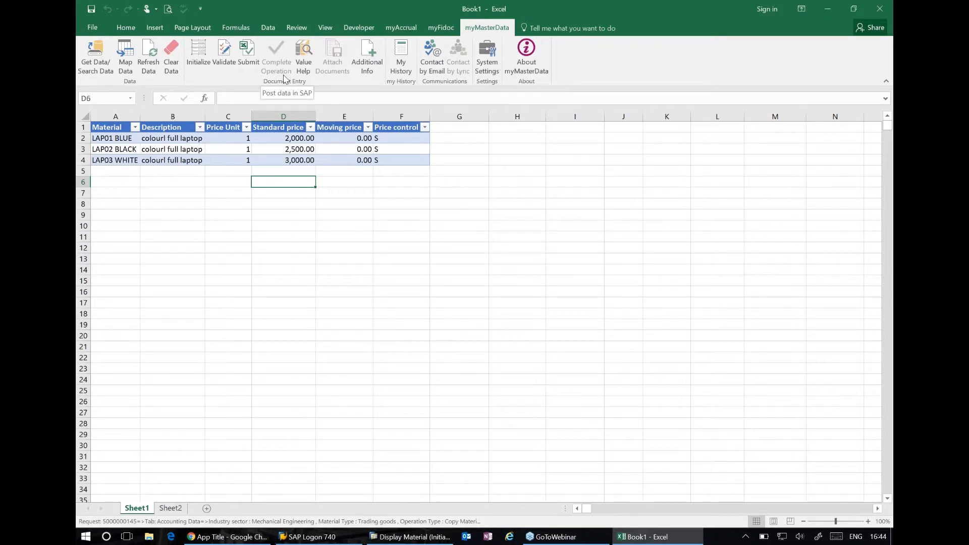
pyautogui.click(127, 59)
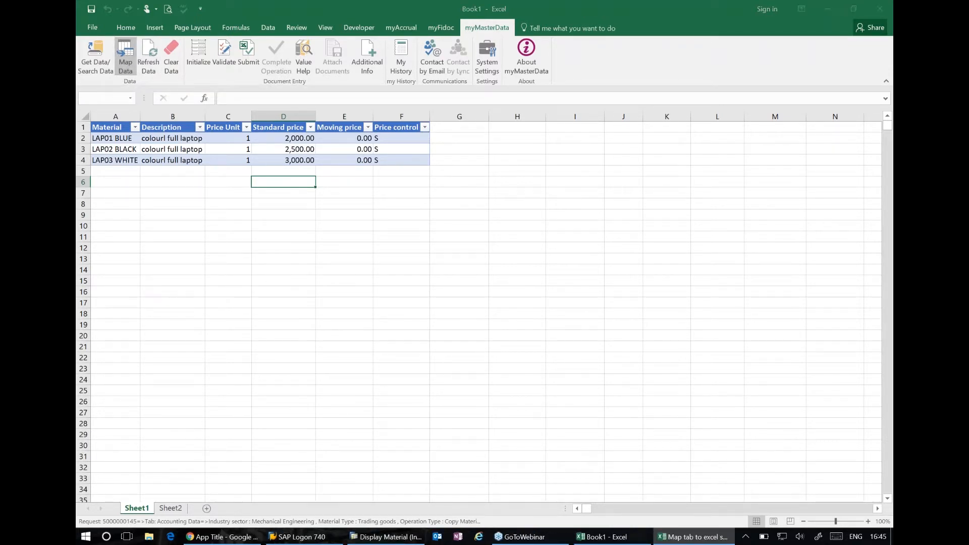
pyautogui.click(443, 257)
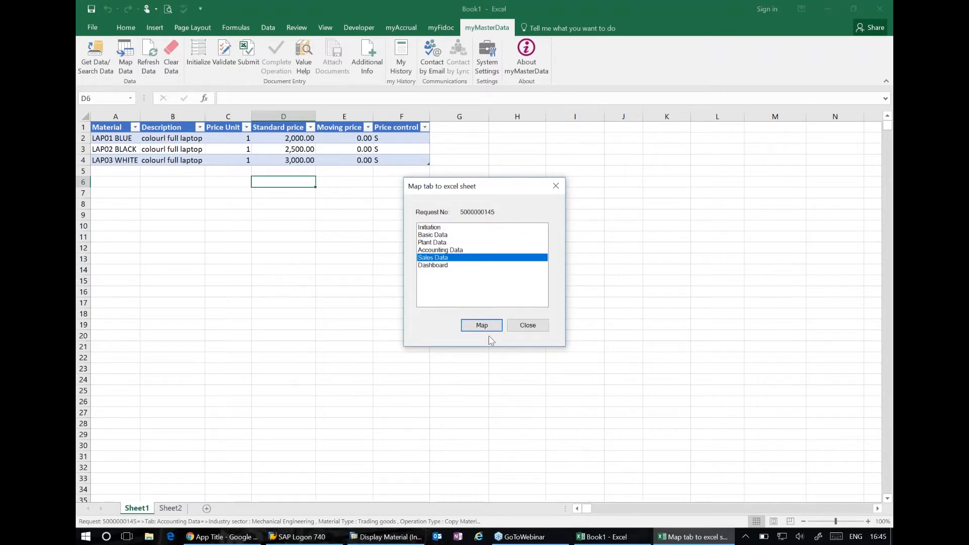
pyautogui.click(482, 325)
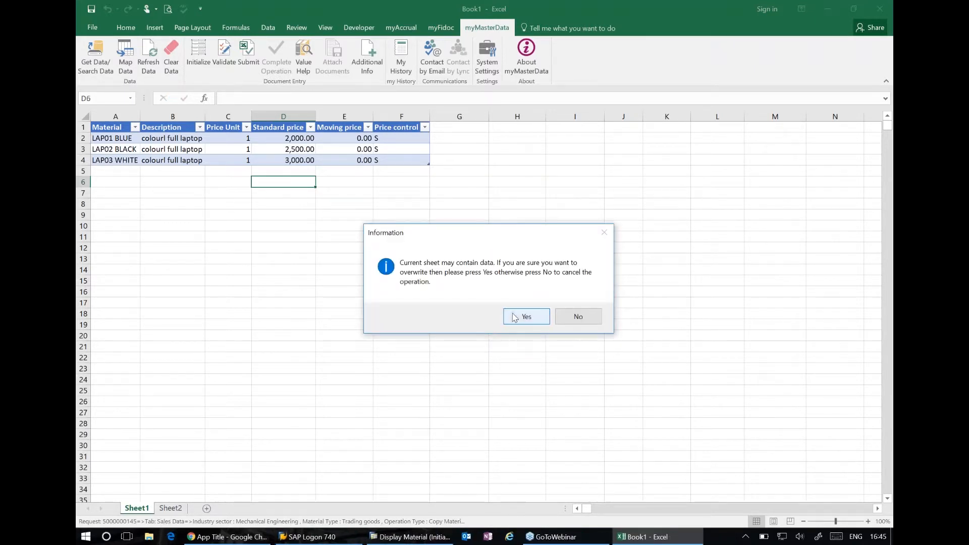
pyautogui.click(515, 317)
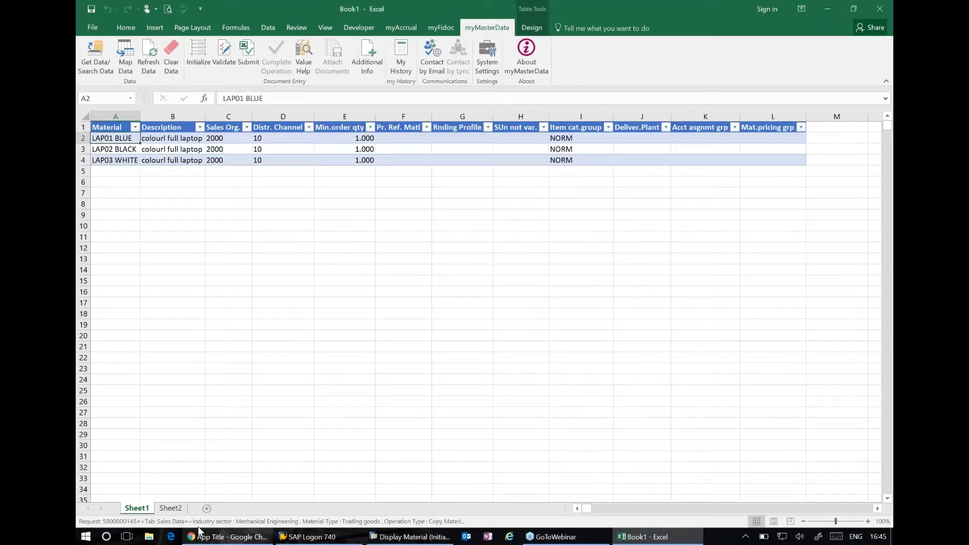
# Refresh the request's Dashboard on Sheet2 to check the status of the data sets after the Accounting Data submission
pyautogui.click(172, 509)
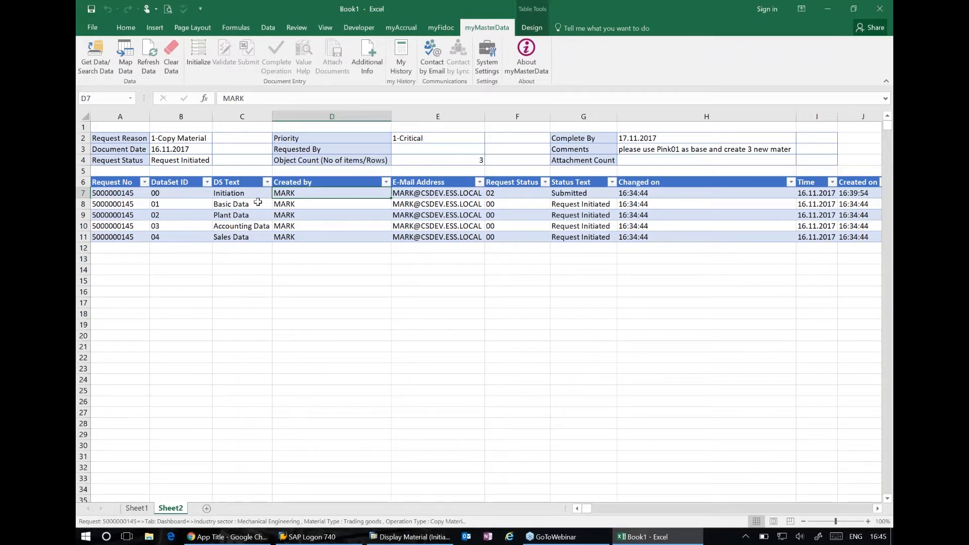
pyautogui.click(158, 73)
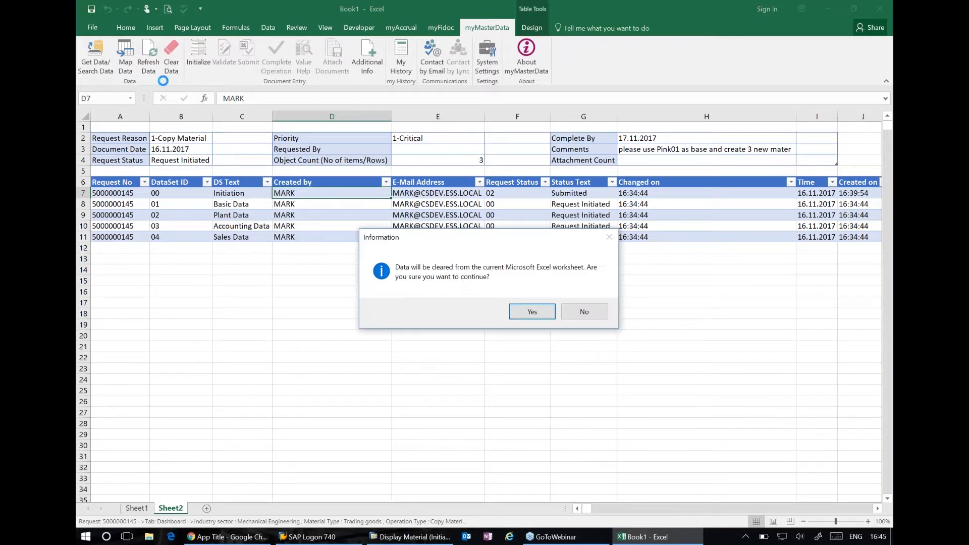
pyautogui.click(546, 315)
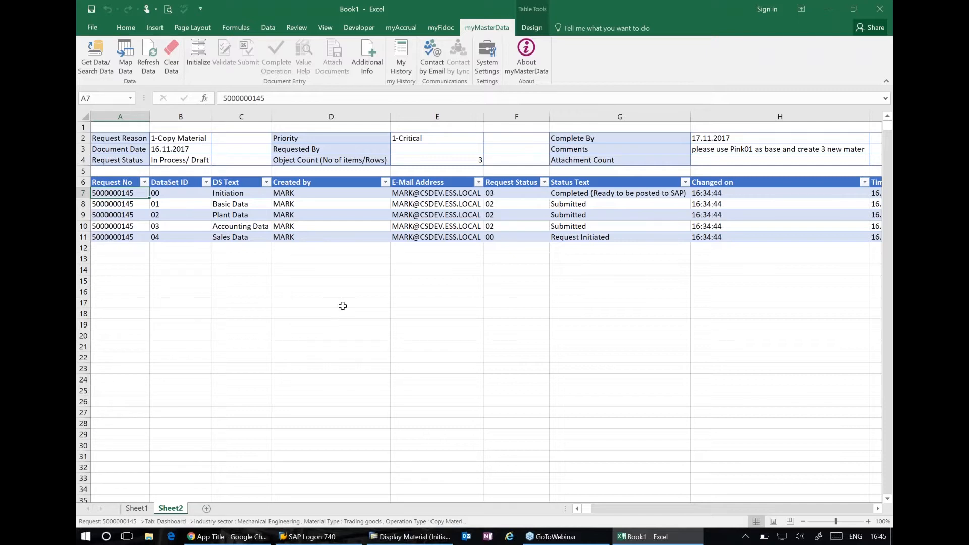
# Examine the Sales Data columns of the three laptop materials on Sheet1, from rounding profile to delivering plant
pyautogui.click(137, 509)
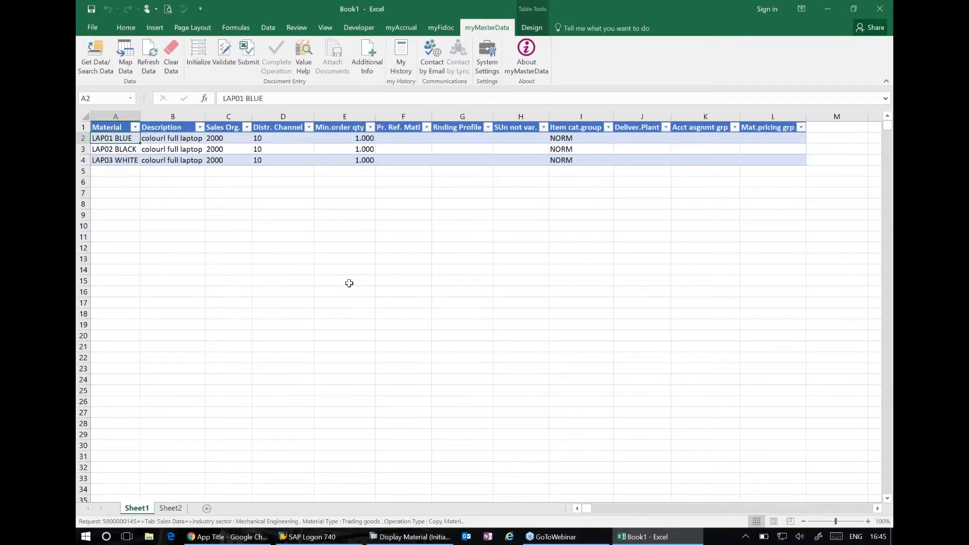
pyautogui.click(347, 281)
pyautogui.click(447, 137)
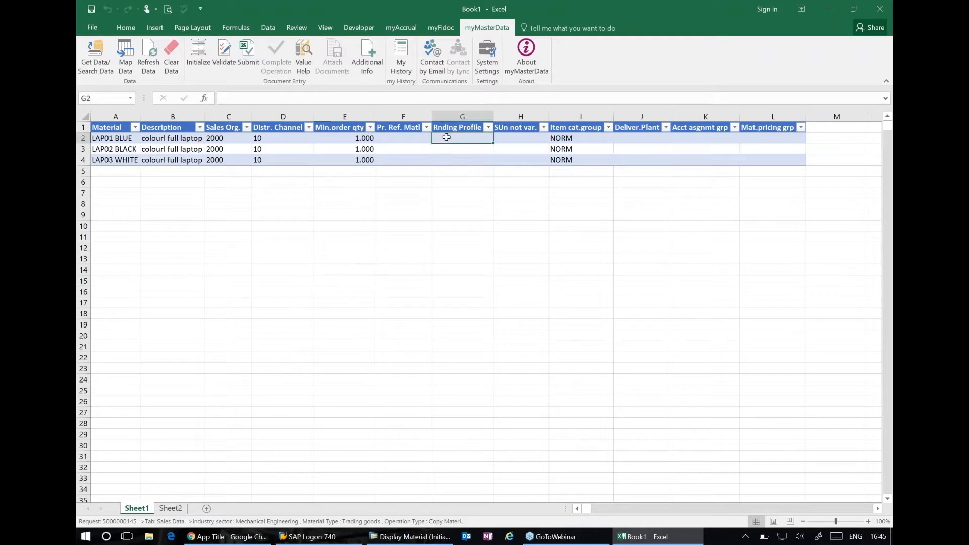
pyautogui.press('Right')
pyautogui.press('Right')
pyautogui.press('Right')
pyautogui.press('Right')
pyautogui.press('Right')
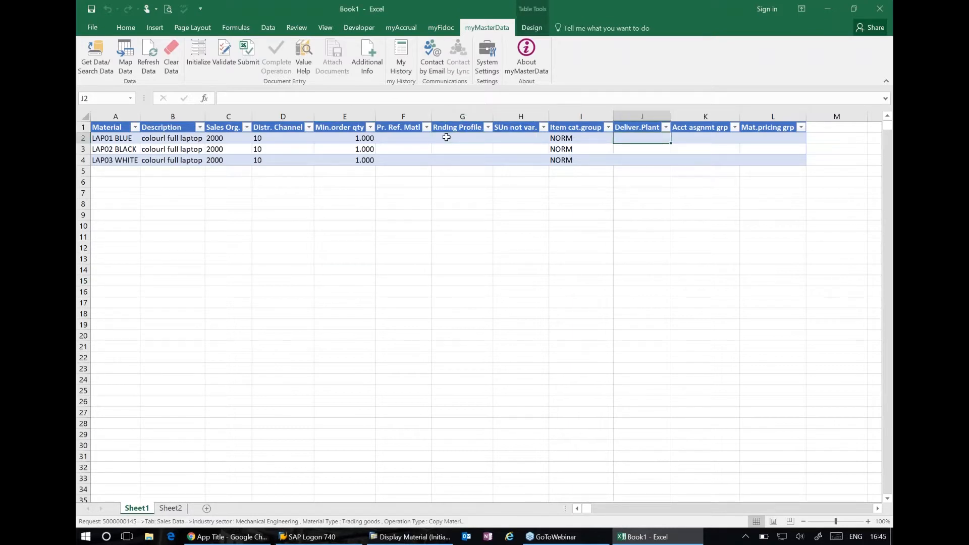
pyautogui.press('Left')
pyautogui.press('Left')
pyautogui.press('Left')
pyautogui.press('Left')
pyautogui.press('Left')
pyautogui.press('Left')
pyautogui.press('Left')
pyautogui.press('Left')
pyautogui.press('Left')
pyautogui.press('Left')
pyautogui.press('Left')
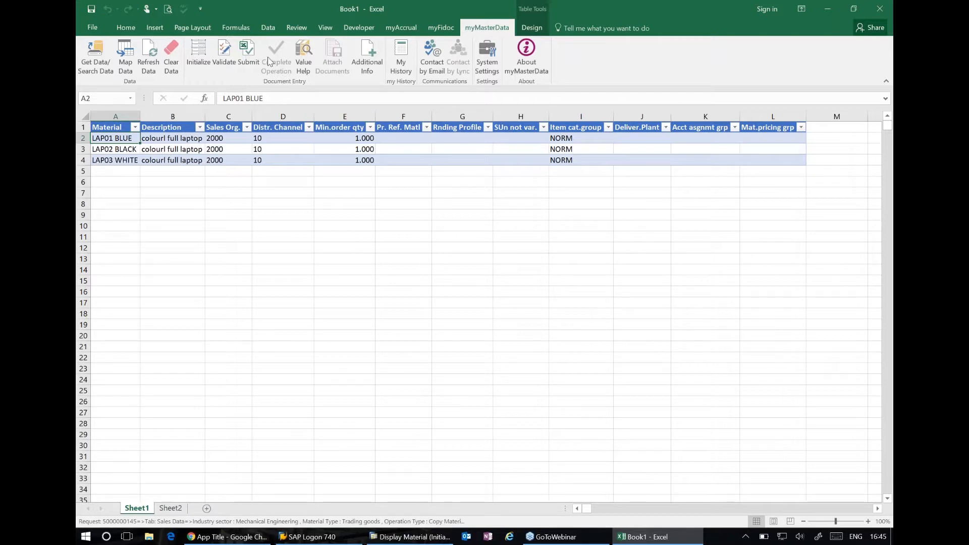
# Validate the three materials' Sales Data and submit it for the request
pyautogui.click(224, 55)
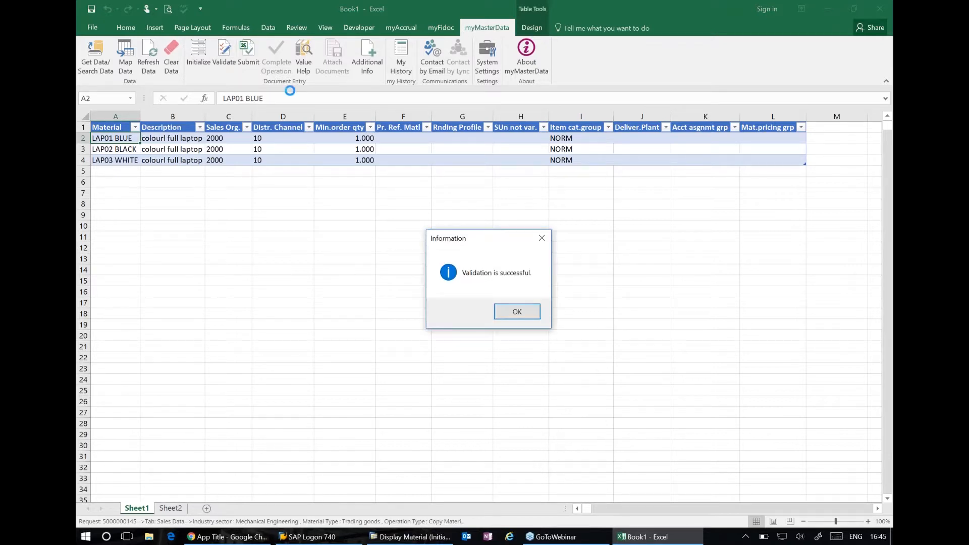
pyautogui.click(517, 311)
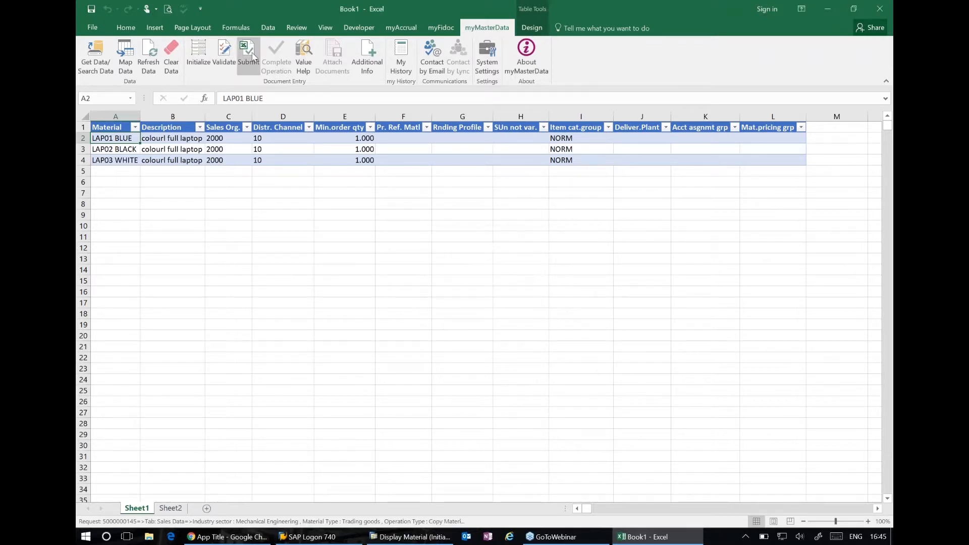
pyautogui.click(249, 50)
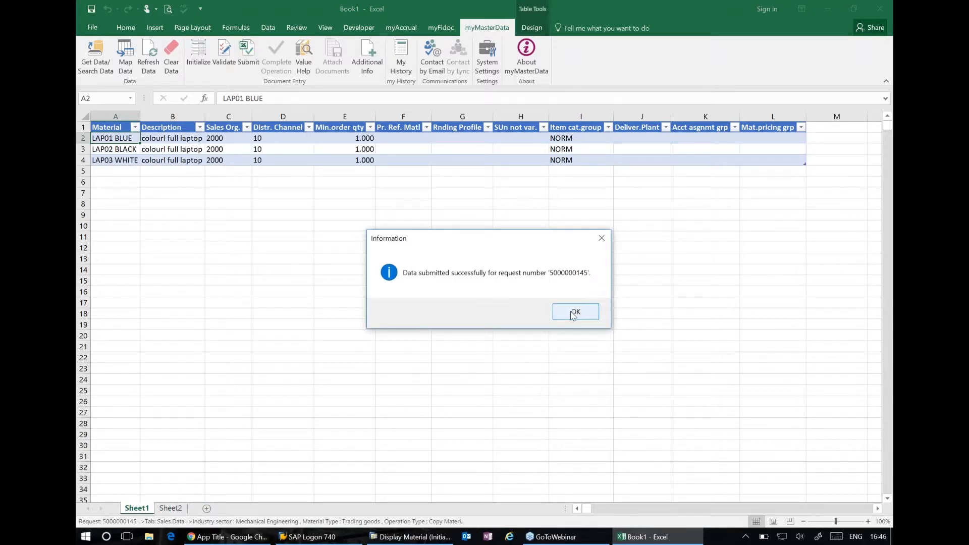
pyautogui.click(574, 312)
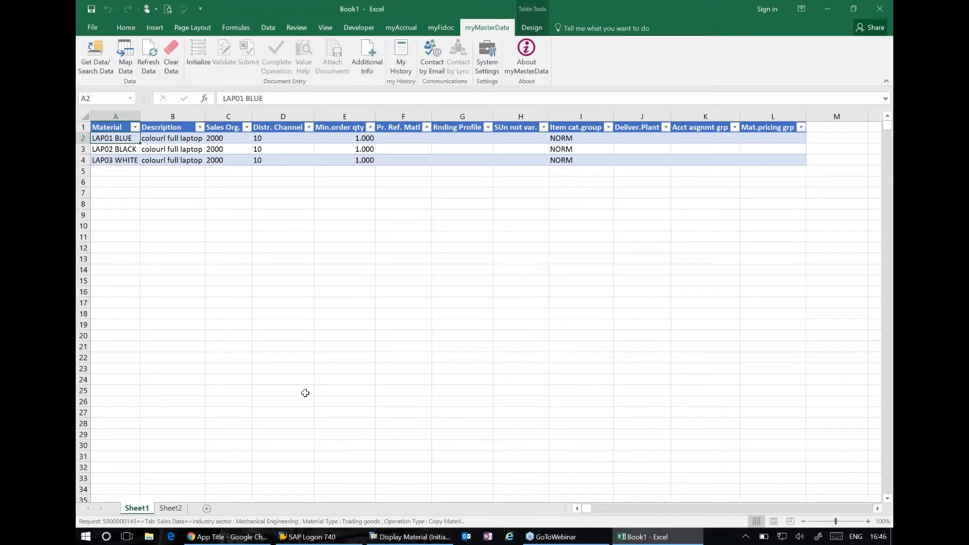
# Refresh the Dashboard on Sheet2 again to check the overall request status after the Sales Data submission
pyautogui.click(171, 508)
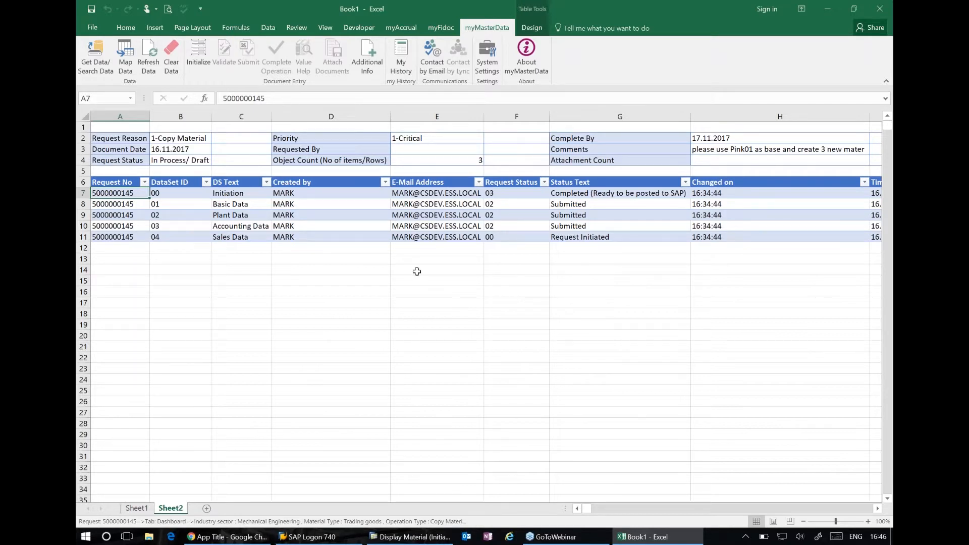
pyautogui.click(148, 51)
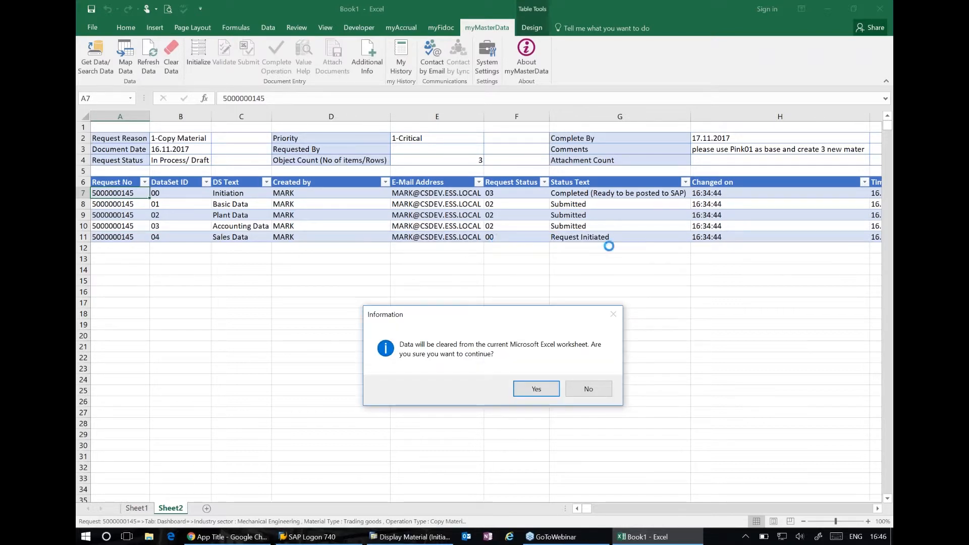
pyautogui.click(536, 389)
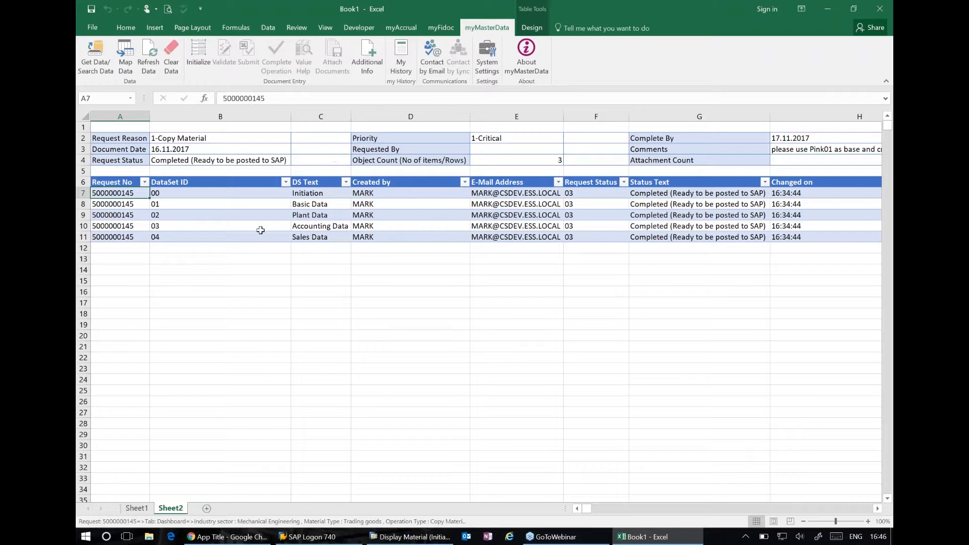
pyautogui.click(237, 225)
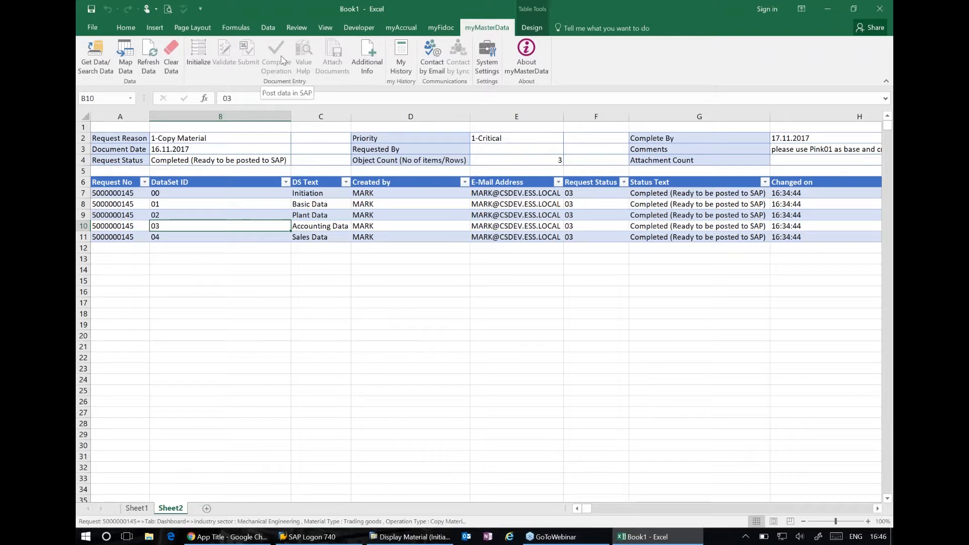
# Close Book1 without saving it, and start Excel again with a new blank workbook
pyautogui.click(879, 10)
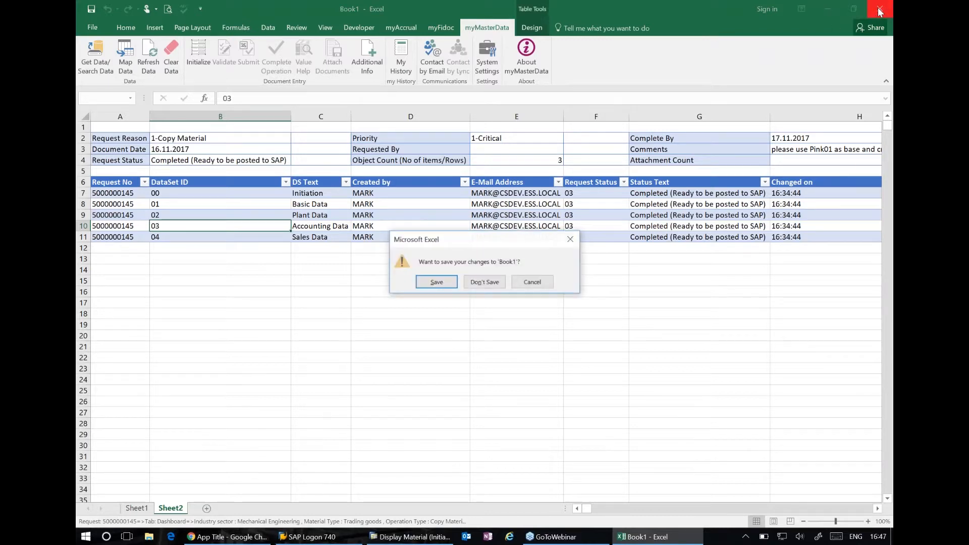
pyautogui.click(485, 282)
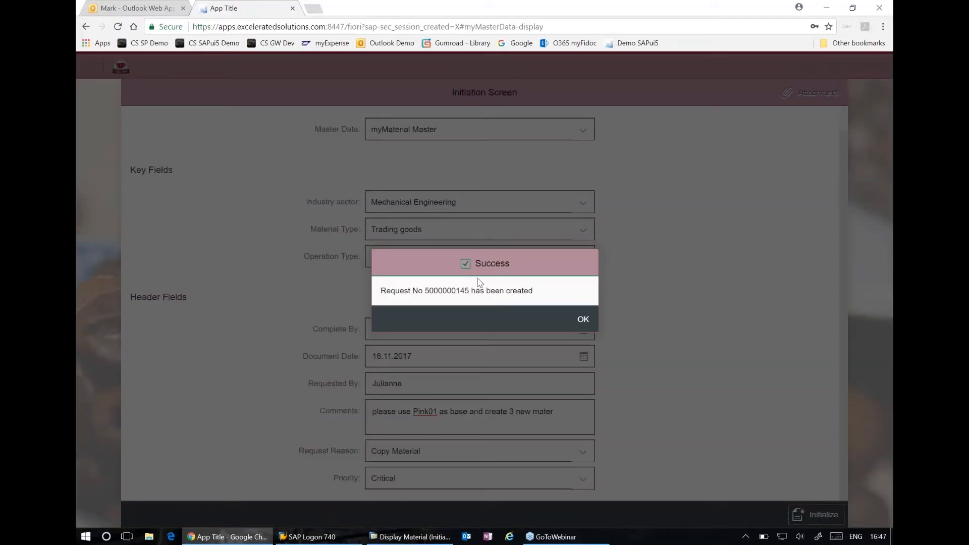
pyautogui.press('super')
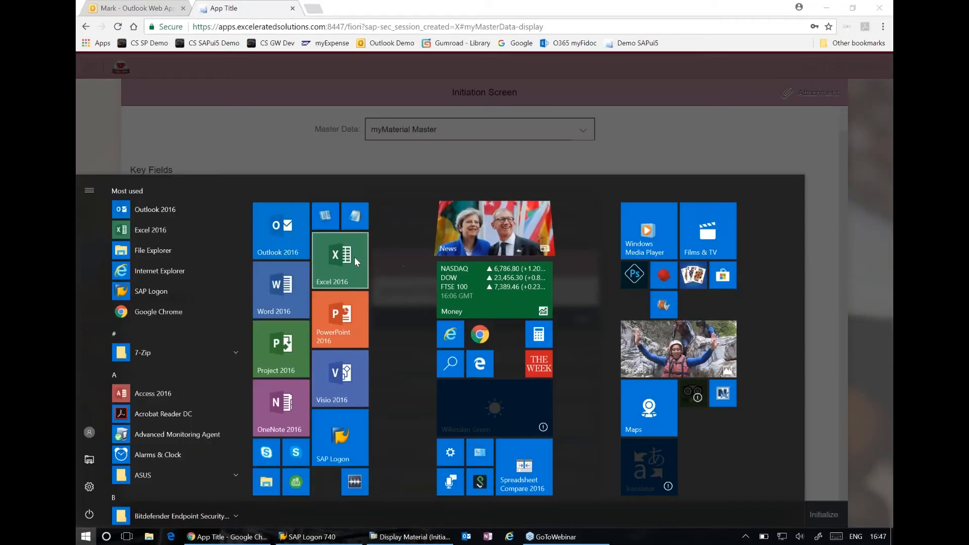
pyautogui.click(354, 256)
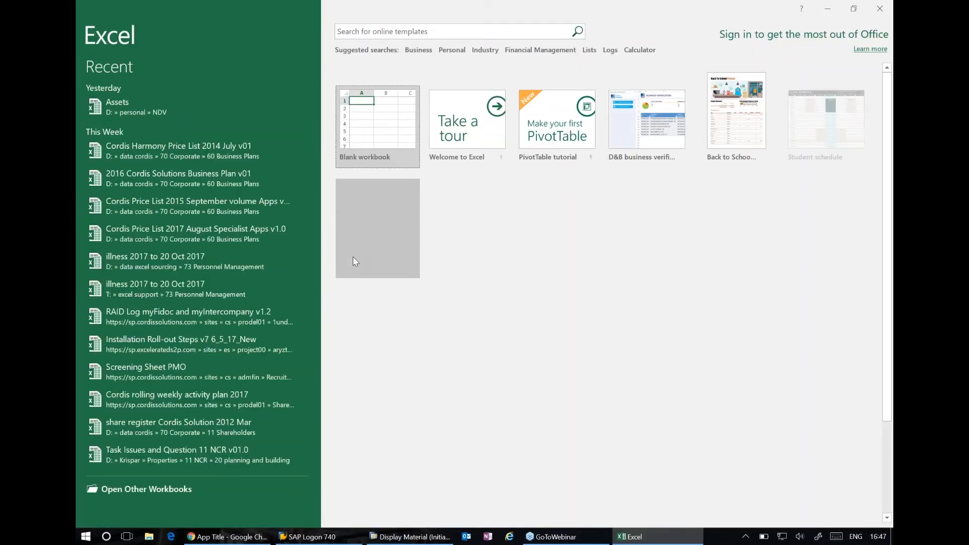
pyautogui.click(377, 127)
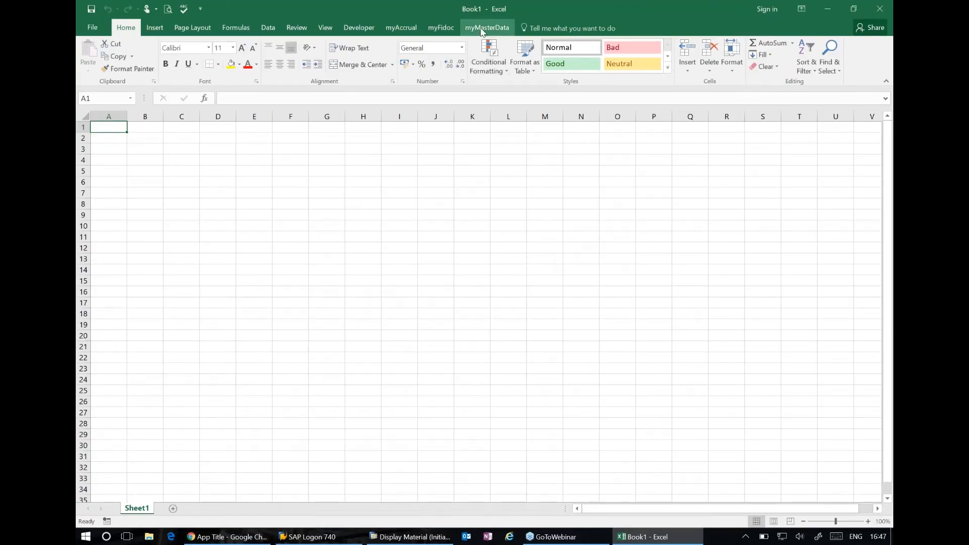
# Make the inactive demo user's system definition the active one in the myMasterData system settings, and save it
pyautogui.click(481, 32)
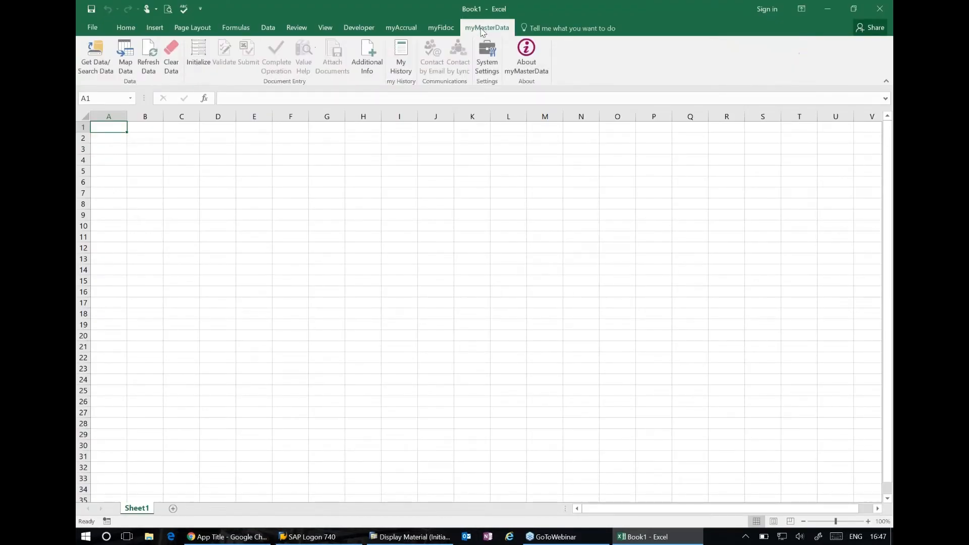
pyautogui.click(488, 65)
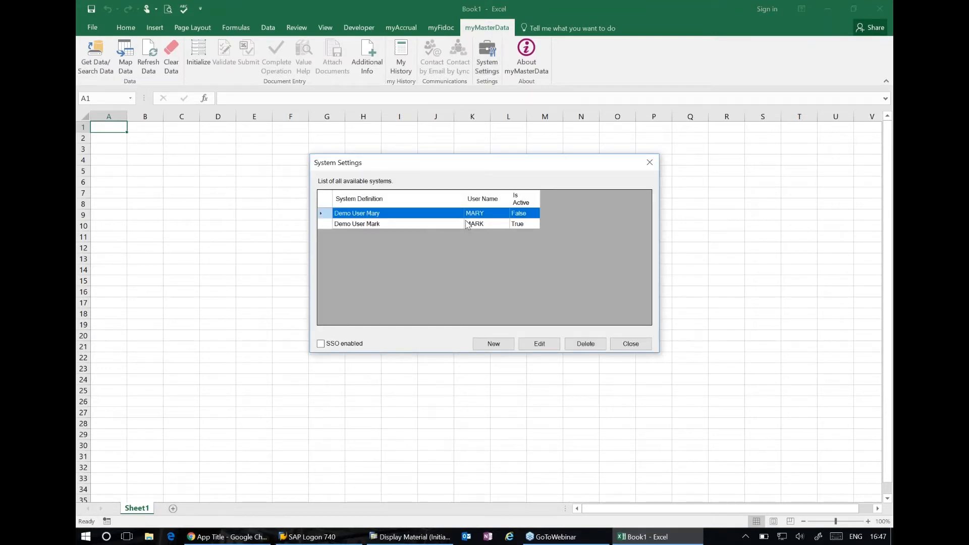
pyautogui.doubleClick(467, 217)
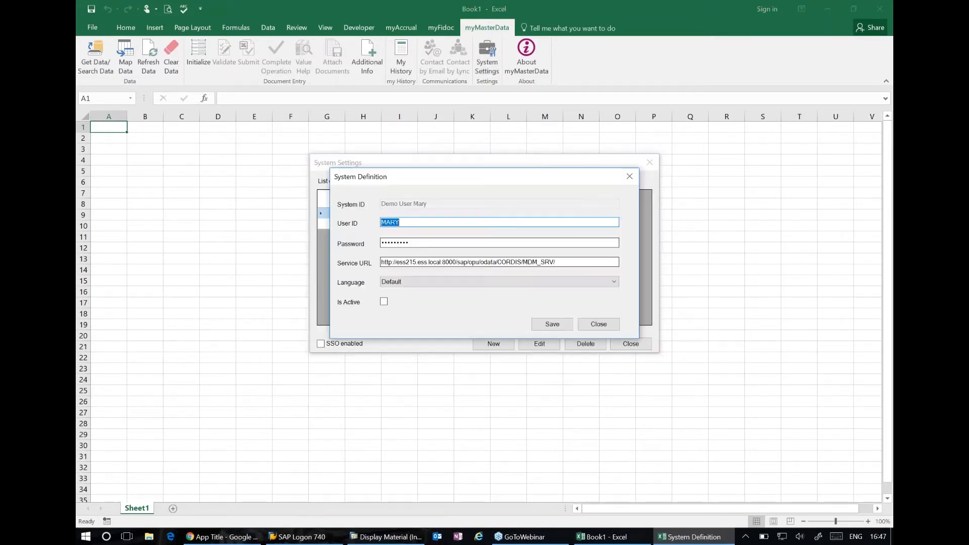
pyautogui.click(384, 302)
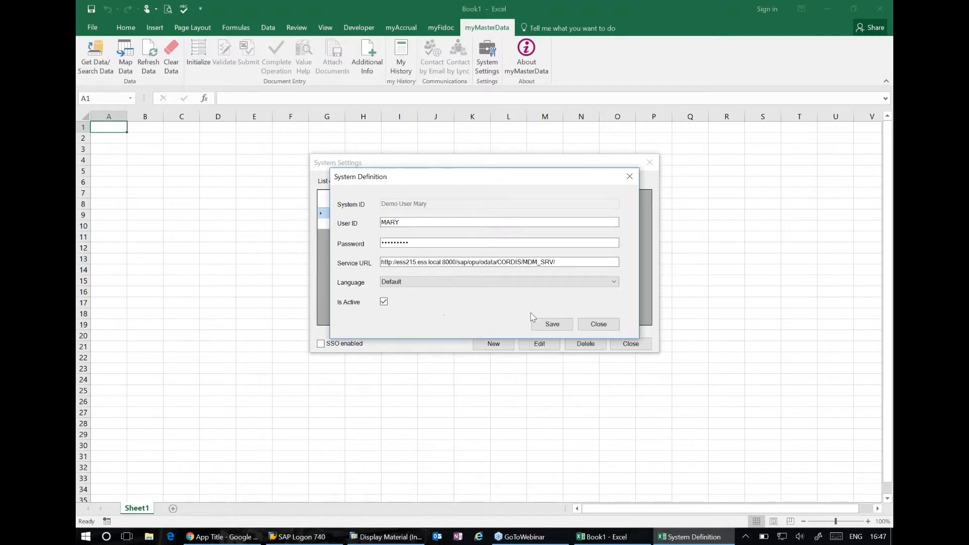
pyautogui.click(533, 321)
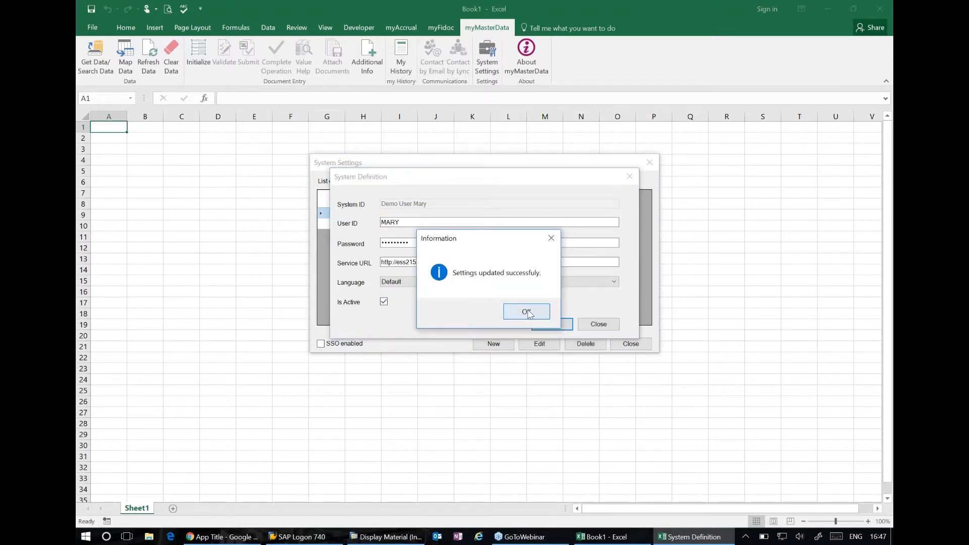
pyautogui.click(532, 319)
pyautogui.click(645, 339)
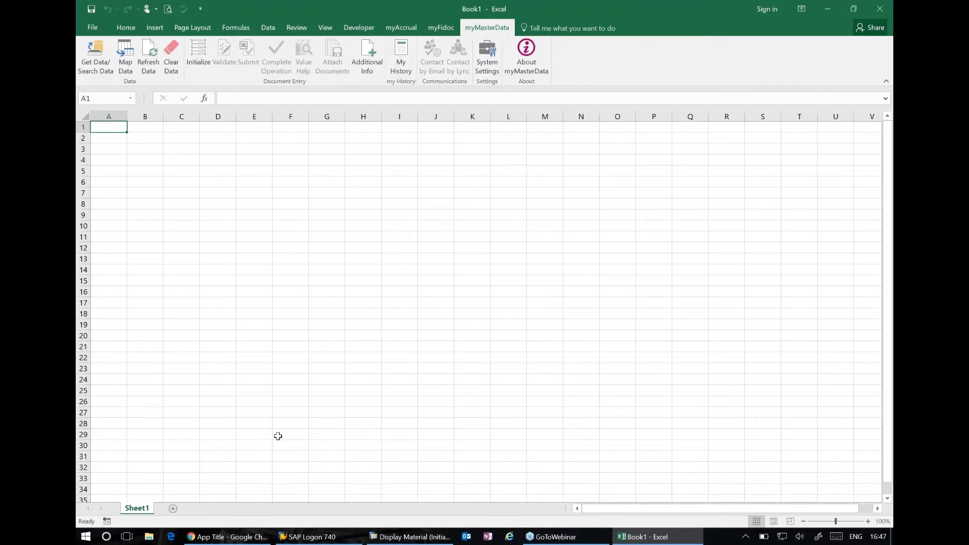
# Find the completed material request by its request number in the myMasterData data search
pyautogui.click(99, 55)
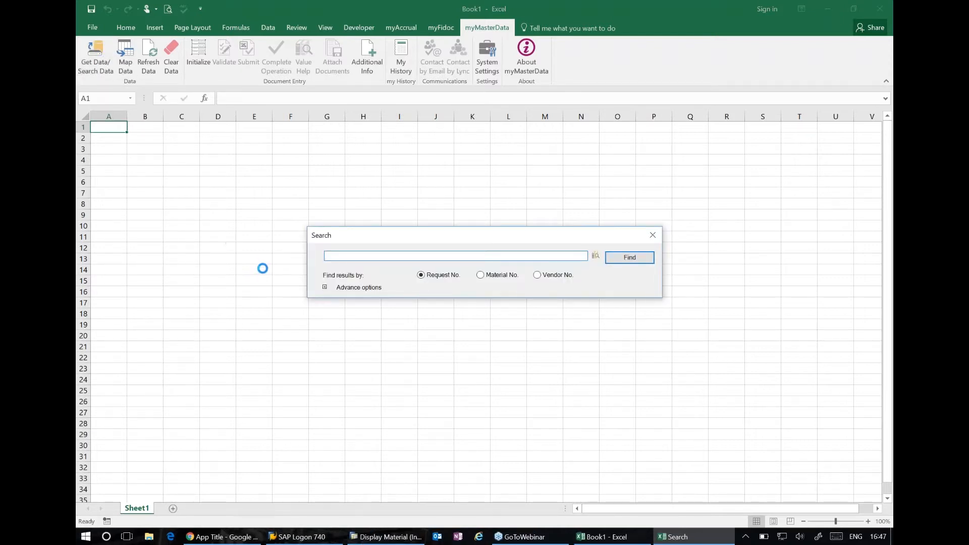
pyautogui.write('5000000145')
pyautogui.press('Return')
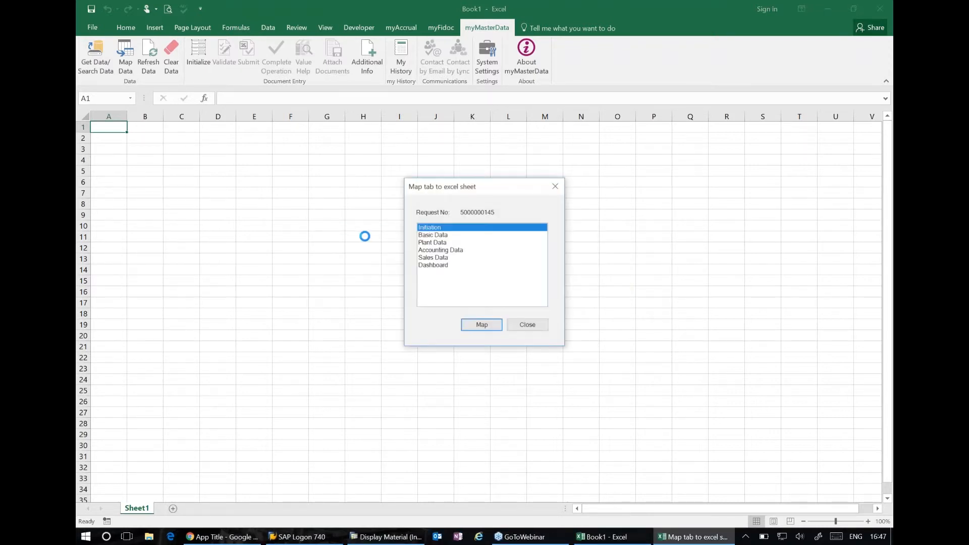
# Map the Dashboard data set of the found request onto Sheet1, overwriting the current sheet
pyautogui.click(440, 266)
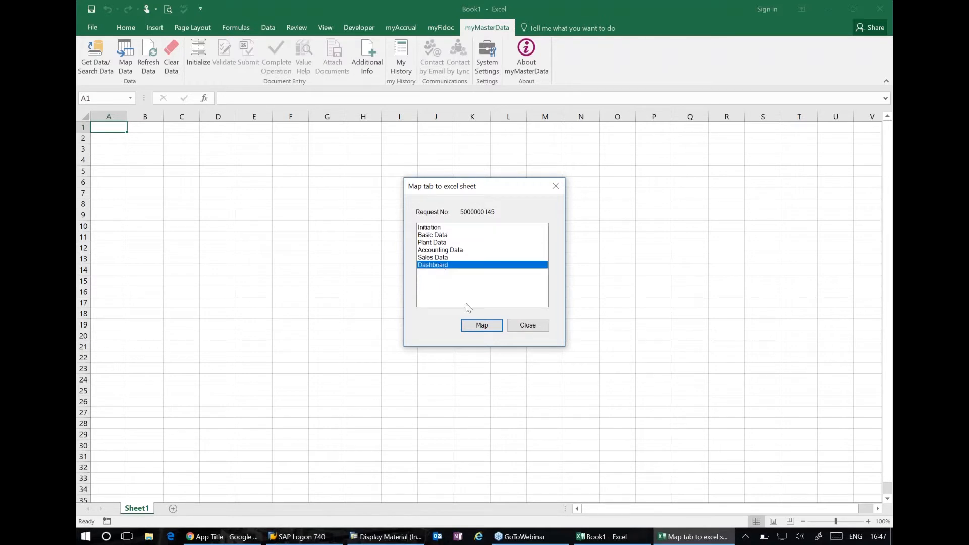
pyautogui.click(482, 325)
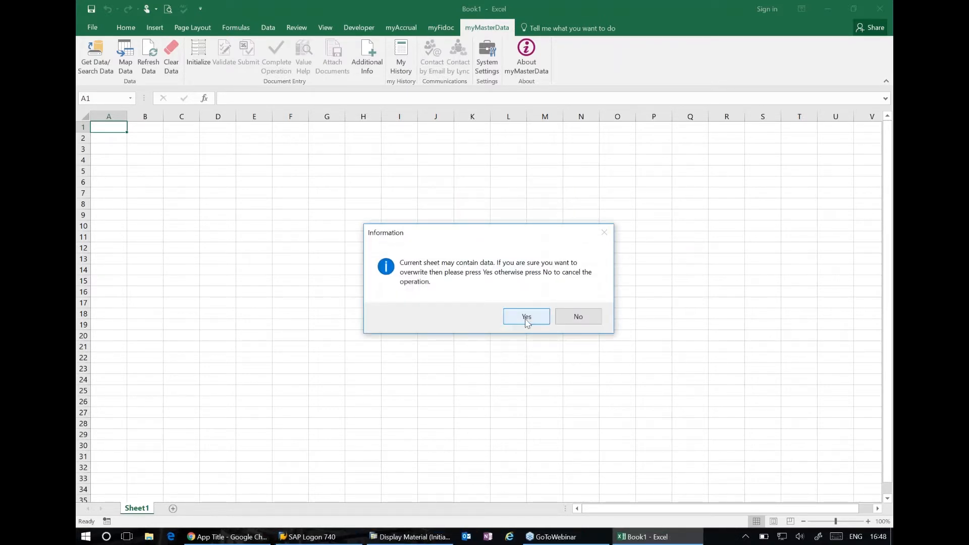
pyautogui.click(525, 318)
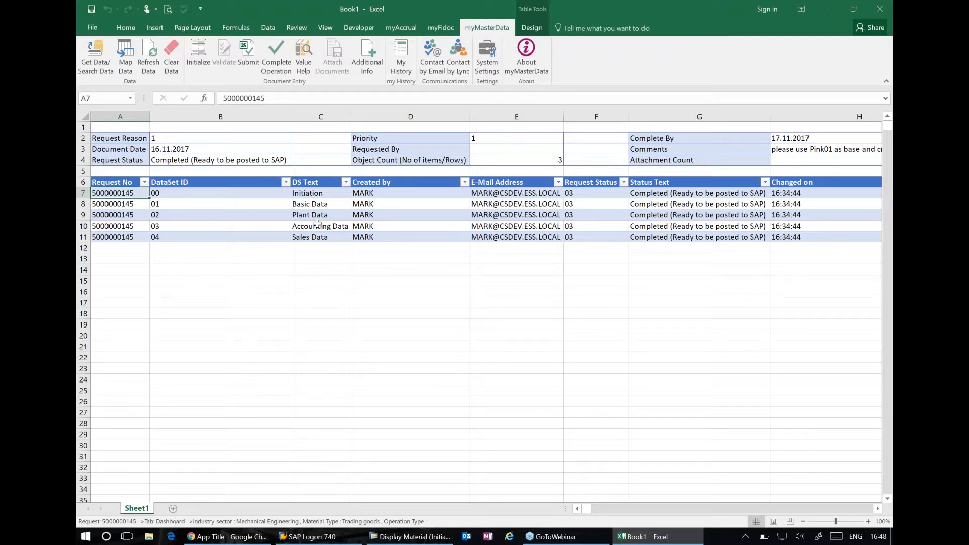
# Map the request's Accounting Data onto Sheet1 in place of the Dashboard to review the laptop prices
pyautogui.click(124, 57)
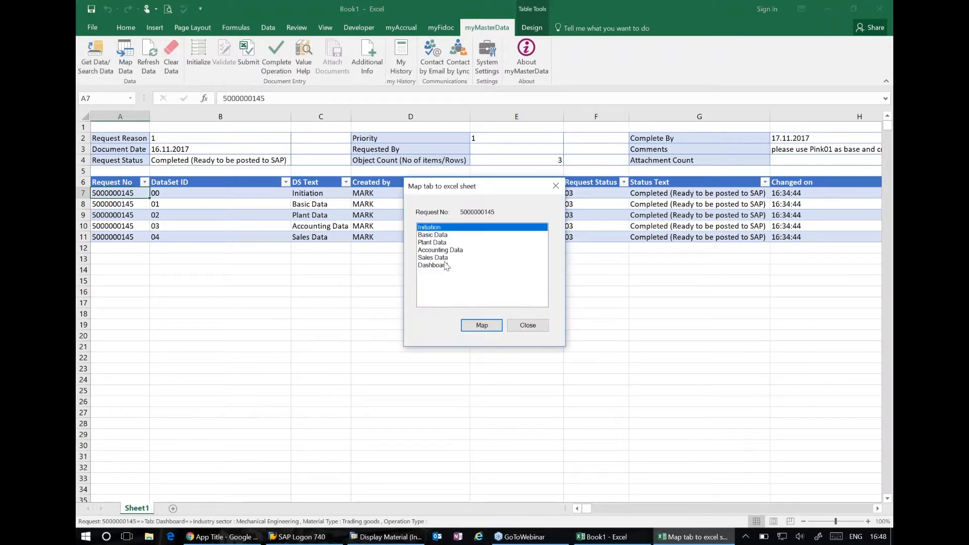
pyautogui.click(443, 250)
pyautogui.click(469, 323)
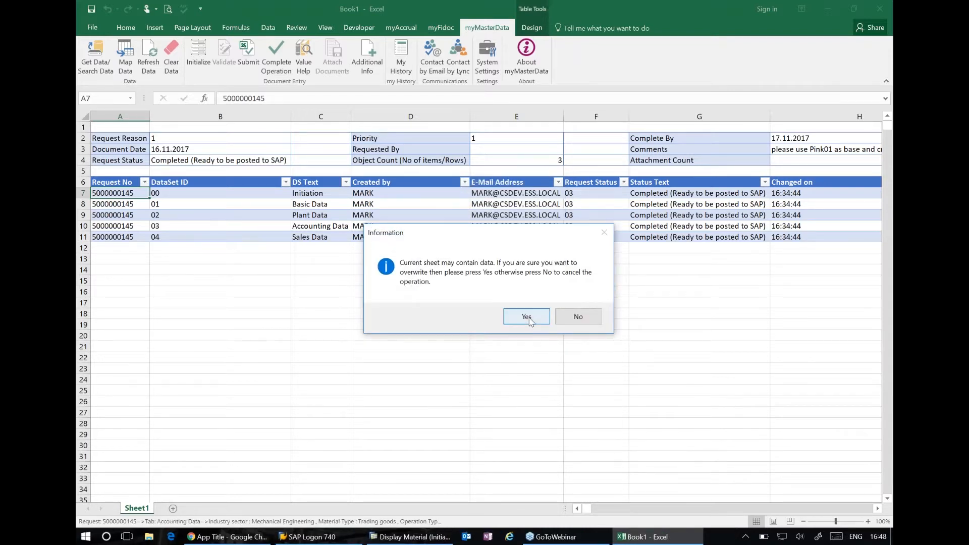
pyautogui.click(525, 317)
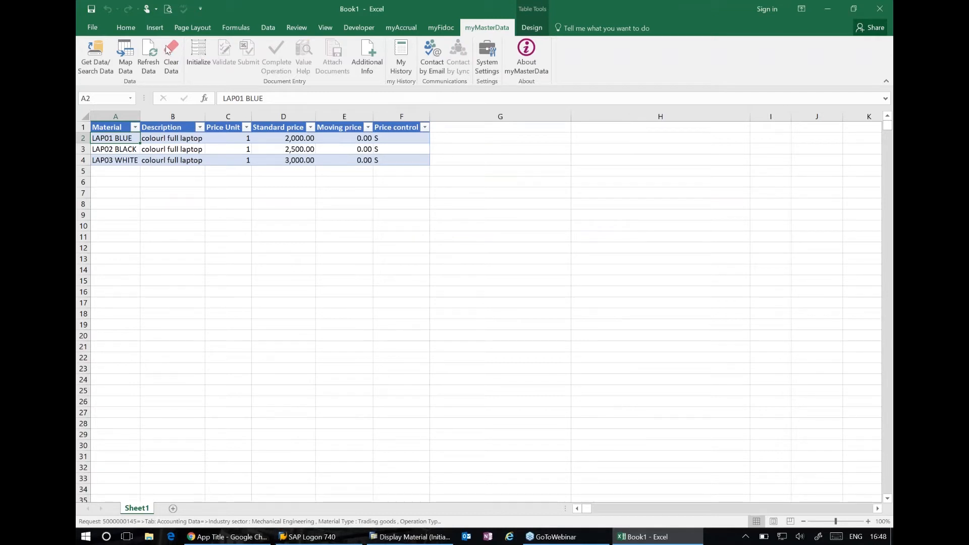
# Map the Dashboard back onto Sheet1 and complete the operation to post the request's data to SAP
pyautogui.click(125, 57)
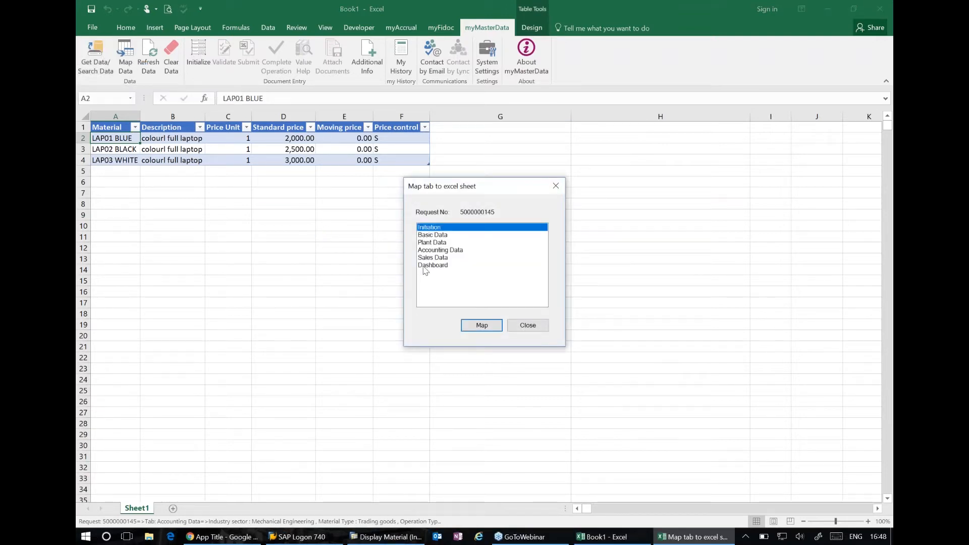
pyautogui.click(426, 266)
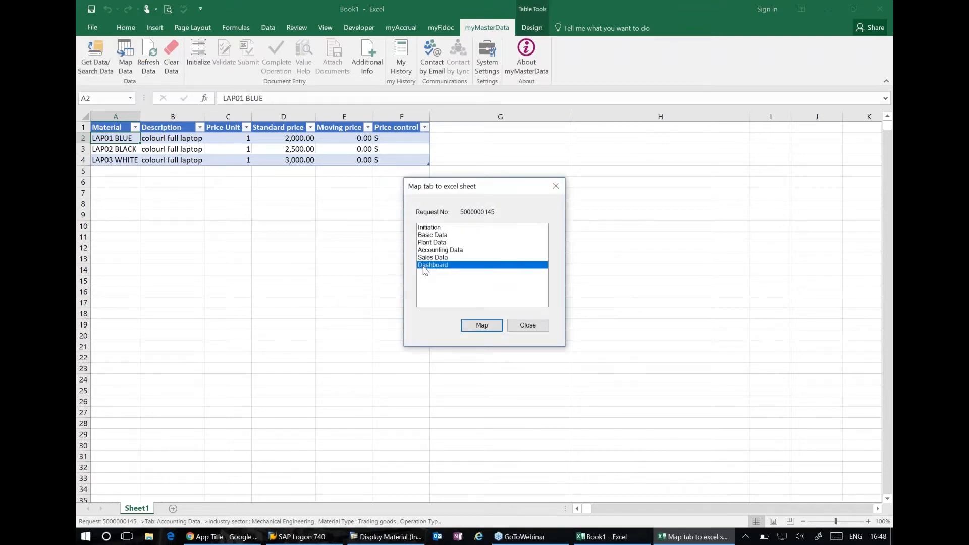
pyautogui.click(469, 329)
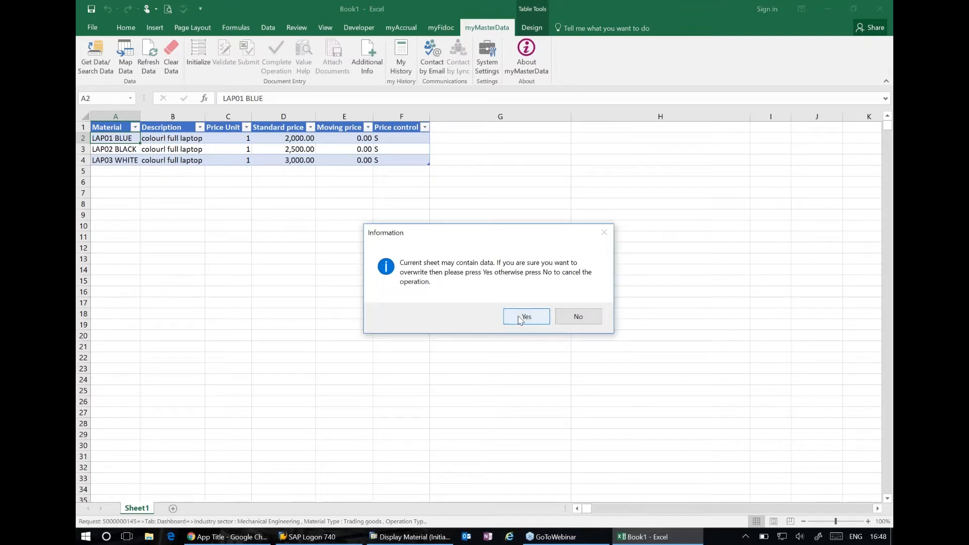
pyautogui.click(520, 318)
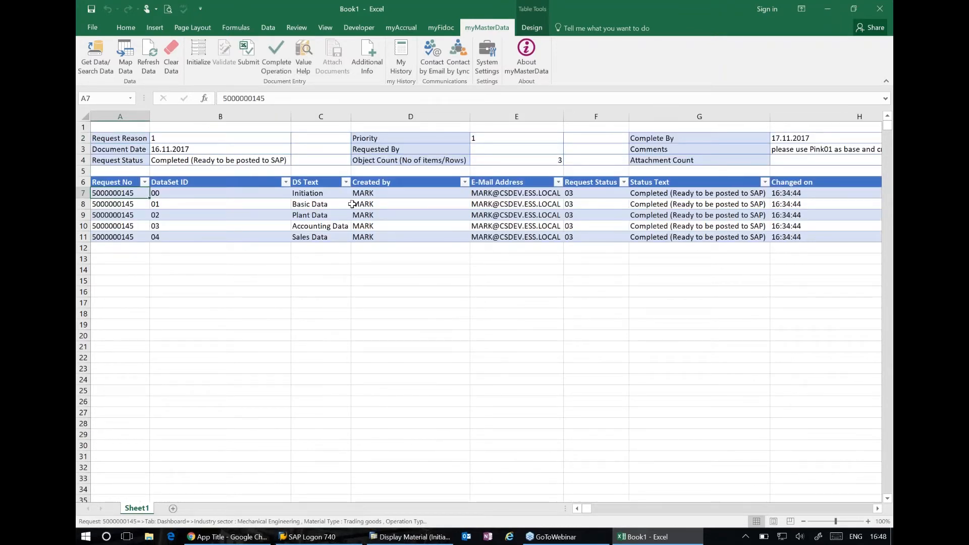
pyautogui.click(265, 46)
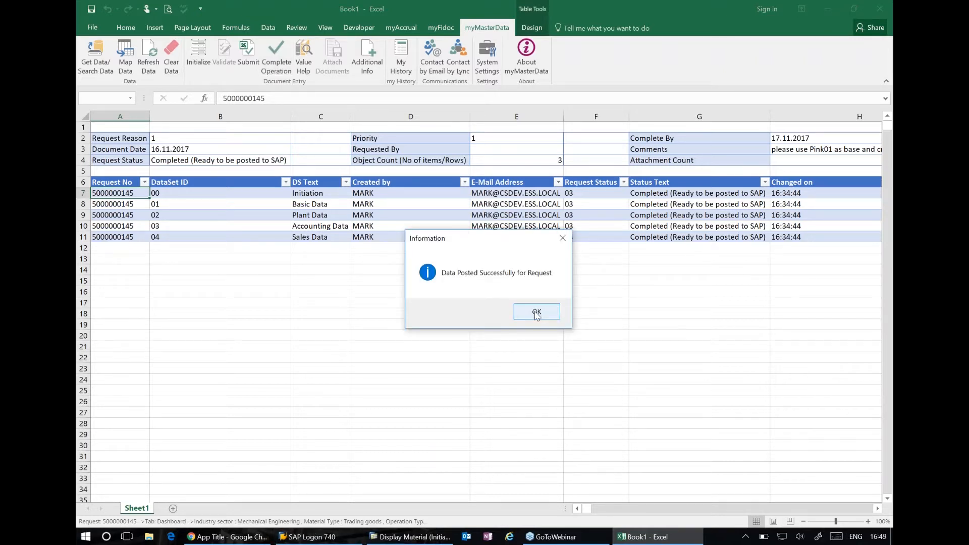
pyautogui.click(537, 313)
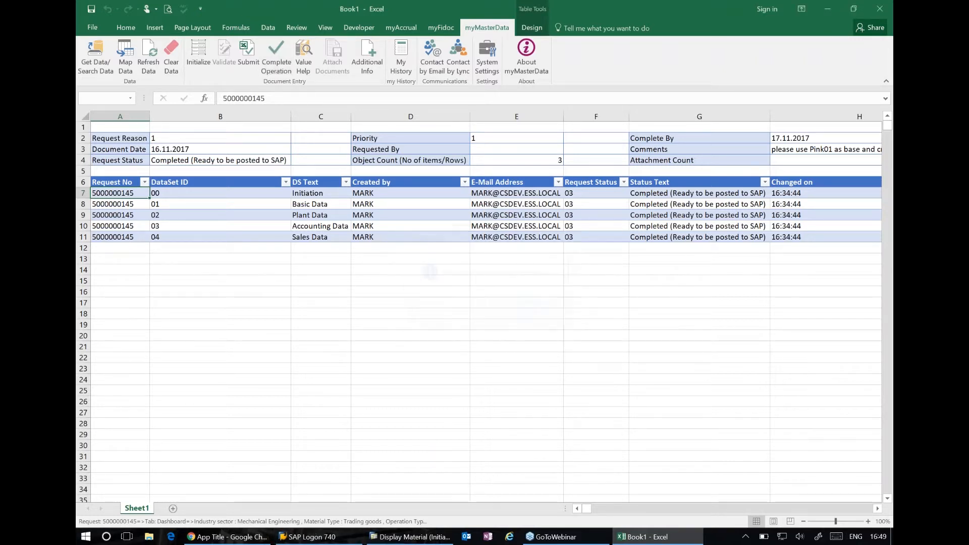
# Switch to the SAP Display Material window and call up the view selection for material LAP01 BLUE
pyautogui.click(310, 538)
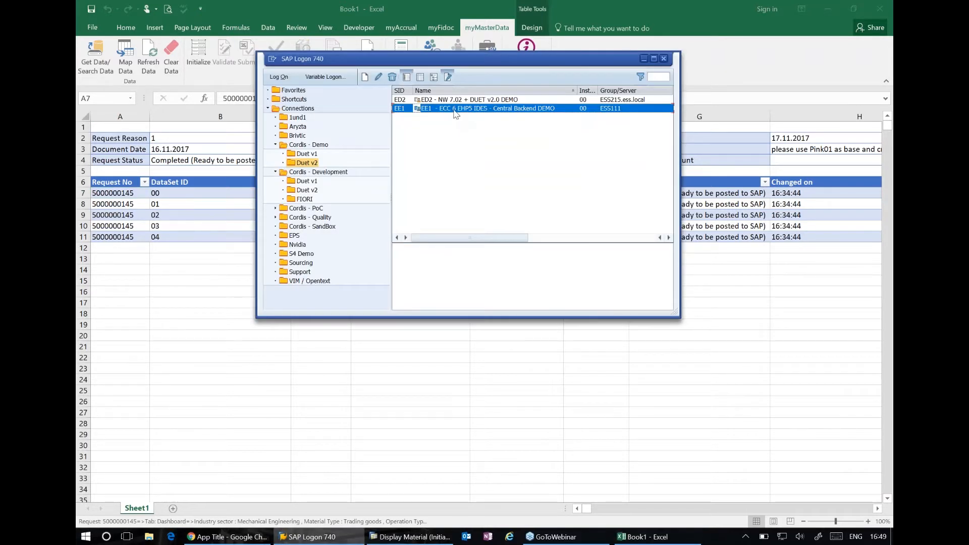
pyautogui.click(408, 539)
pyautogui.press('BackSpace')
pyautogui.press('BackSpace')
pyautogui.press('BackSpace')
pyautogui.press('BackSpace')
pyautogui.press('BackSpace')
pyautogui.press('BackSpace')
pyautogui.write('lap')
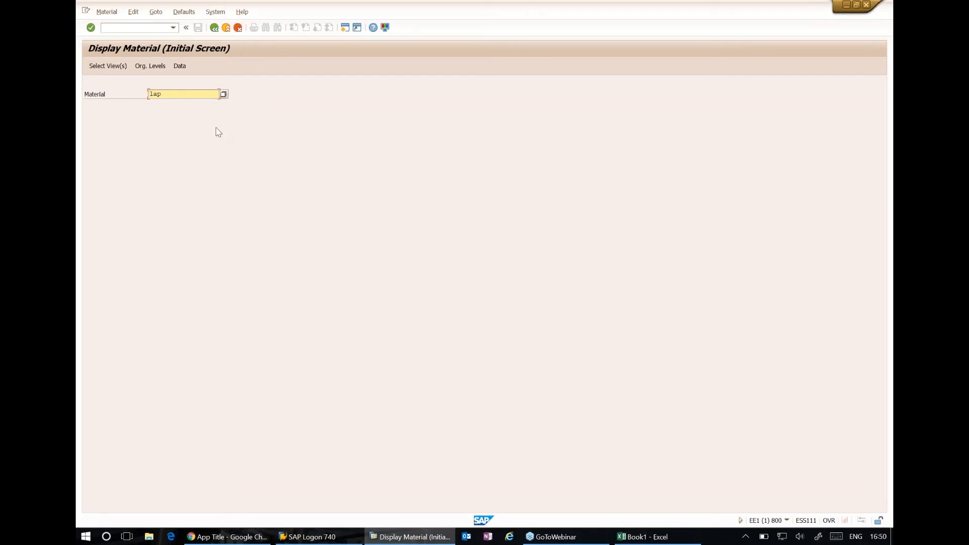
pyautogui.write('01 blue')
pyautogui.press('Return')
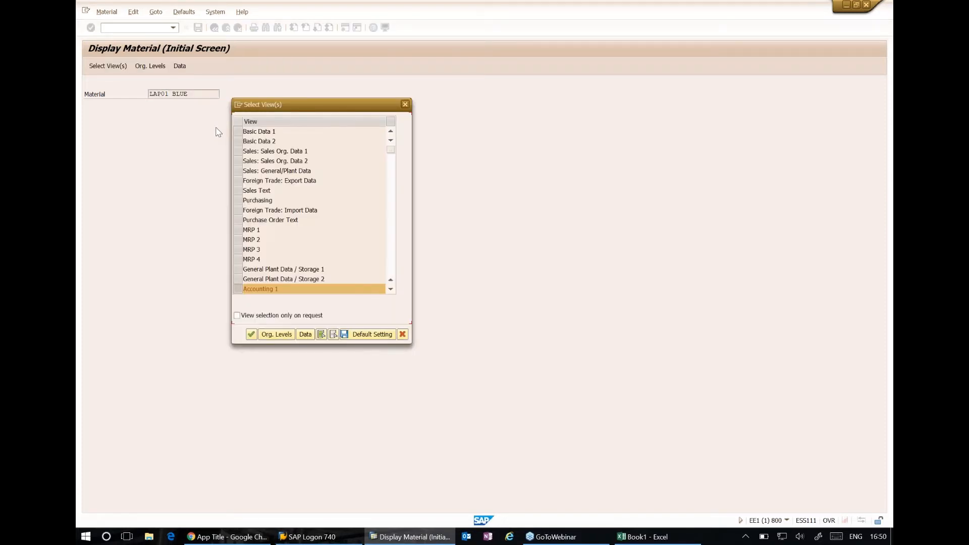
# Display the Accounting 1 view of LAP01 BLUE for plant 2000
pyautogui.click(306, 334)
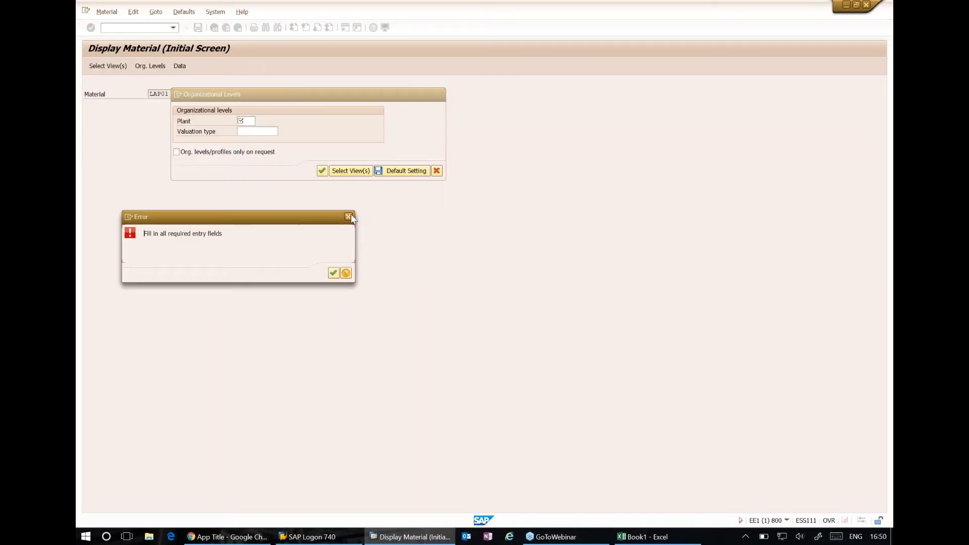
pyautogui.click(348, 216)
pyautogui.write('2')
pyautogui.click(246, 129)
pyautogui.press('Return')
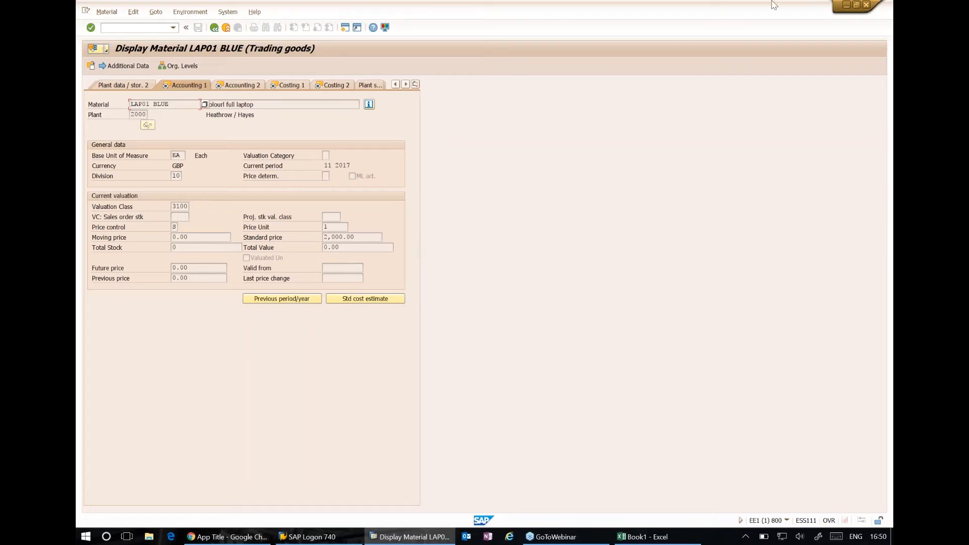
# Arrange the SAP material display and the Book1 workbook side by side
pyautogui.click(857, 6)
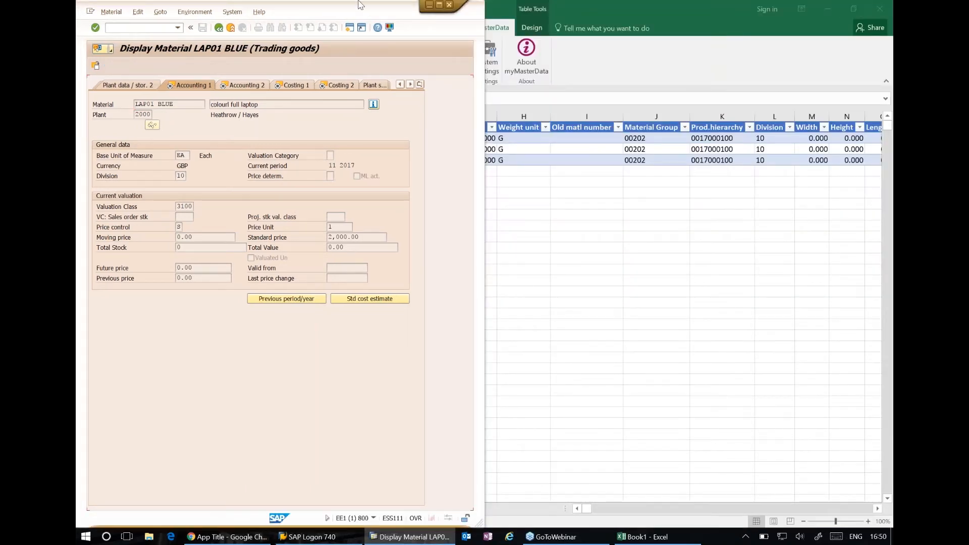
pyautogui.moveTo(349, 12); pyautogui.dragTo(891, 29)
pyautogui.click(206, 208)
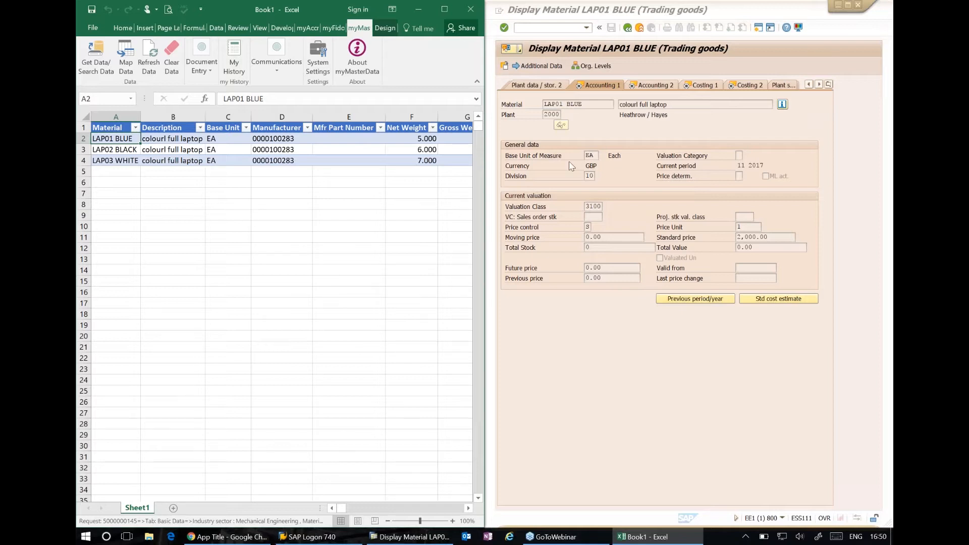
# Check the Costing 1 view of LAP01 BLUE in SAP, then return to Accounting 1 and highlight the standard price
pyautogui.click(702, 85)
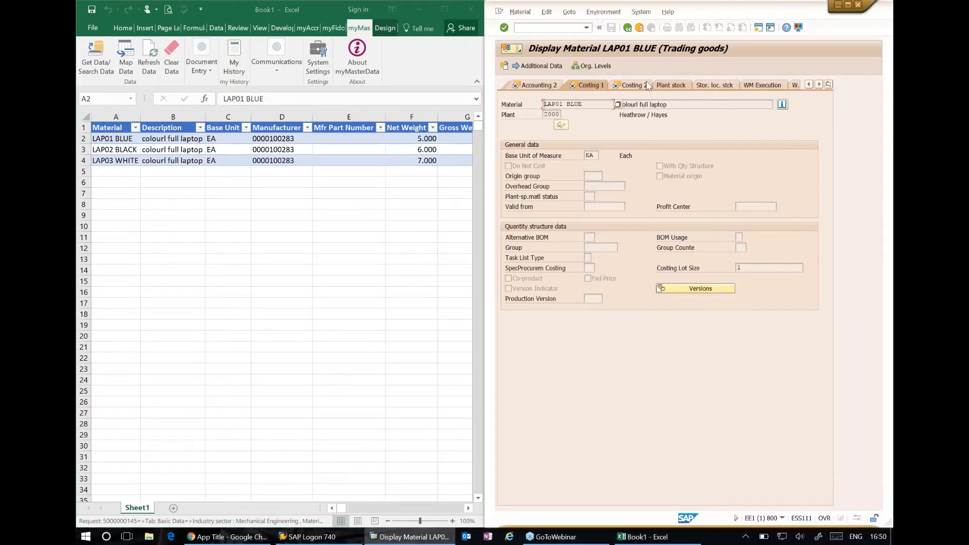
pyautogui.click(529, 84)
pyautogui.click(528, 85)
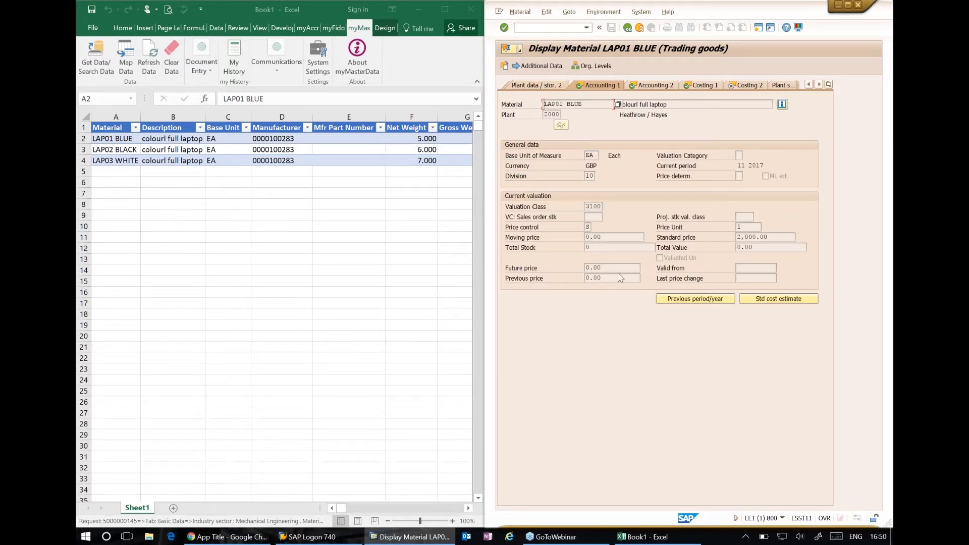
pyautogui.moveTo(786, 235); pyautogui.dragTo(682, 236)
# Map the request's Accounting Data onto Sheet1 in Excel to compare it with the SAP accounting view of LAP01 BLUE
pyautogui.click(297, 233)
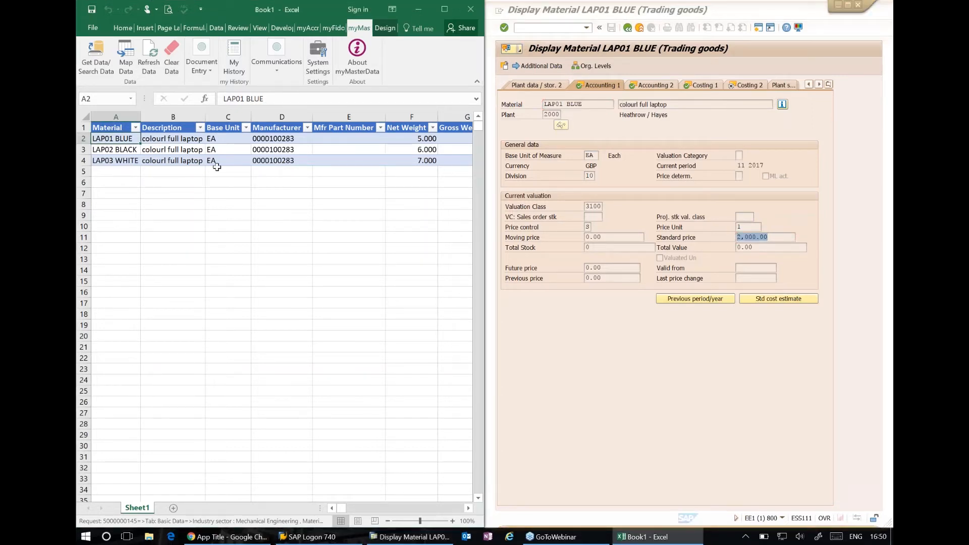
pyautogui.click(126, 56)
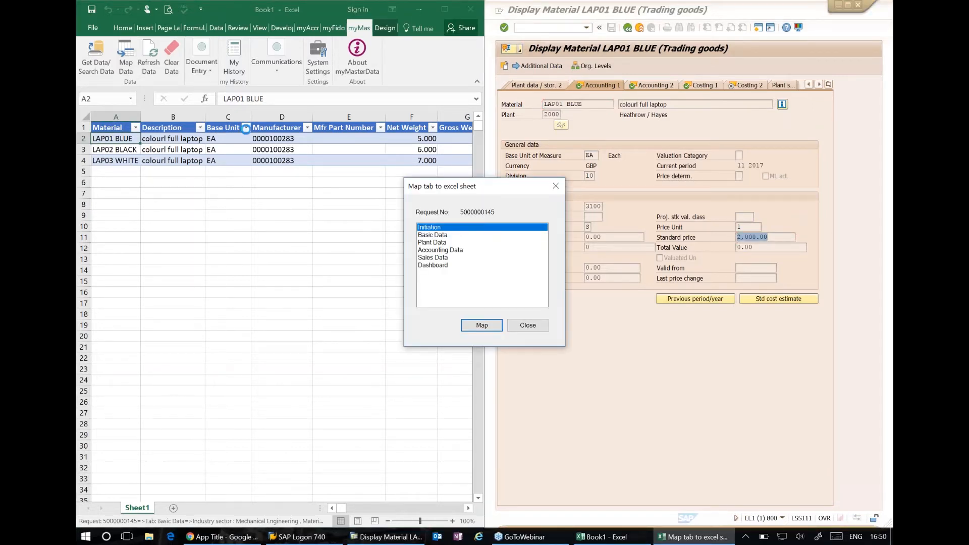
pyautogui.click(424, 251)
pyautogui.click(478, 327)
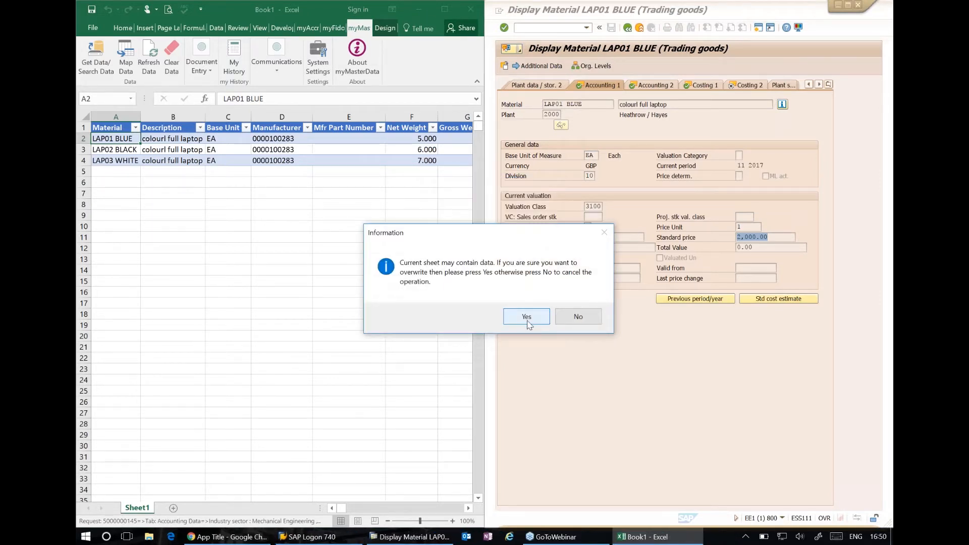
pyautogui.click(528, 324)
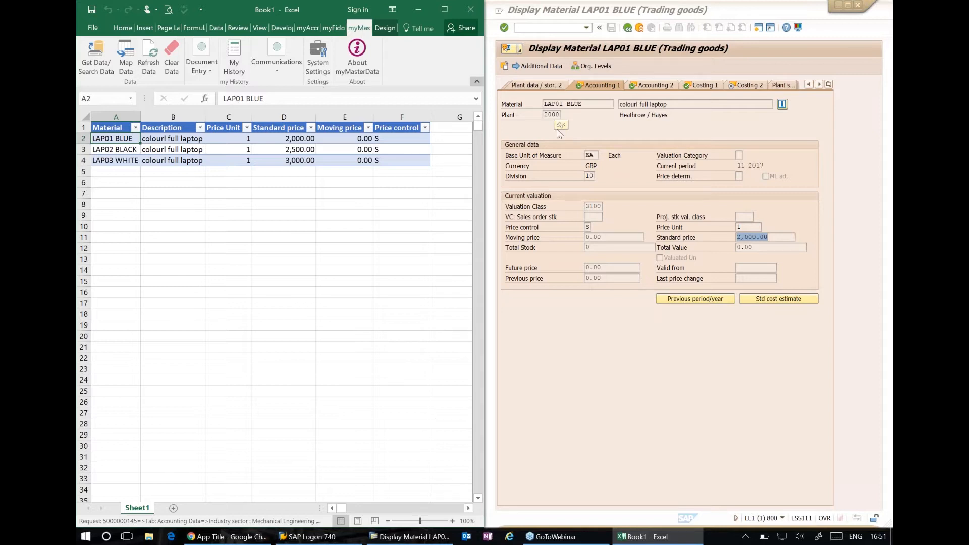
pyautogui.click(887, 21)
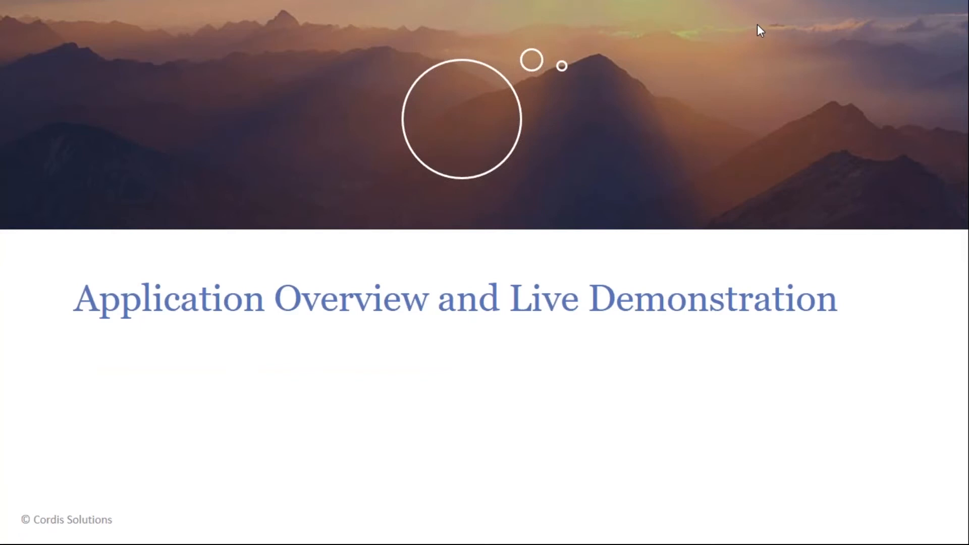
pyautogui.click(707, 183)
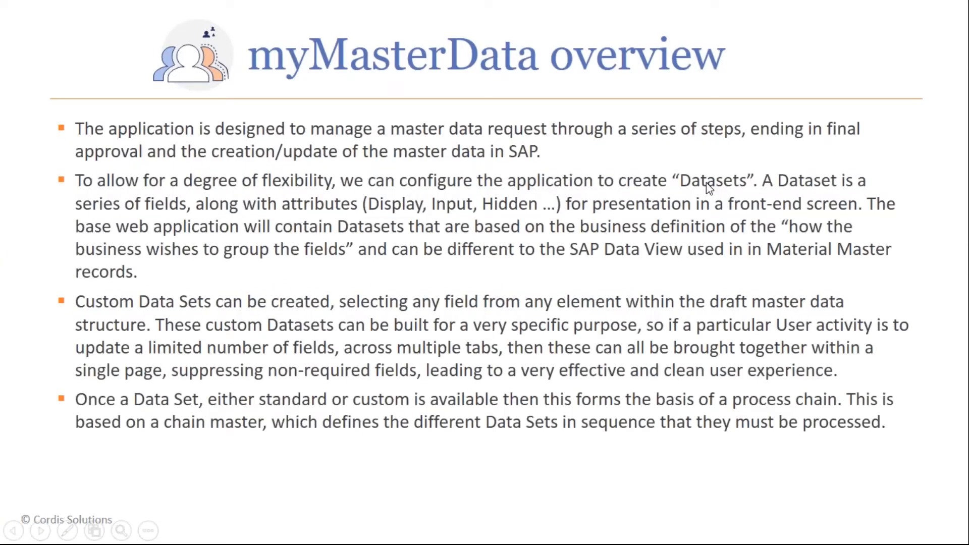